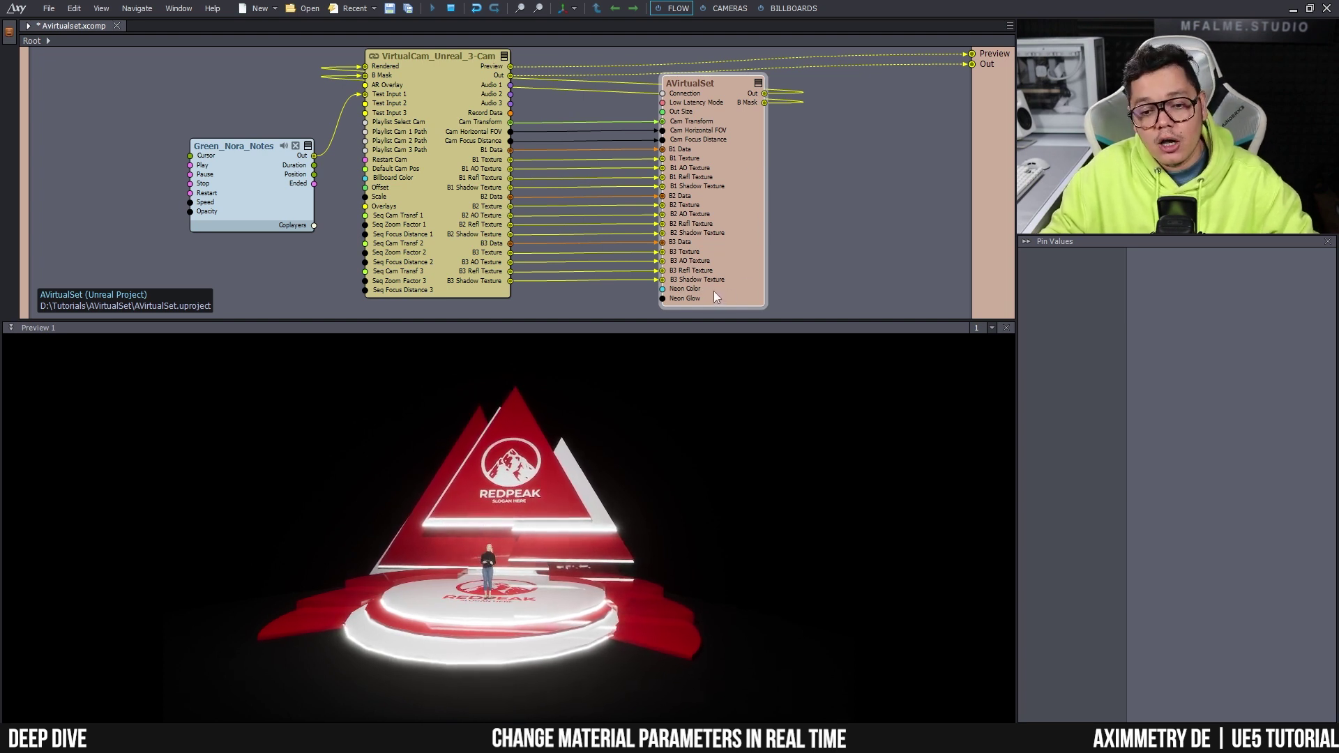
# Step: Test the Neon Glow of the AVirtualSet module by raising it to 18.26 and lowering it to 1.86
pyautogui.click(750, 156)
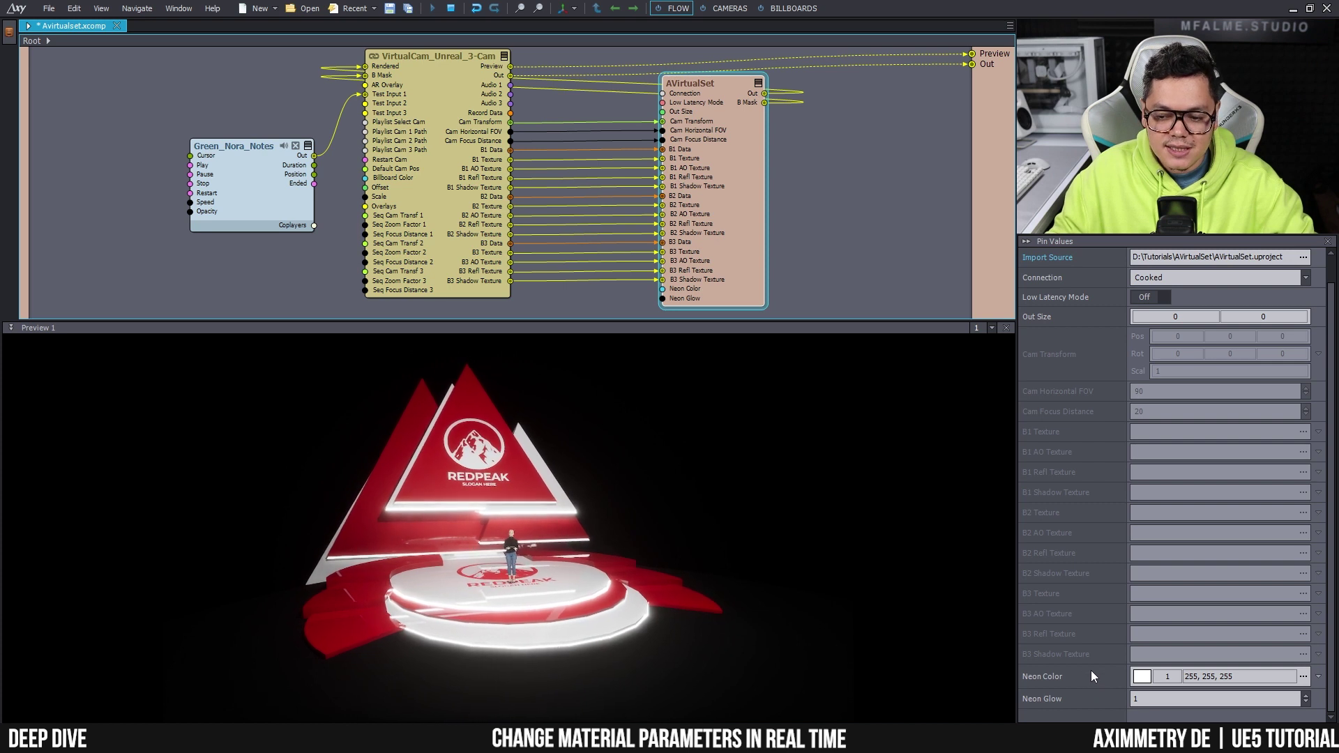
pyautogui.doubleClick(1159, 701)
pyautogui.write('5.51')
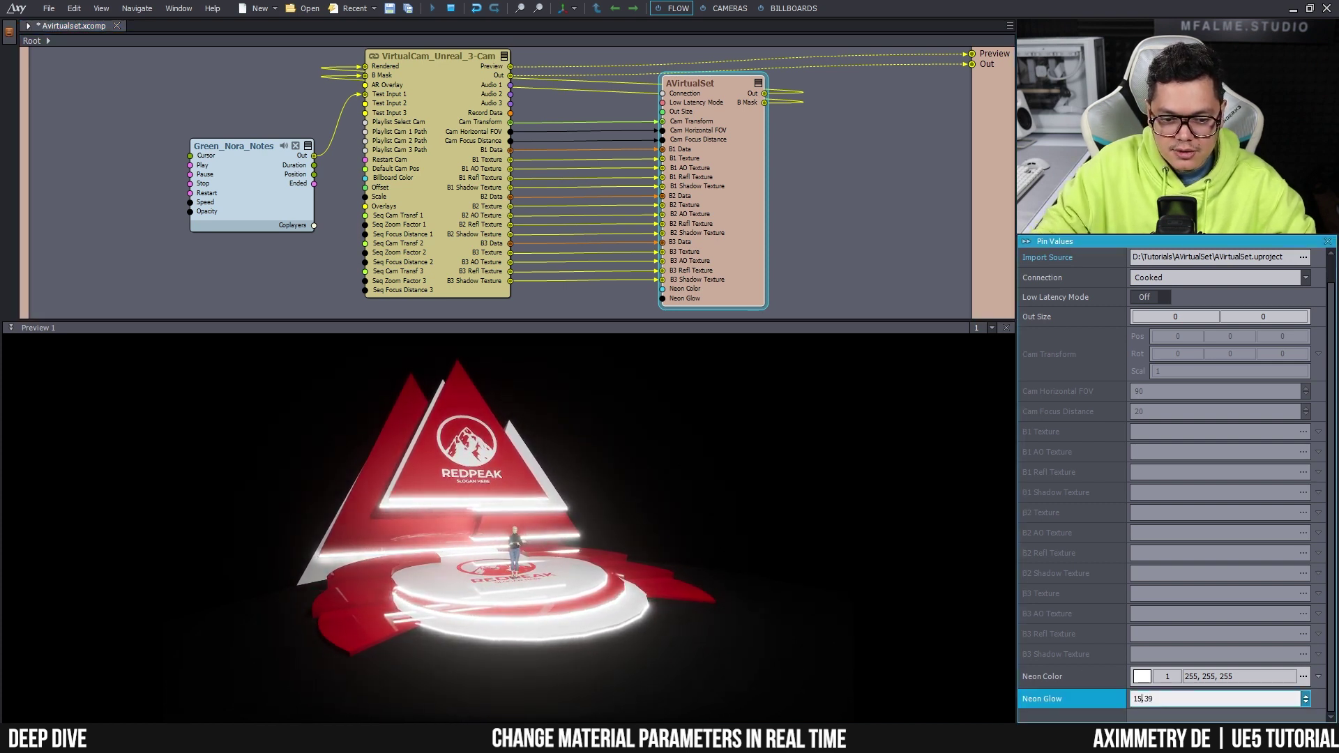
pyautogui.doubleClick(1149, 698)
pyautogui.write('16.48')
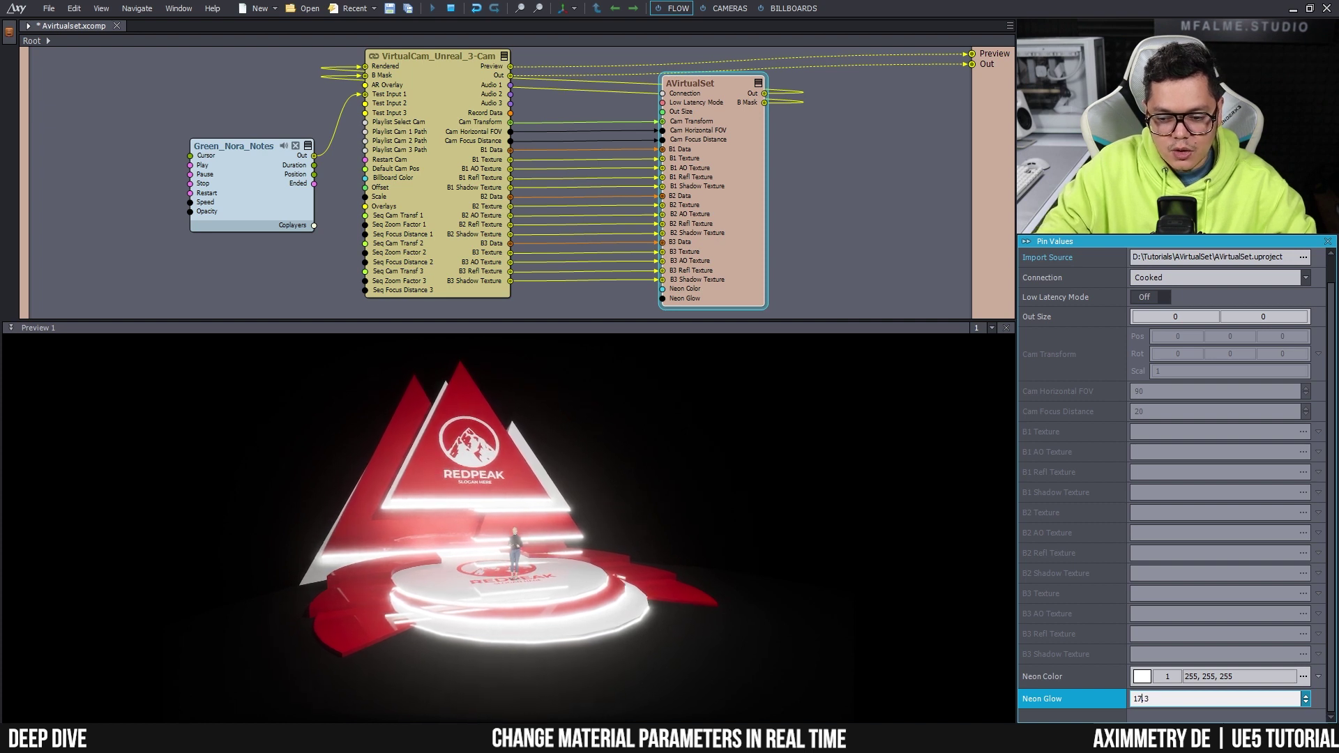
pyautogui.doubleClick(1134, 699)
pyautogui.write('18.05')
pyautogui.doubleClick(1137, 698)
pyautogui.write('18.26')
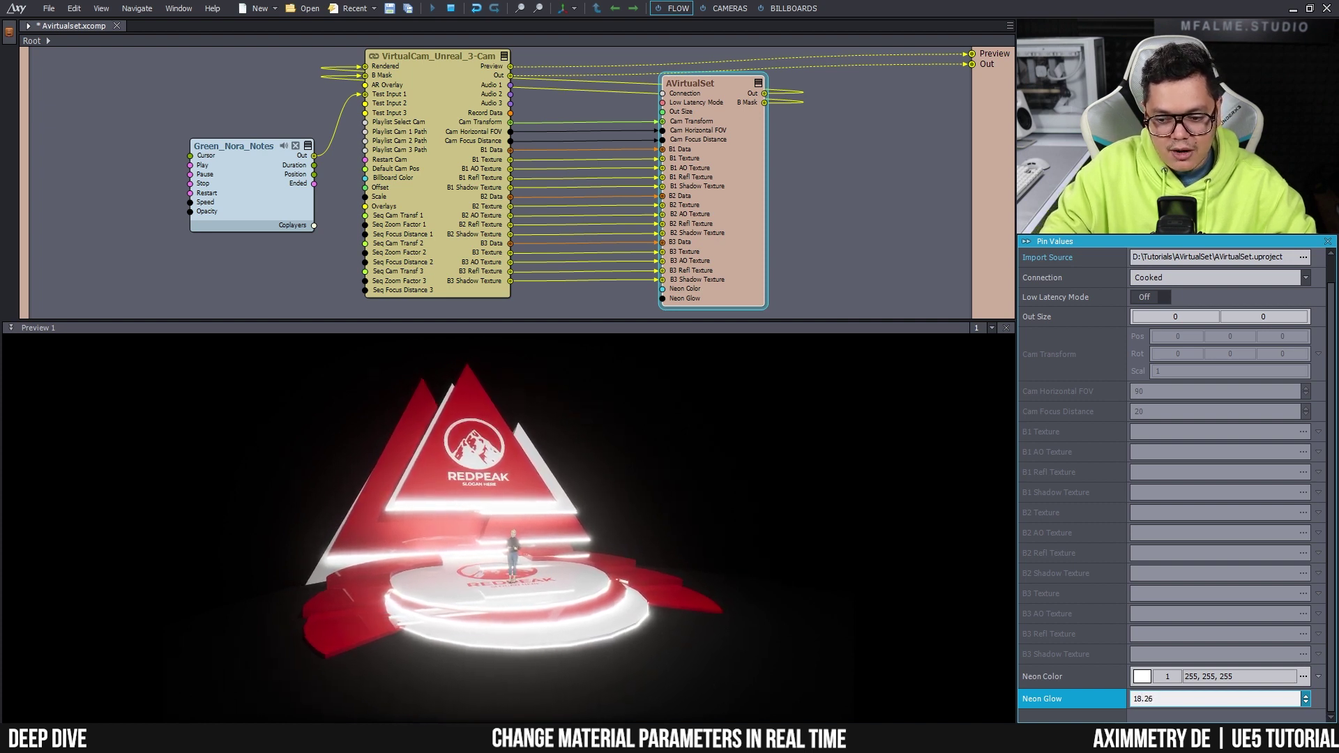
pyautogui.scroll(-5, 1135, 698)
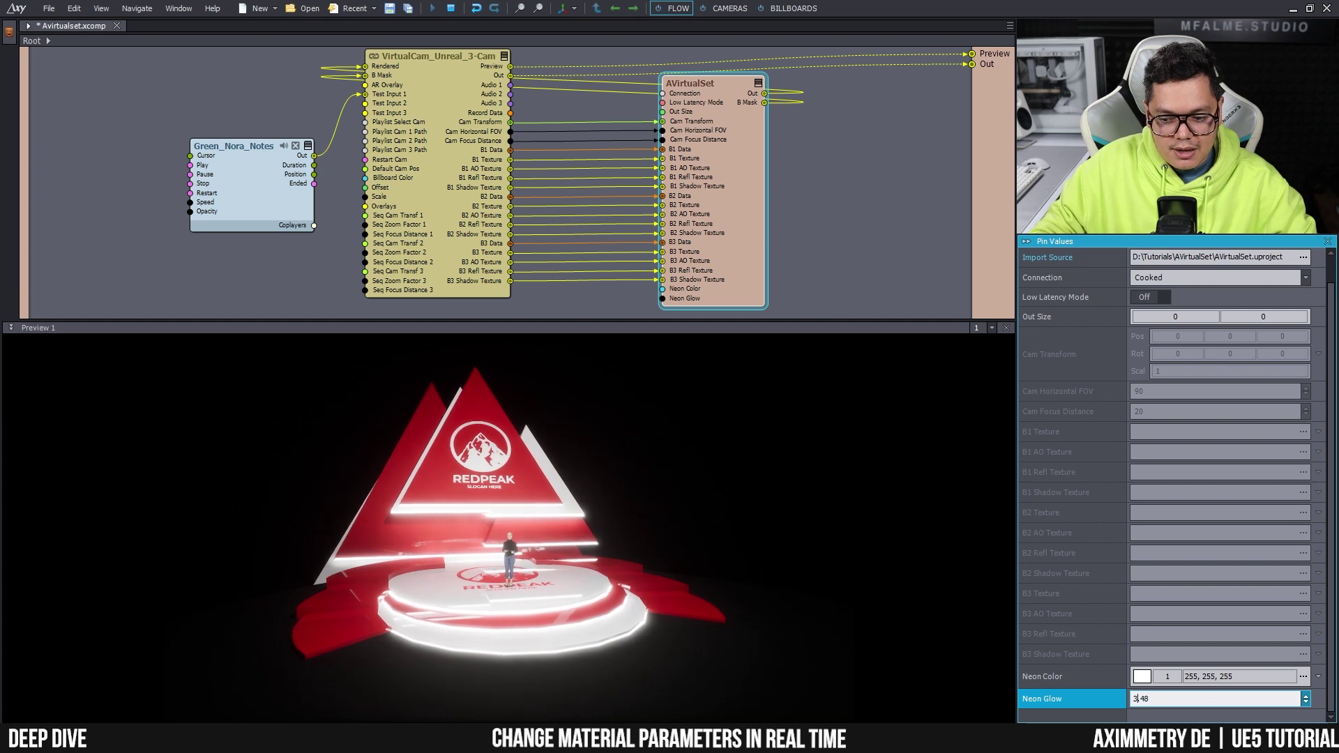
pyautogui.scroll(-3, 1134, 698)
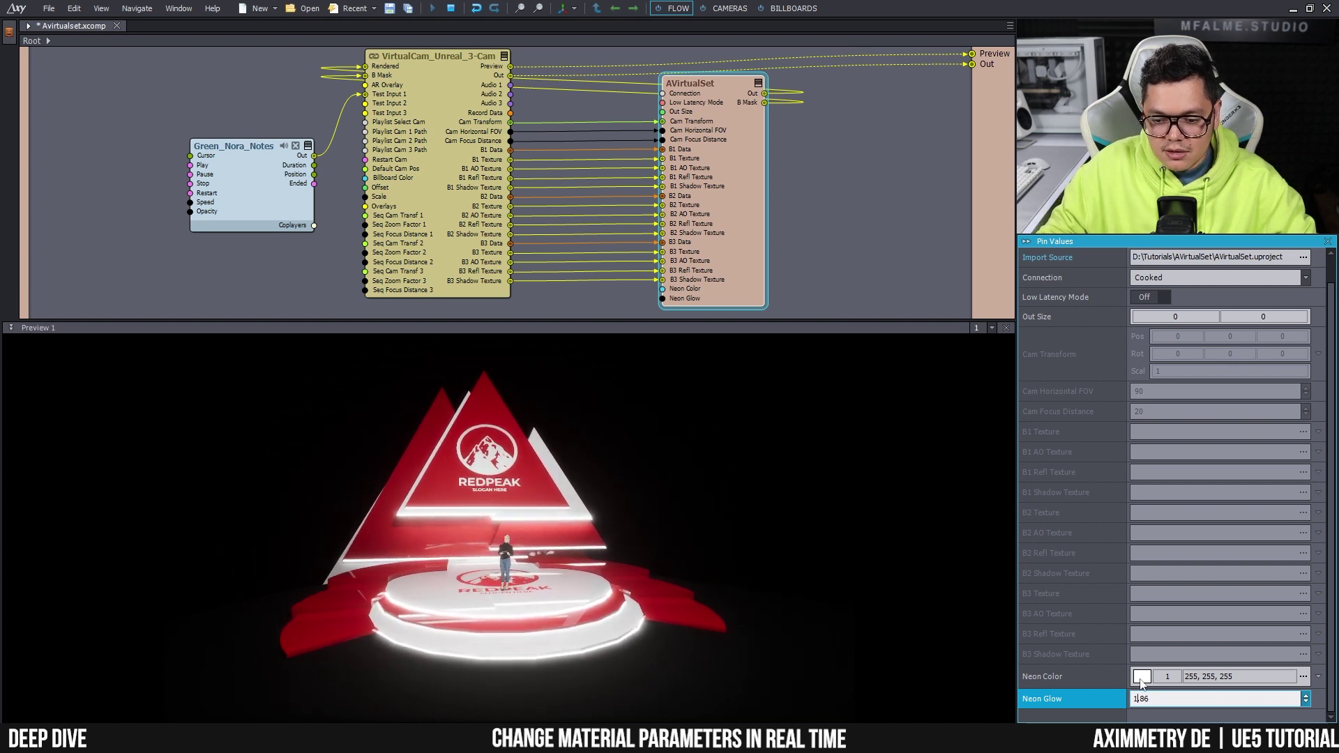
# Step: Set the Neon Color of the AVirtualSet module to blue with RGB 0, 41, 255
pyautogui.click(1141, 676)
pyautogui.moveTo(1149, 604)
pyautogui.mouseDown()
pyautogui.moveTo(1236, 600)
pyautogui.moveTo(1129, 438)
pyautogui.moveTo(1056, 617)
pyautogui.mouseUp()
pyautogui.click(1243, 710)
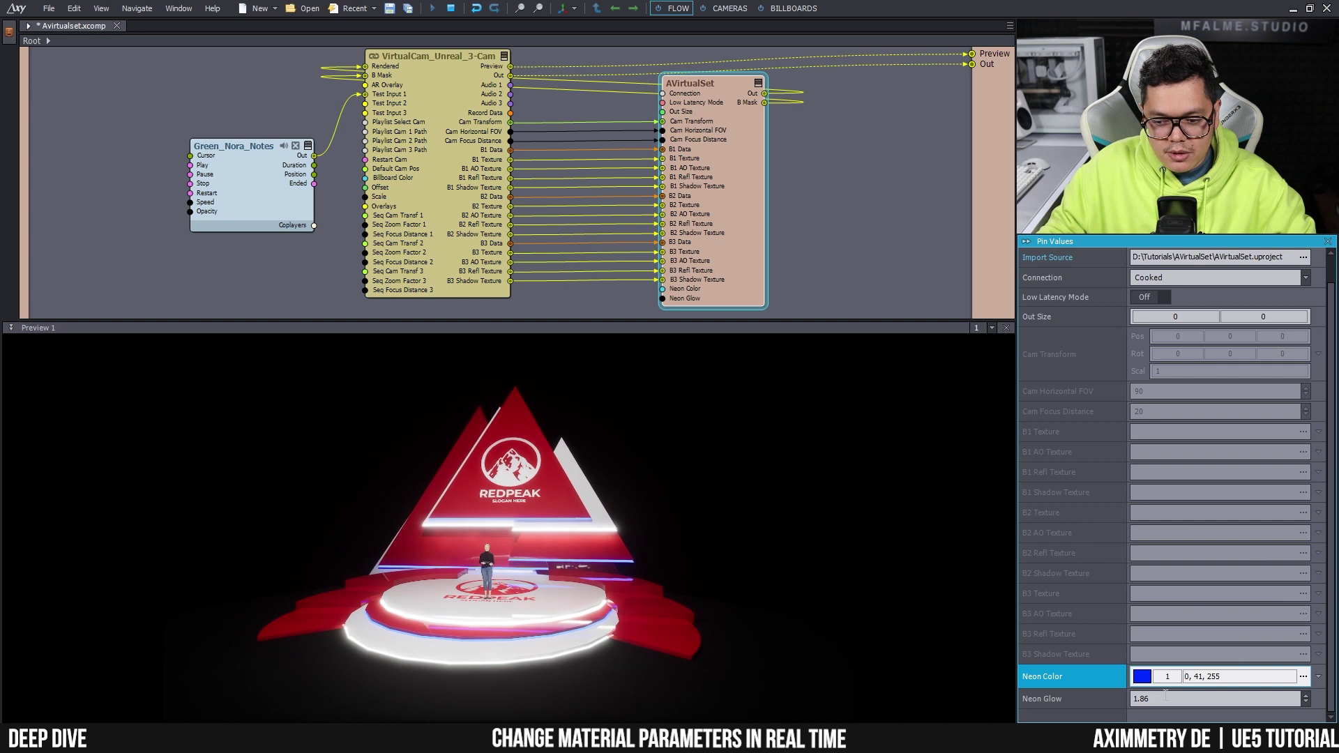
# Step: Raise the Neon Glow of the AVirtualSet module to 19.71
pyautogui.moveTo(1305, 698); pyautogui.dragTo(1305, 648)
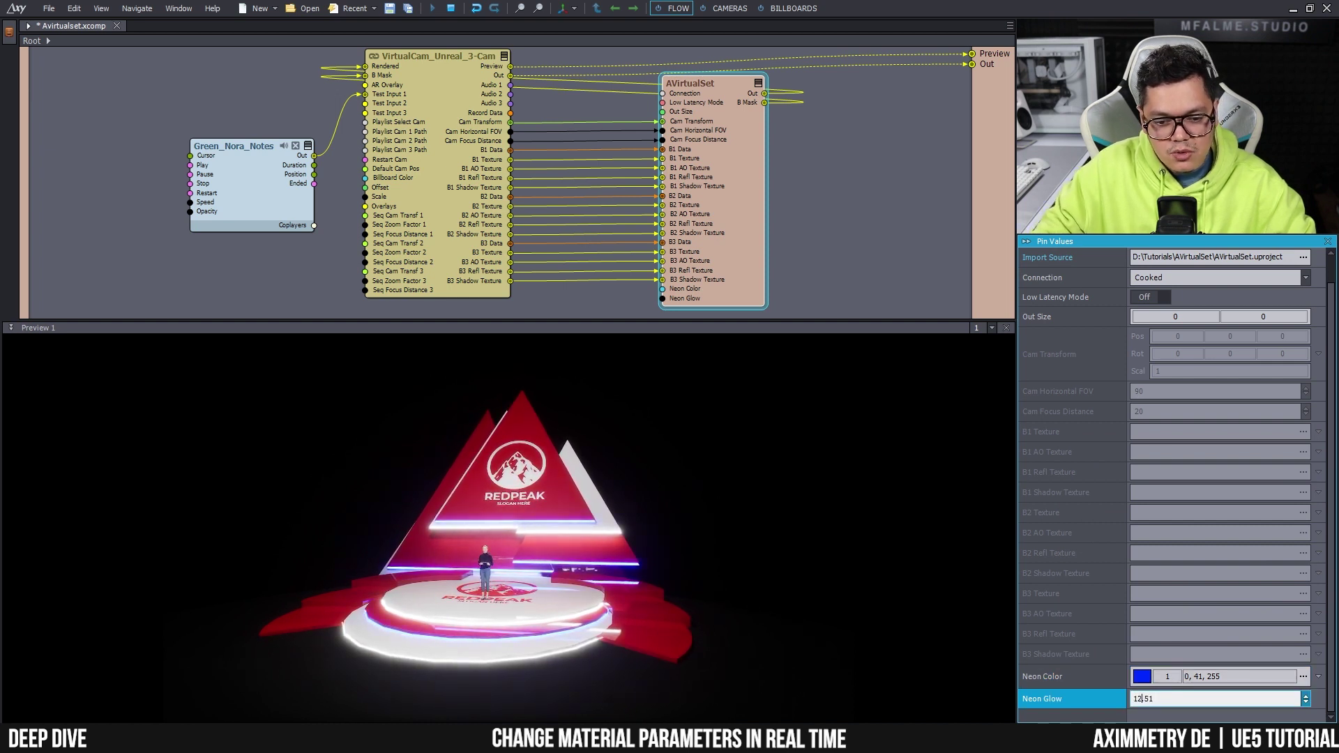
pyautogui.scroll(5, 1171, 698)
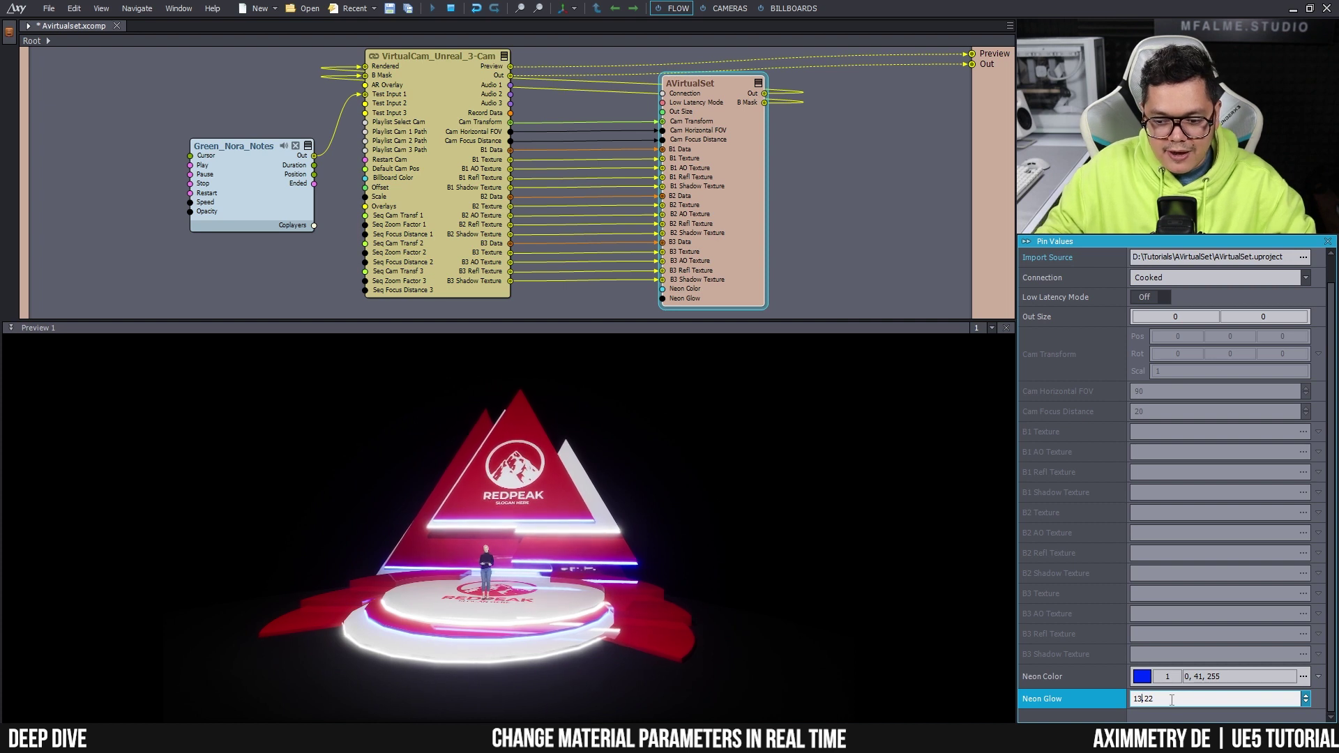
pyautogui.scroll(3, 1135, 699)
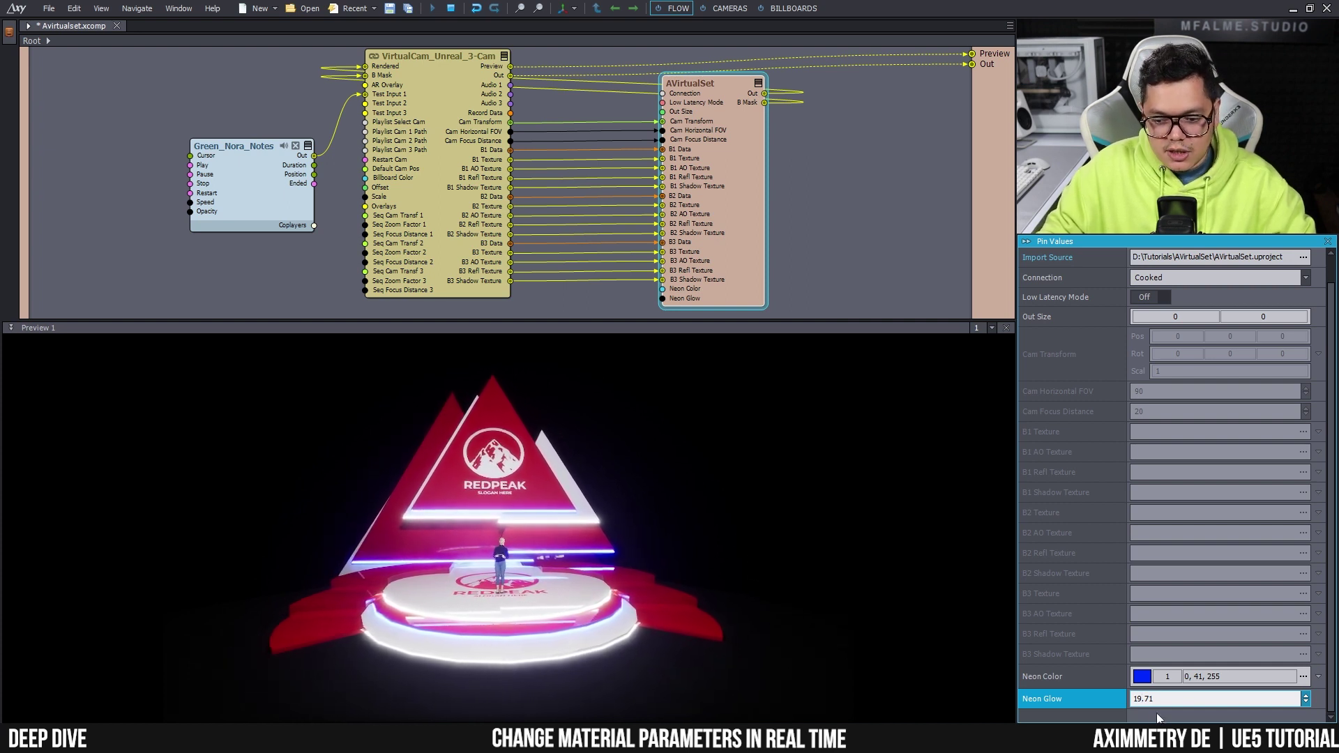
pyautogui.click(905, 237)
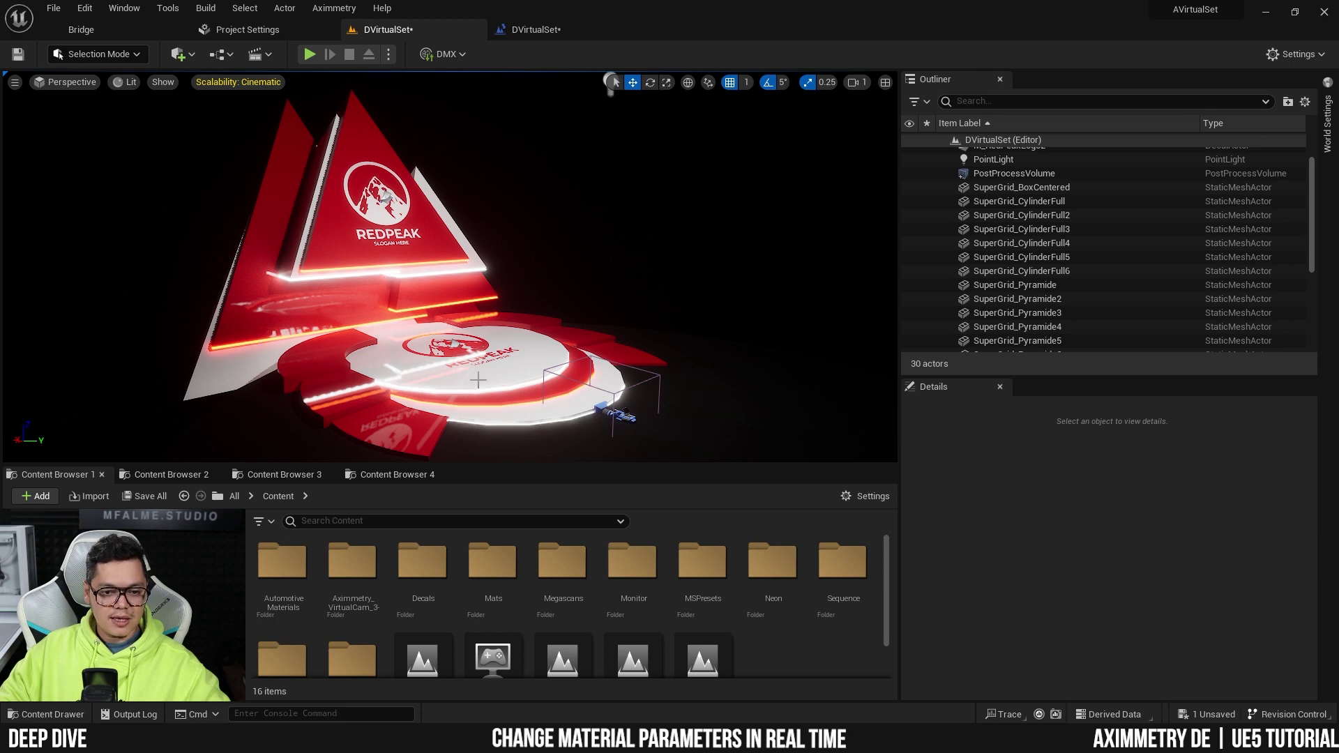
# Step: Switch to Unreal Editor and select the three pyramid meshes and the stage cylinder that carry the red neon material
pyautogui.scroll(5, 601, 268)
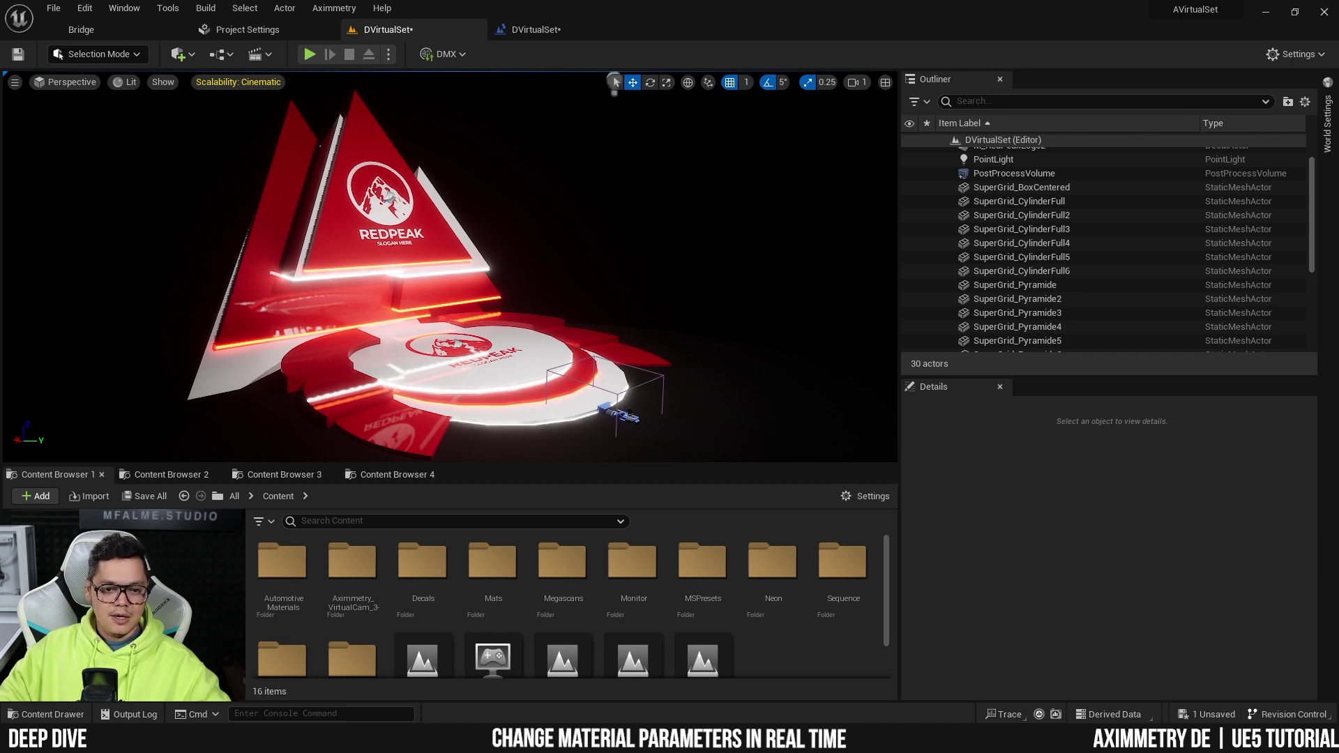
pyautogui.scroll(5, 438, 153)
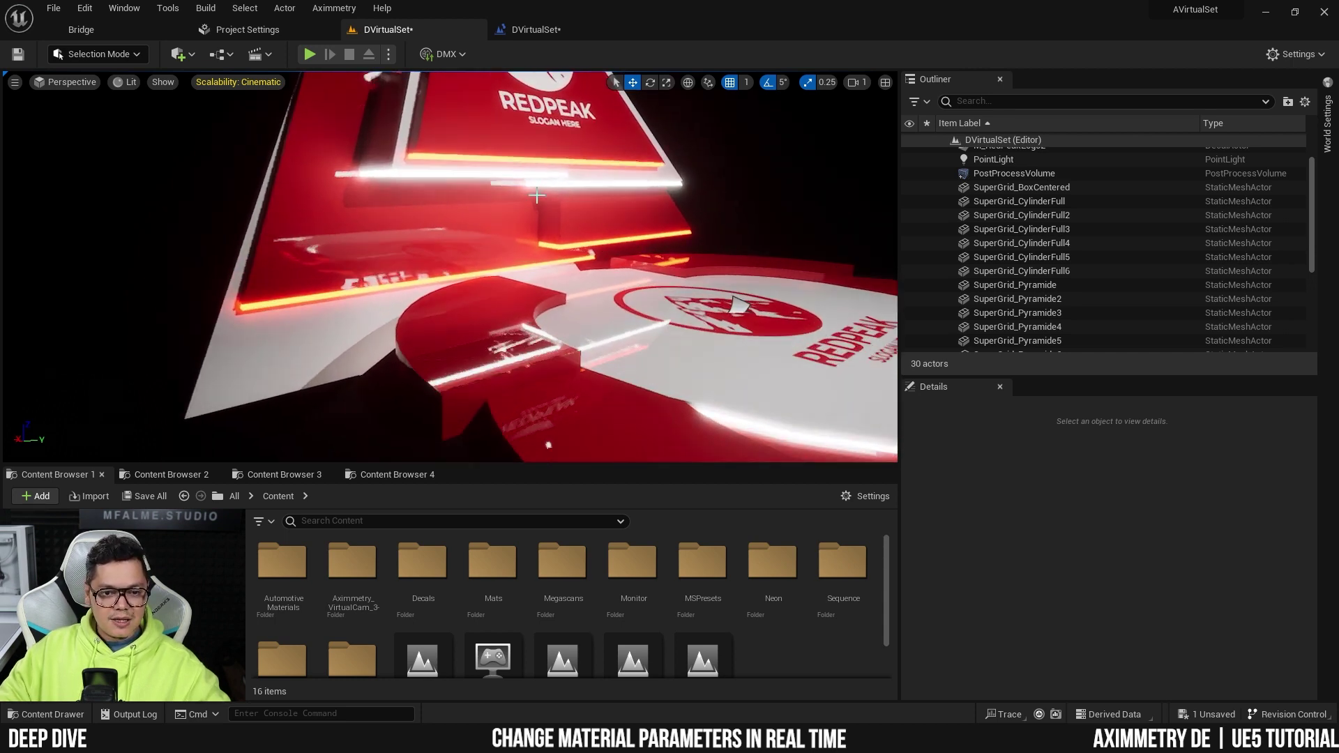
pyautogui.click(438, 153)
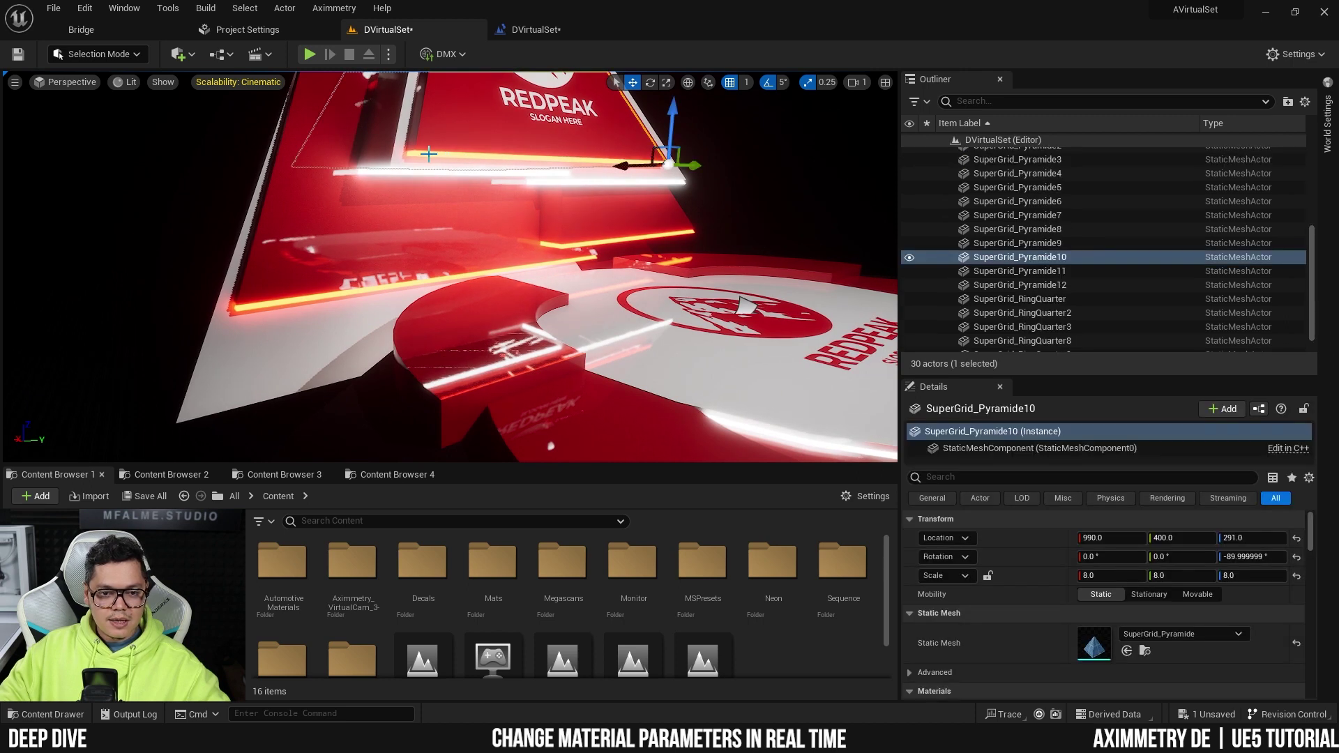
pyautogui.keyDown('ctrl'); pyautogui.click(570, 244); pyautogui.keyUp('ctrl')
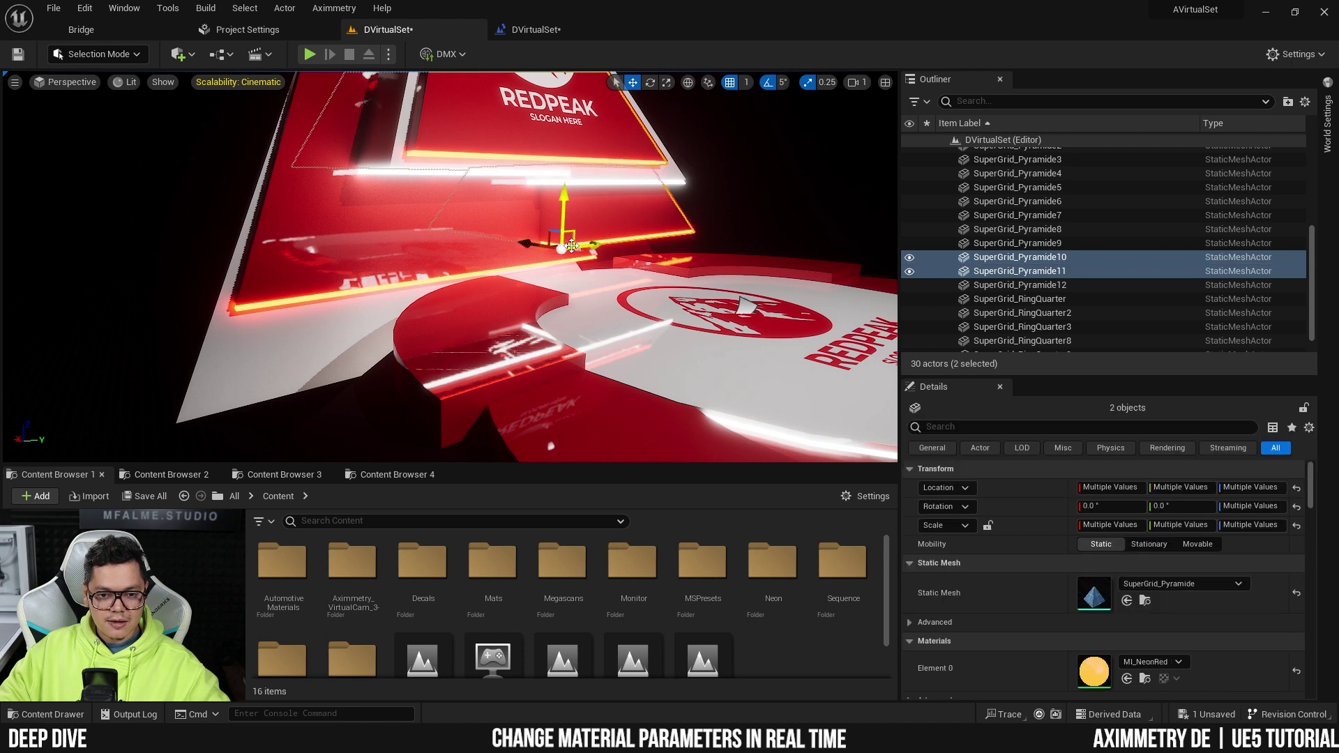
pyautogui.keyDown('ctrl'); pyautogui.click(265, 302); pyautogui.keyUp('ctrl')
pyautogui.moveTo(265, 301); pyautogui.dragTo(474, 314, button='right')
pyautogui.keyDown('ctrl'); pyautogui.click(390, 334); pyautogui.keyUp('ctrl')
pyautogui.press('f')
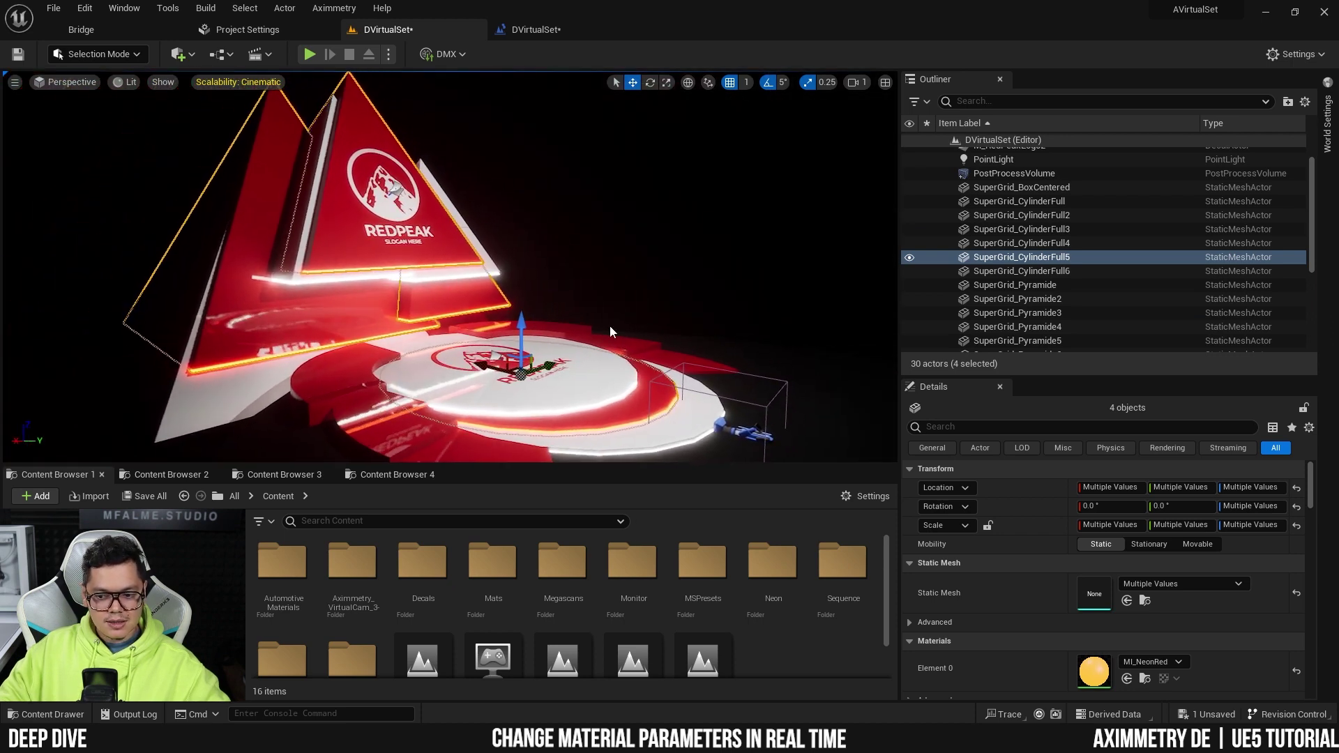
# Step: Find the tag properties of the four selected meshes and add the actor tag Neon to them
pyautogui.scroll(-3, 1022, 604)
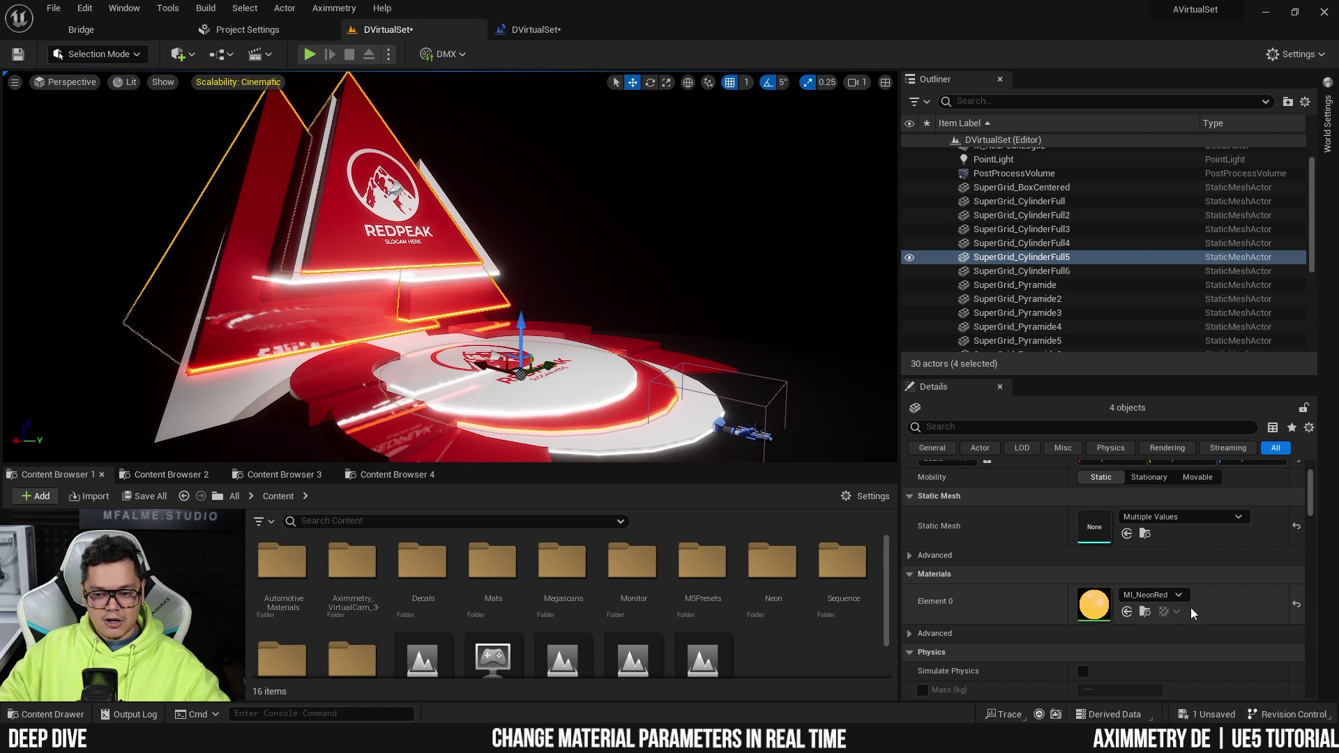
pyautogui.click(983, 428)
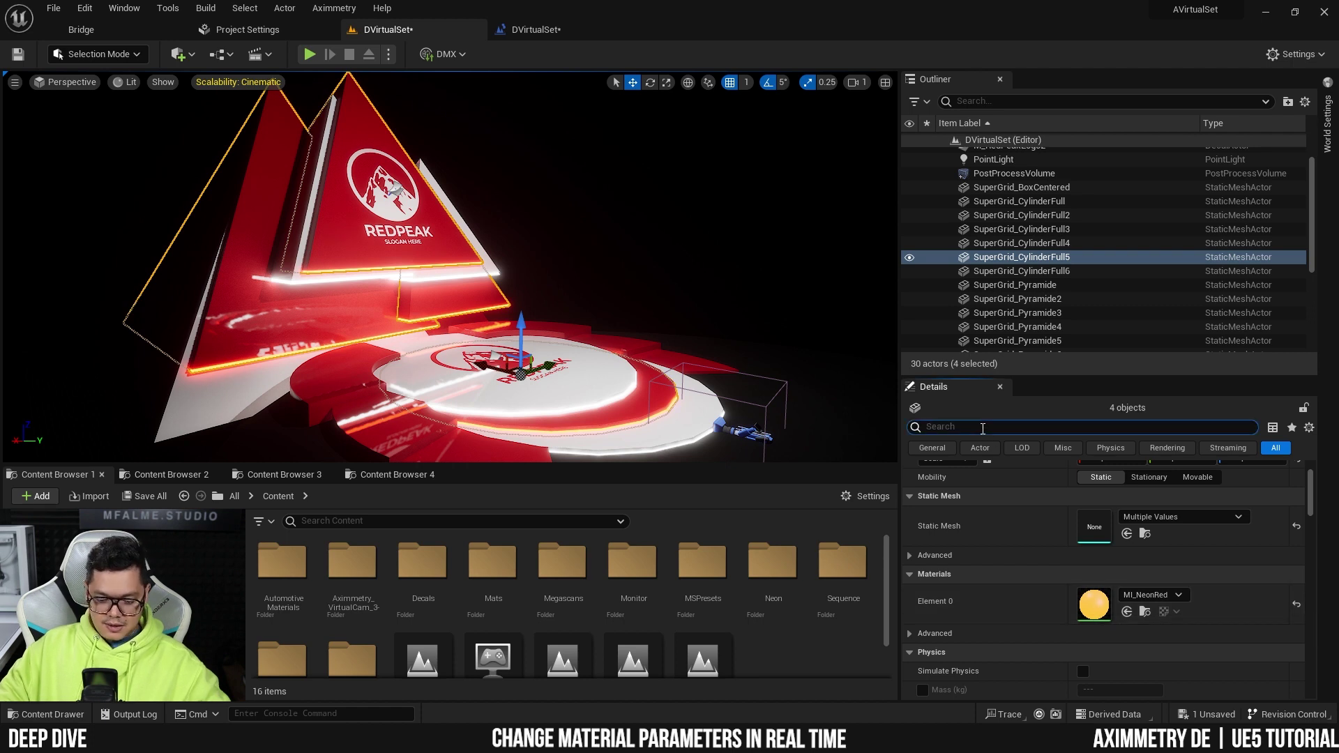
pyautogui.write('tag')
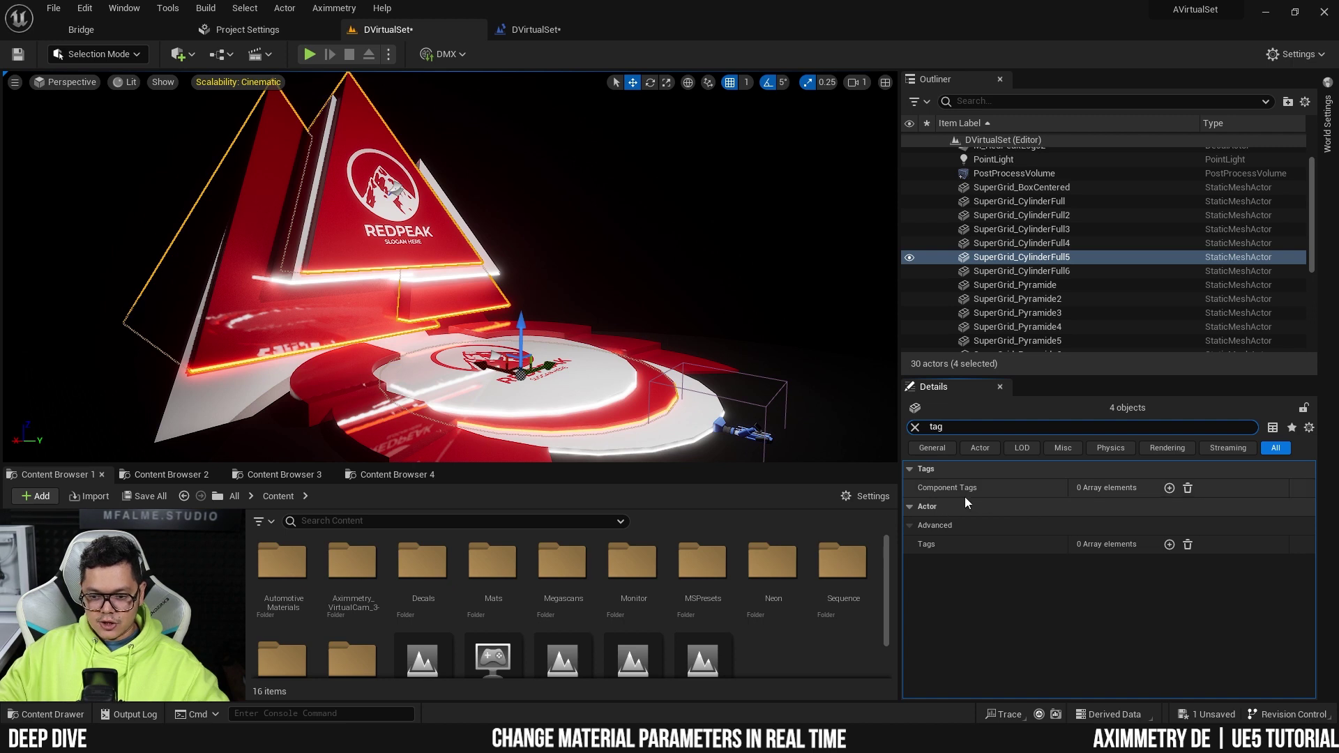
pyautogui.click(1169, 545)
pyautogui.click(1123, 564)
pyautogui.doubleClick(1122, 563)
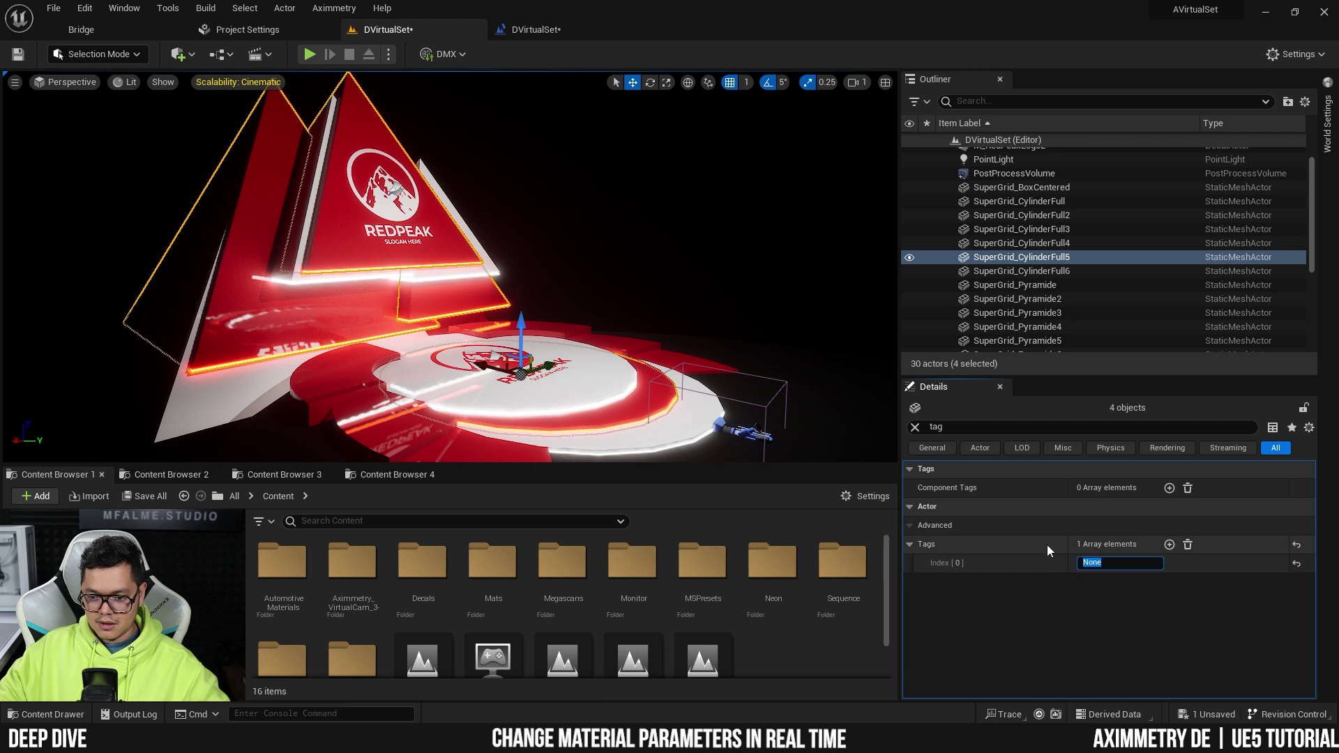
pyautogui.write('N')
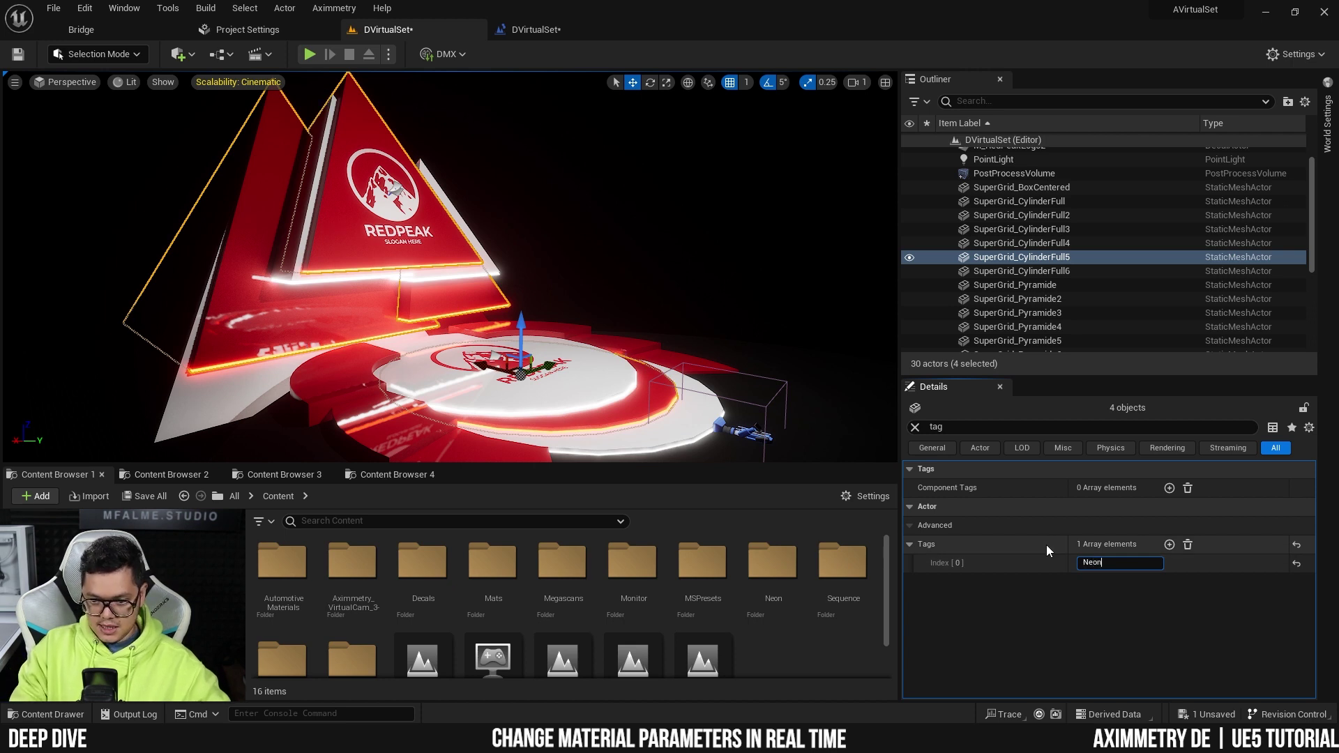
pyautogui.click(1020, 616)
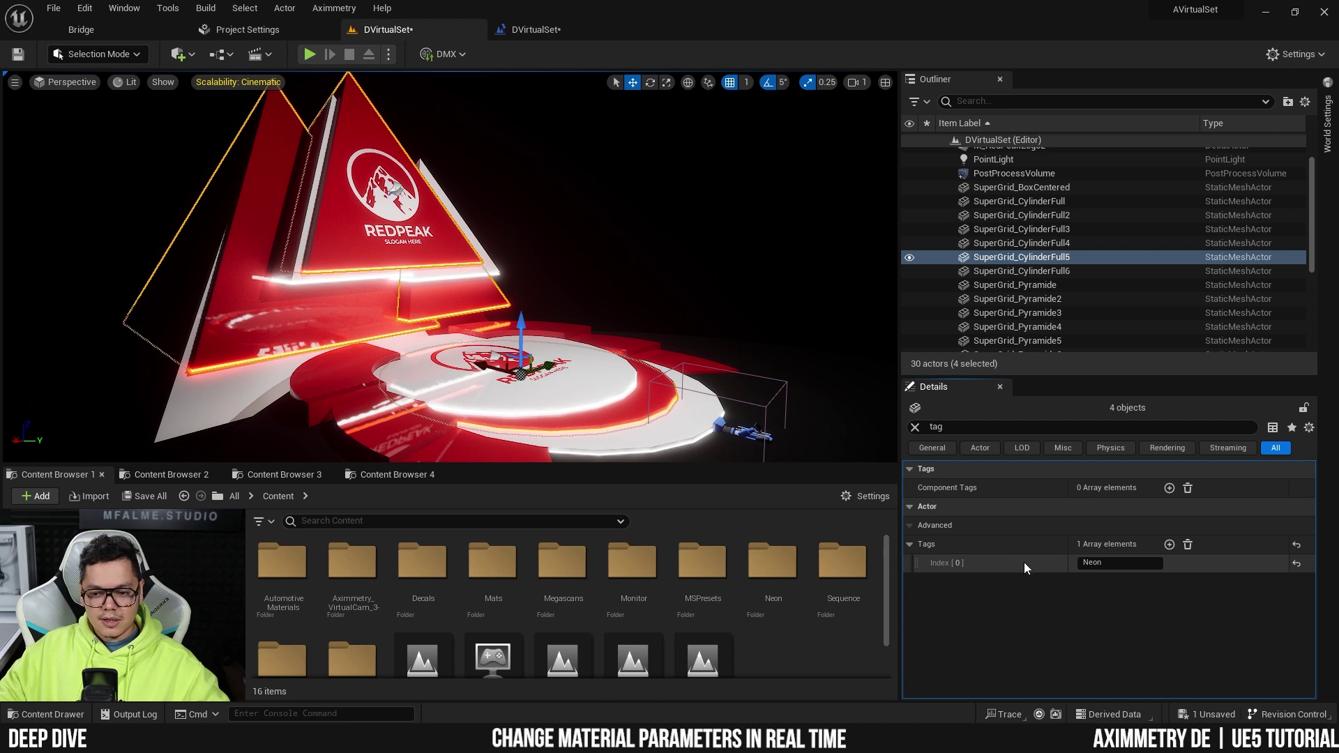
pyautogui.moveTo(713, 253); pyautogui.dragTo(642, 256, button='right')
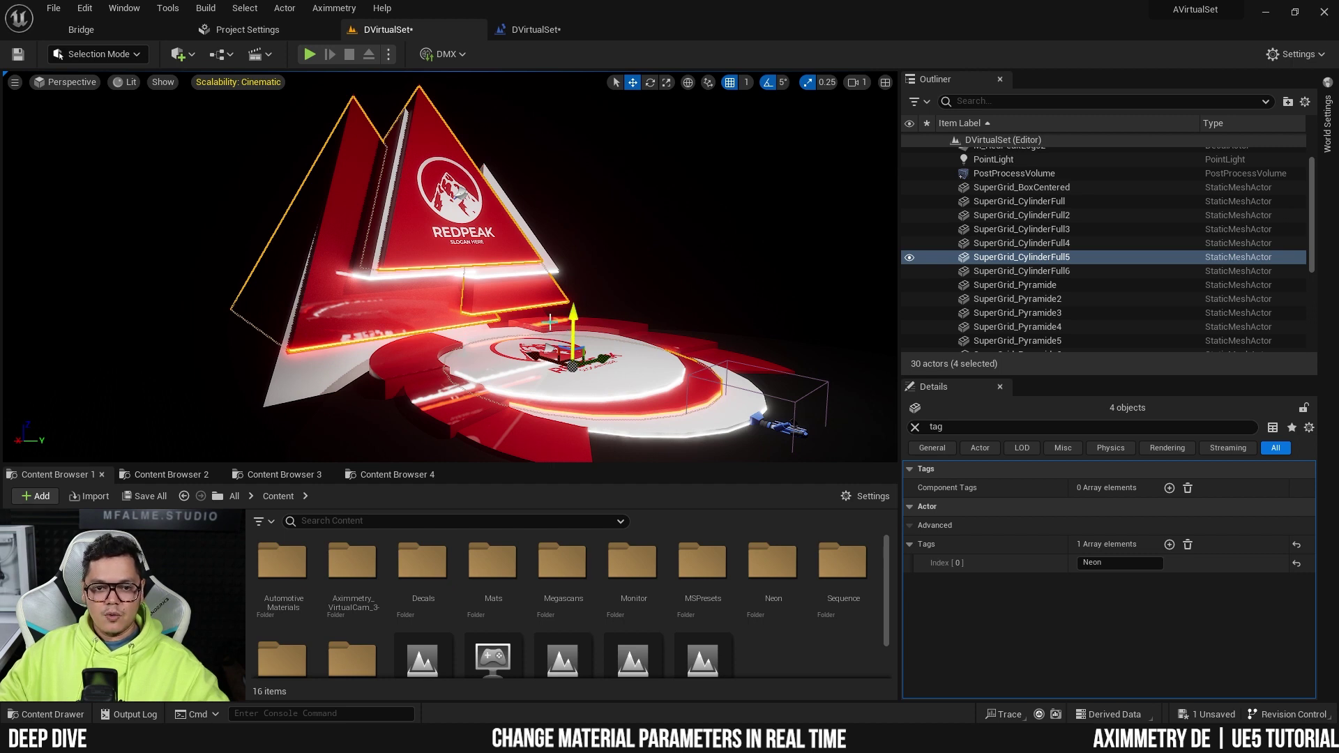
pyautogui.moveTo(571, 330); pyautogui.dragTo(706, 85, button='right')
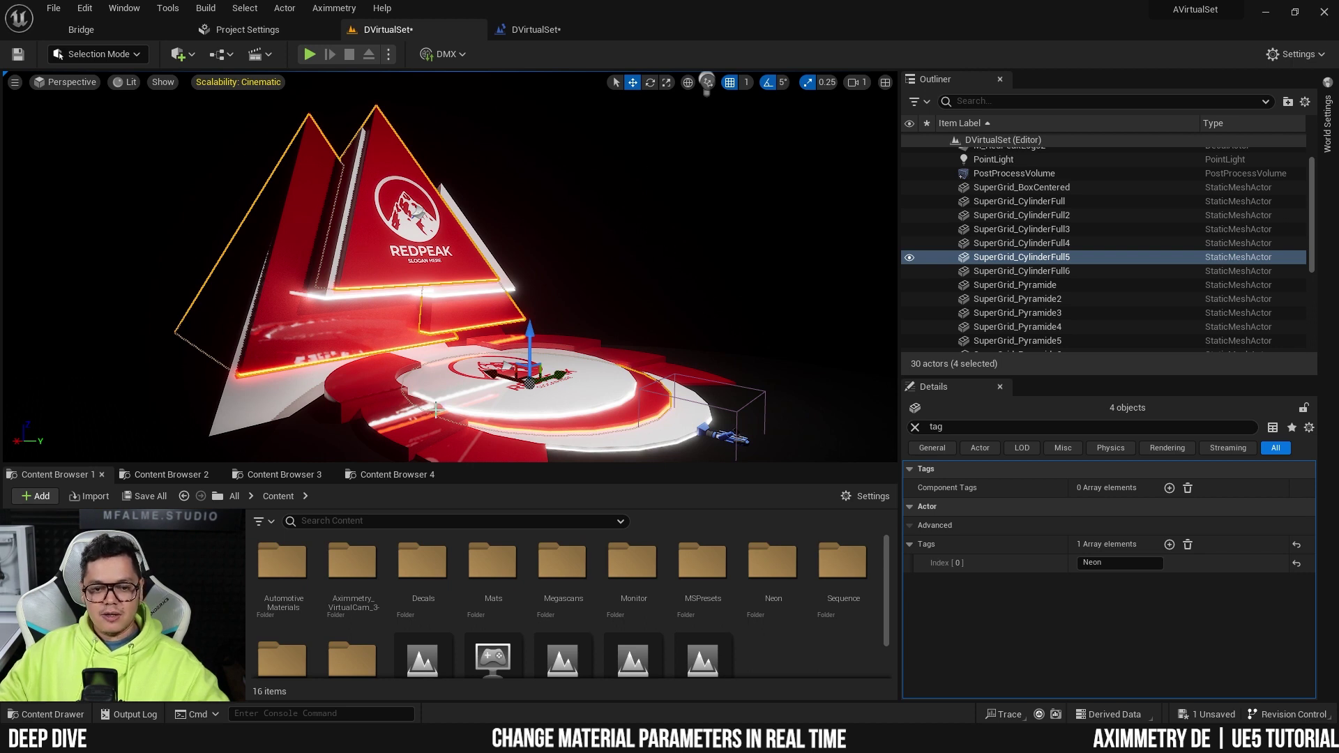
pyautogui.moveTo(590, 265); pyautogui.dragTo(523, 272, button='right')
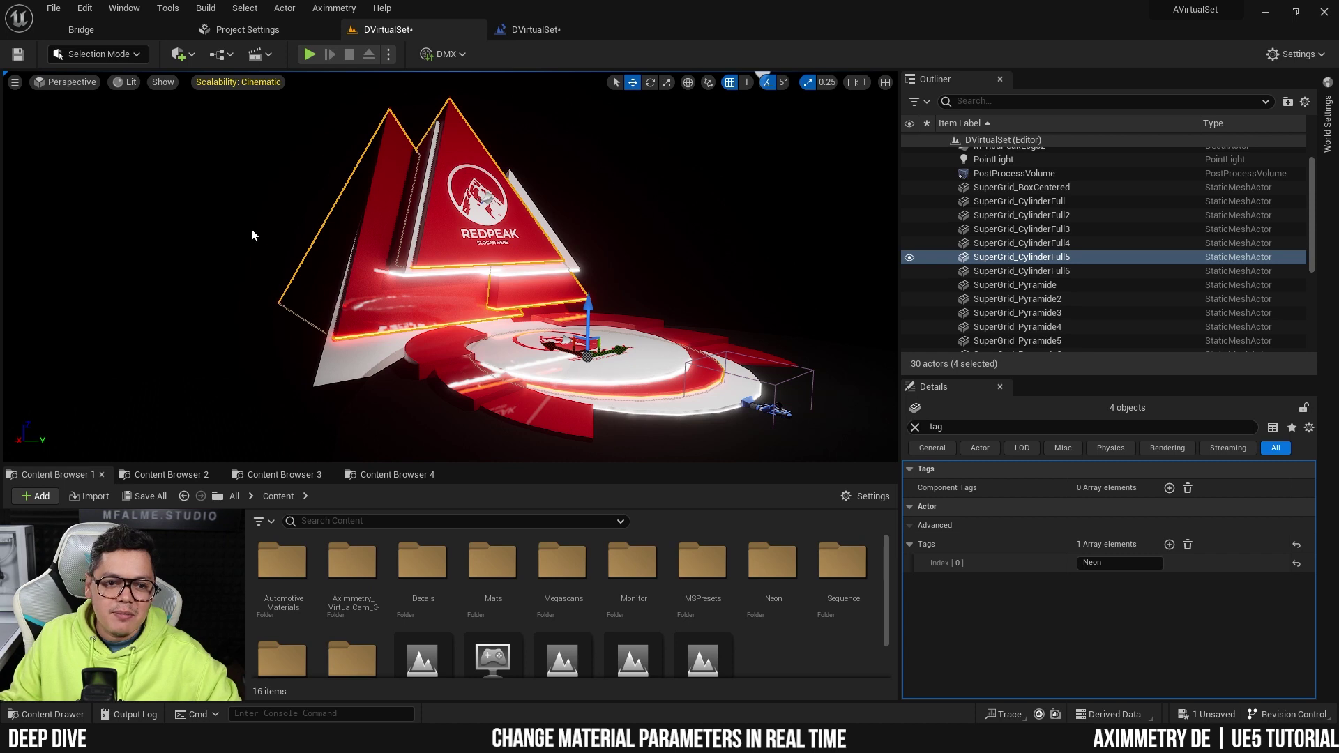
# Step: Open the level blueprint and add a Get All Actors with Tag node executed from Event BeginPlay
pyautogui.click(222, 55)
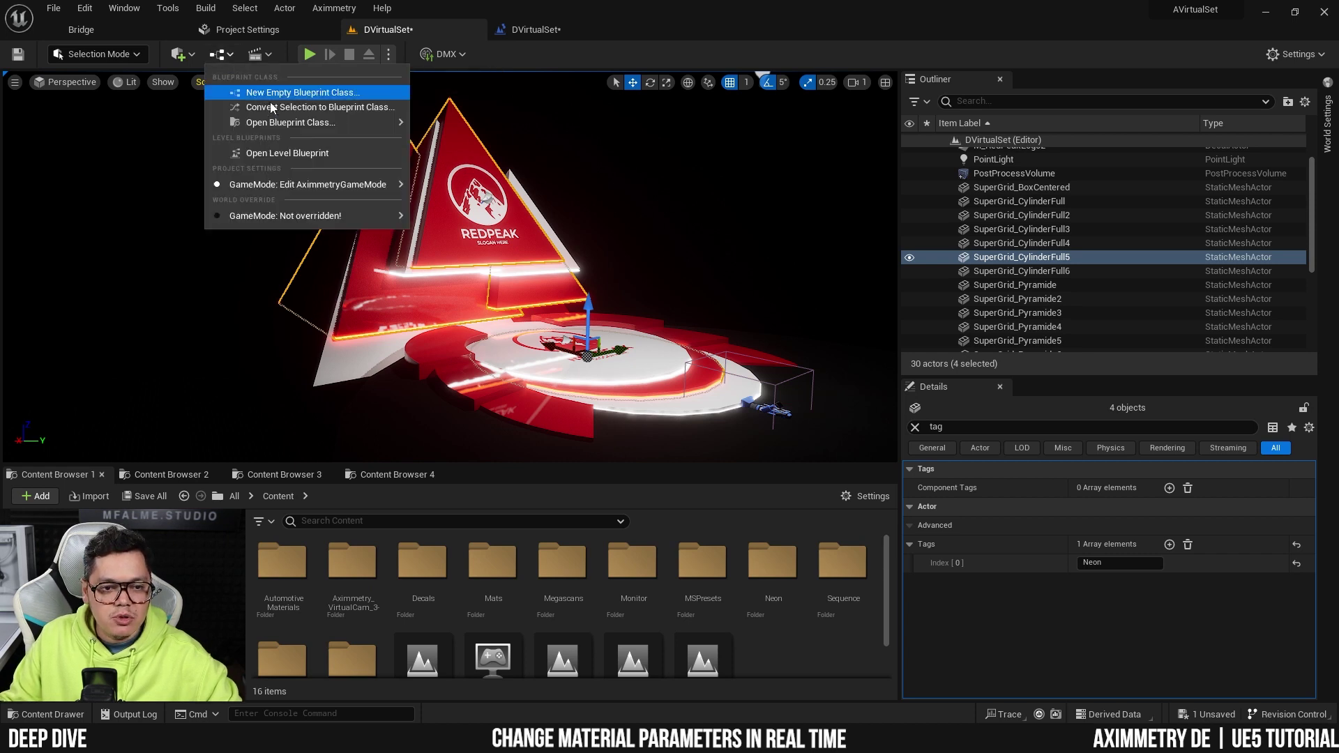
pyautogui.click(287, 155)
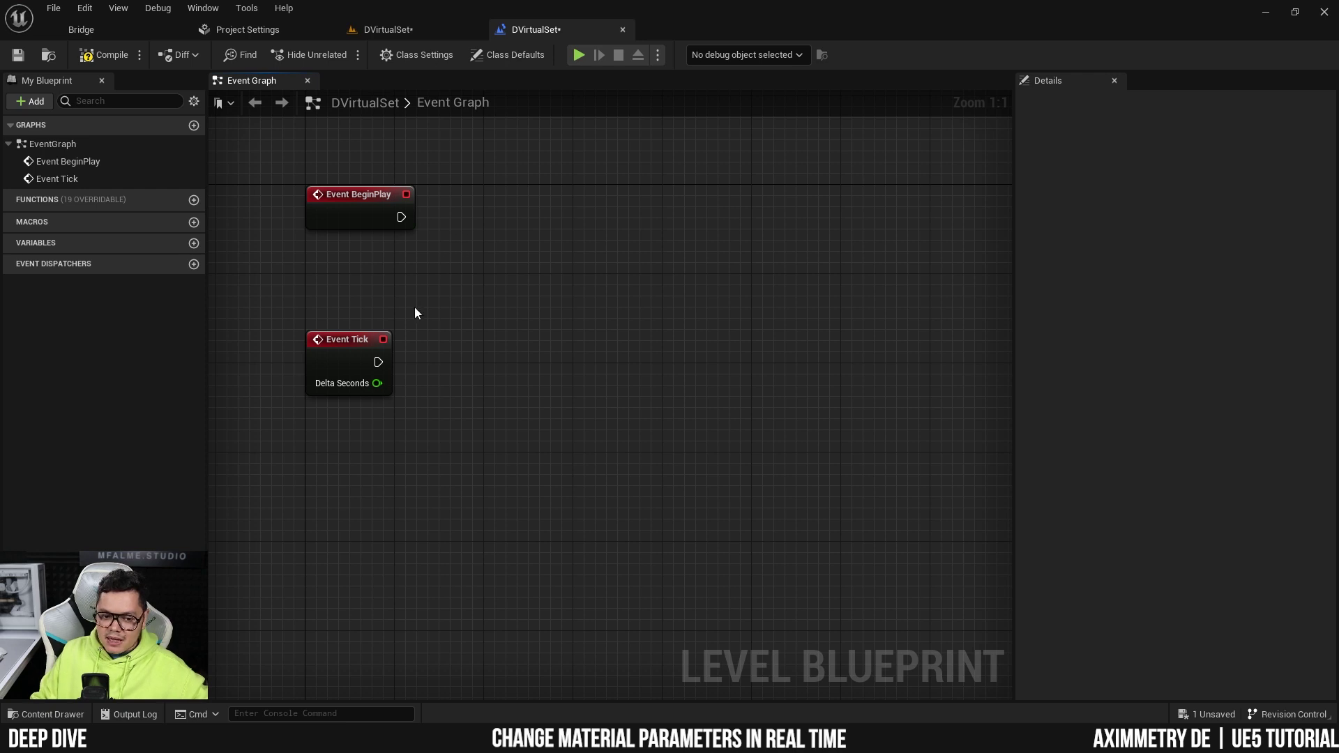
pyautogui.moveTo(402, 218); pyautogui.dragTo(512, 225)
pyautogui.write('get all actor')
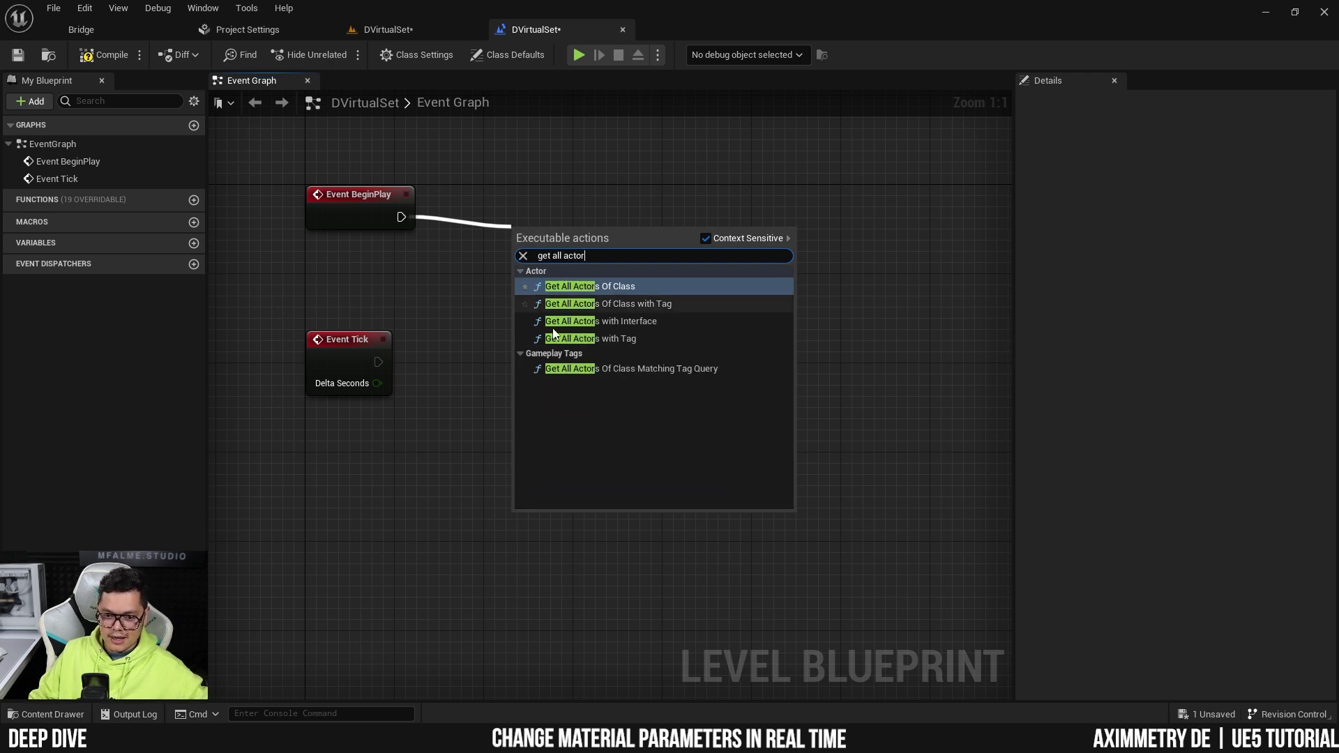
pyautogui.click(633, 339)
pyautogui.moveTo(595, 243); pyautogui.dragTo(573, 209)
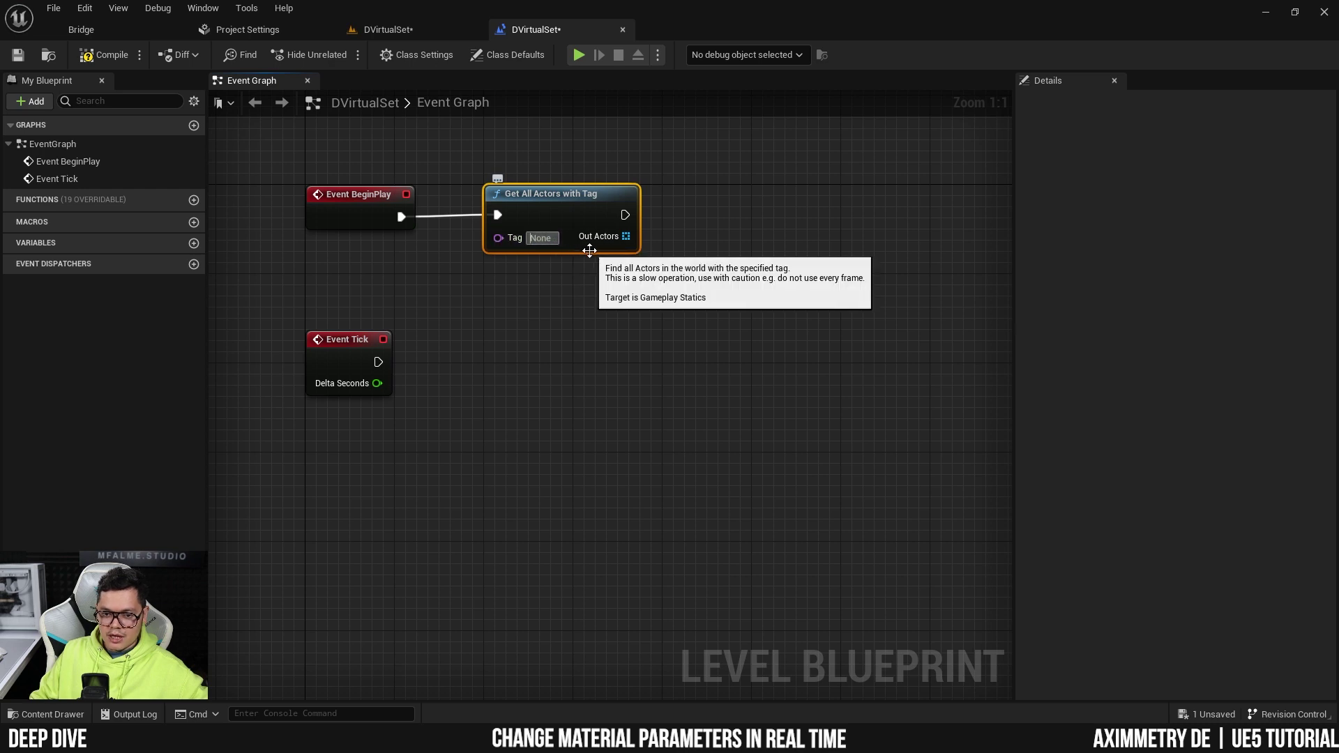
# Step: Set the Tag input of the Get All Actors with Tag node to Neon
pyautogui.press('BackSpace')
pyautogui.press('BackSpace')
pyautogui.press('BackSpace')
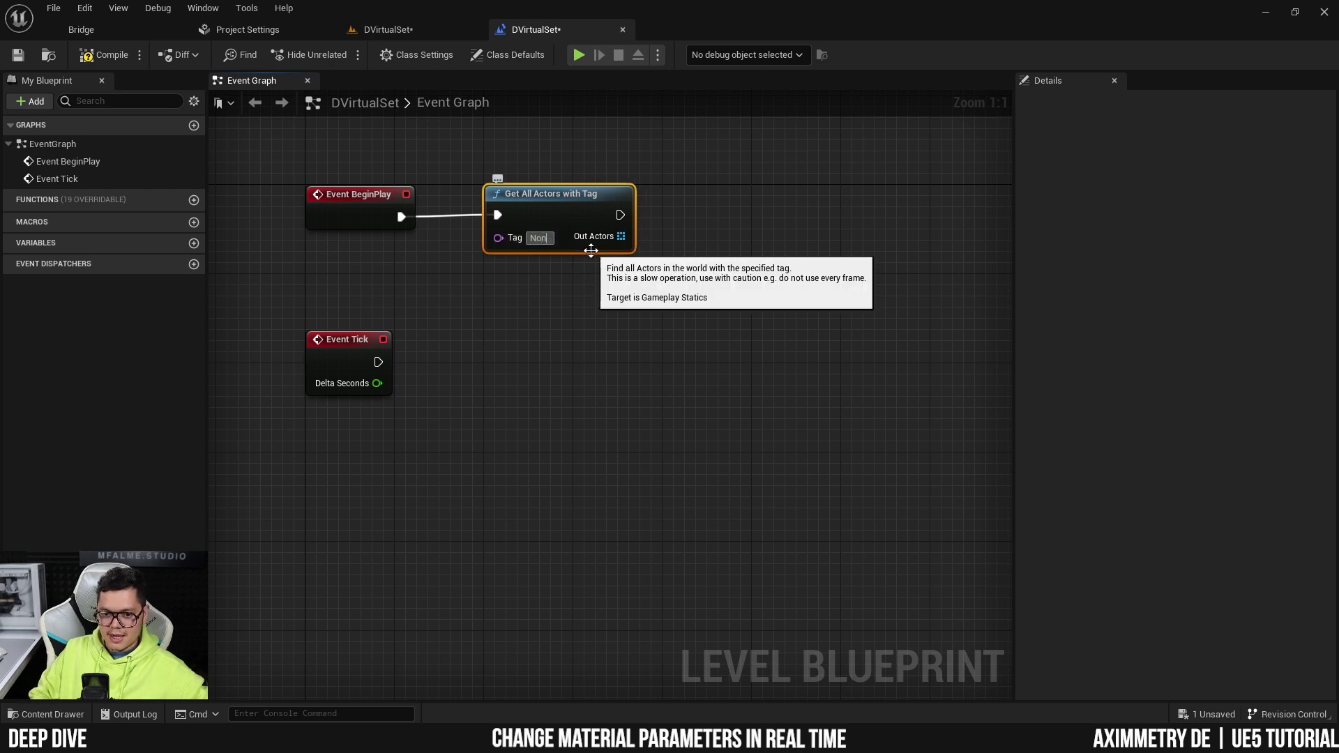
pyautogui.write('eon')
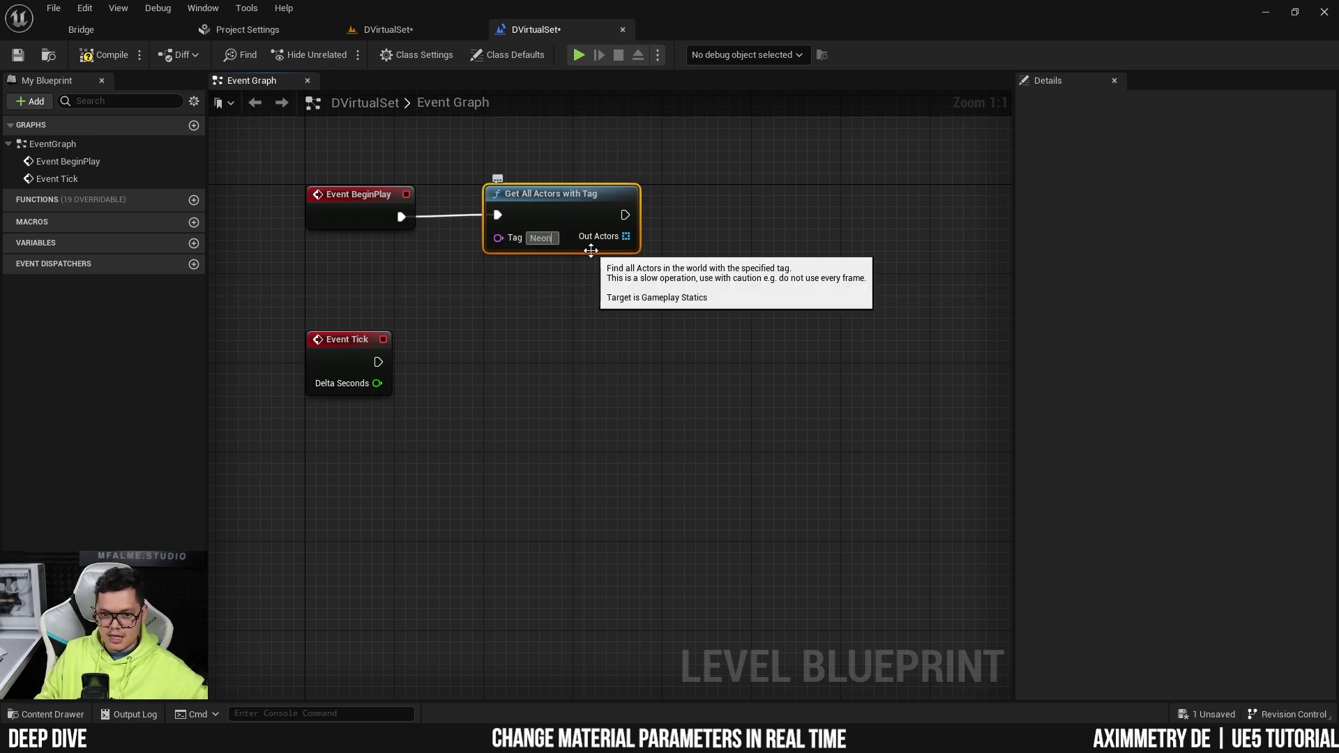
pyautogui.click(583, 288)
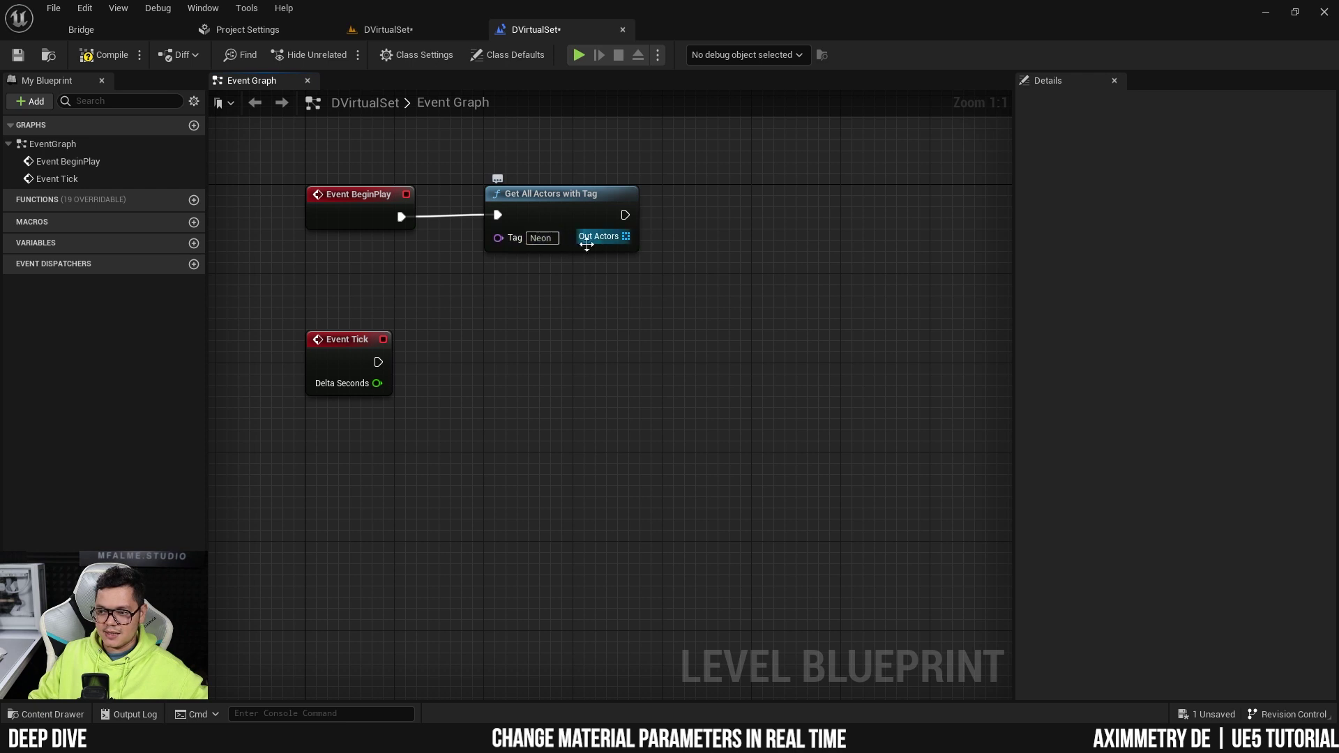
# Step: Add a Create Dynamic Material Instance node executed after Get All Actors with Tag
pyautogui.moveTo(625, 215); pyautogui.dragTo(686, 299)
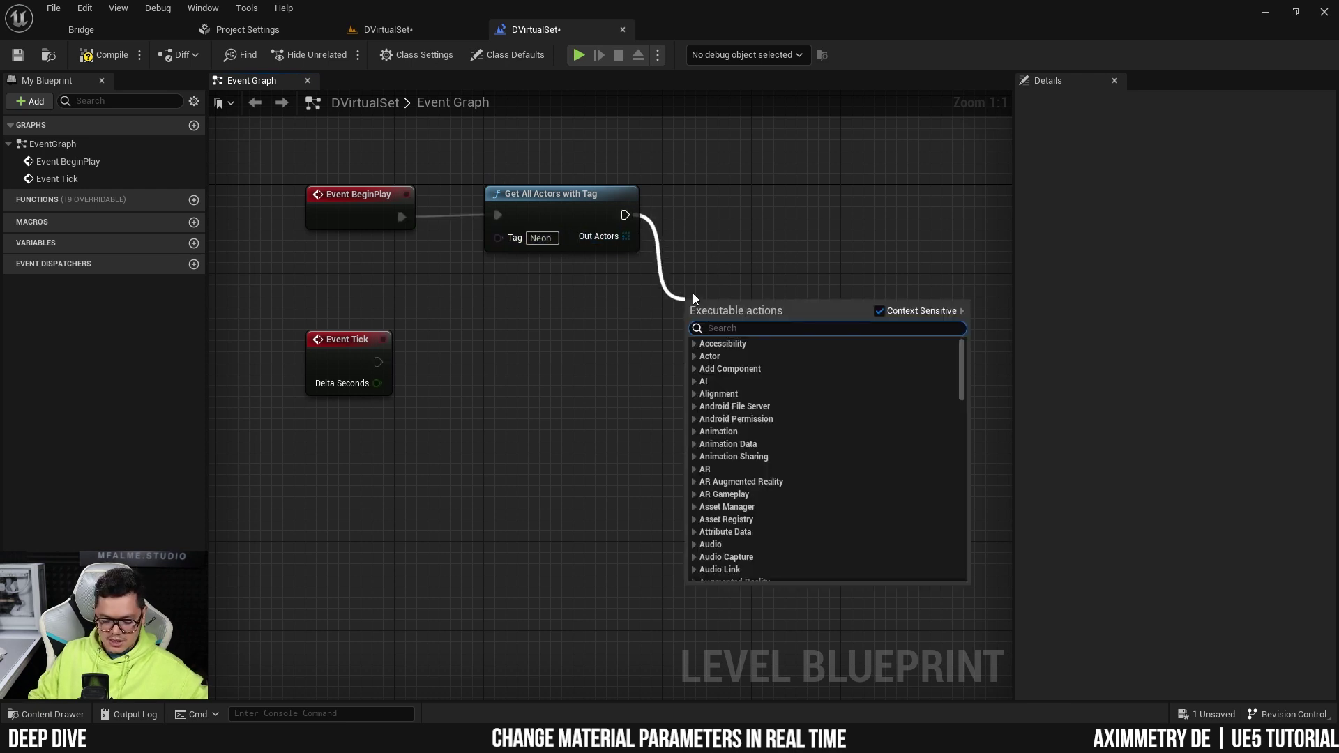
pyautogui.write('create dy')
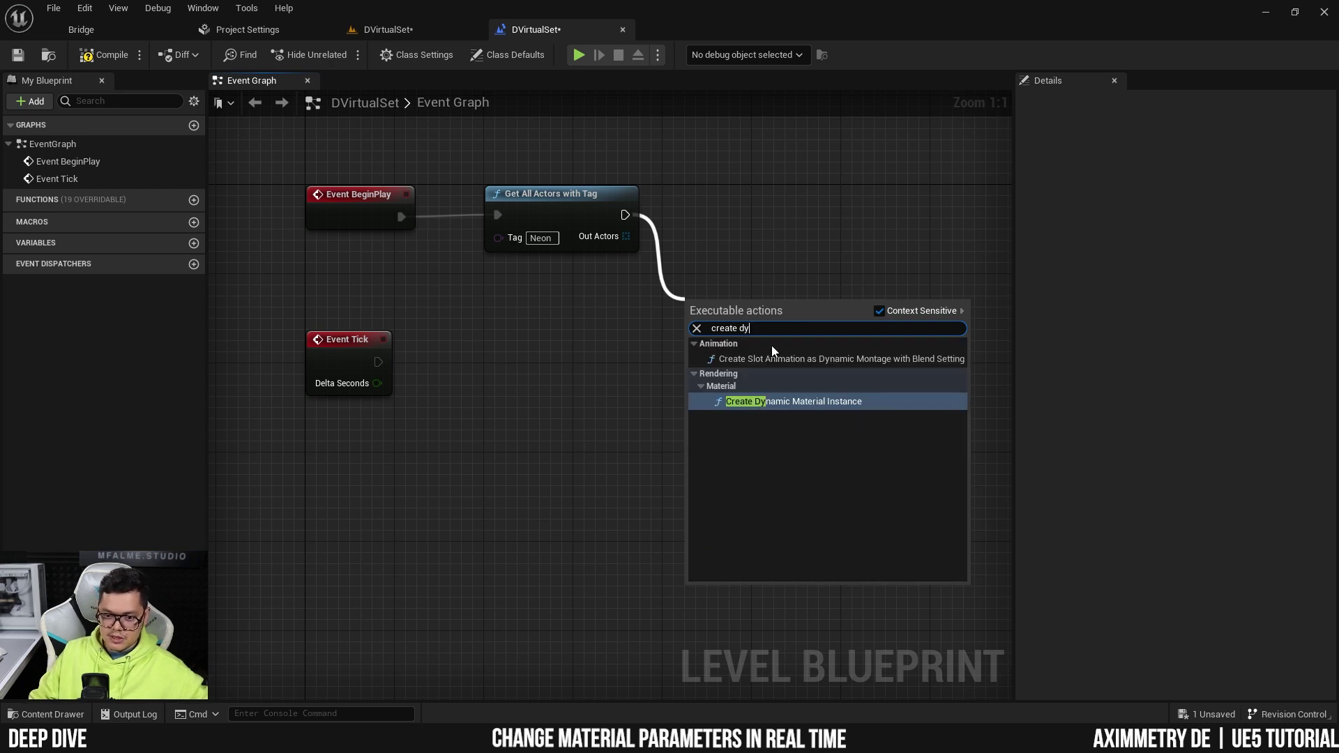
pyautogui.click(813, 403)
pyautogui.moveTo(758, 302); pyautogui.dragTo(777, 232)
pyautogui.hotkey('ctrl', 'z')
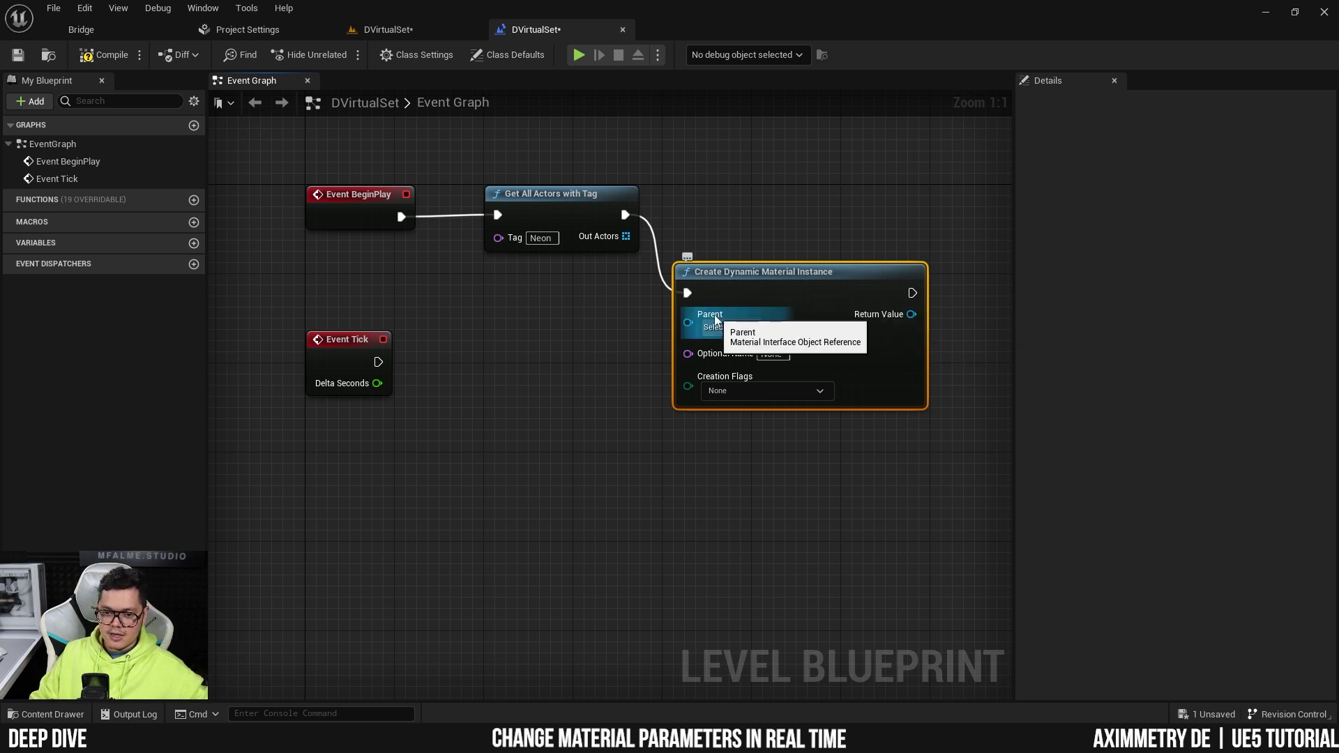
# Step: Set the Parent input of the Create Dynamic Material Instance node to the material instance MI_NeonRed
pyautogui.click(754, 328)
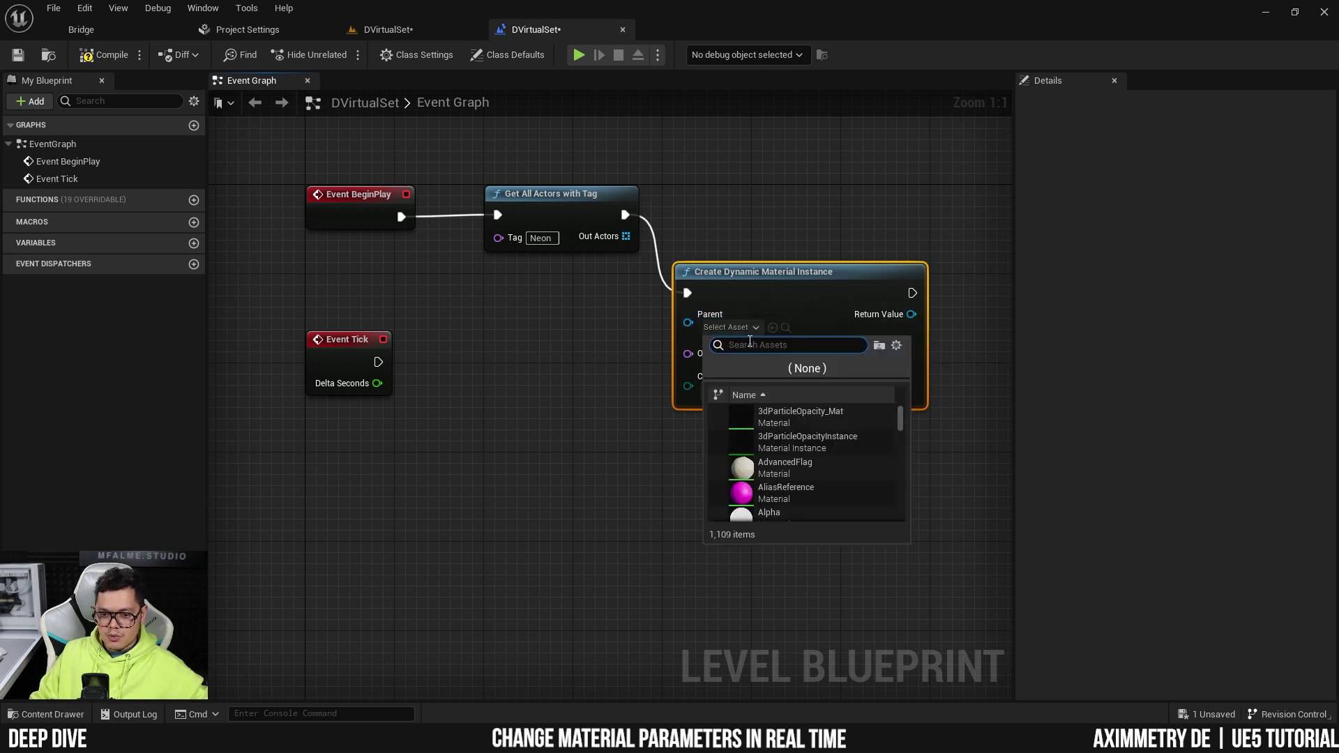
pyautogui.write('neonred')
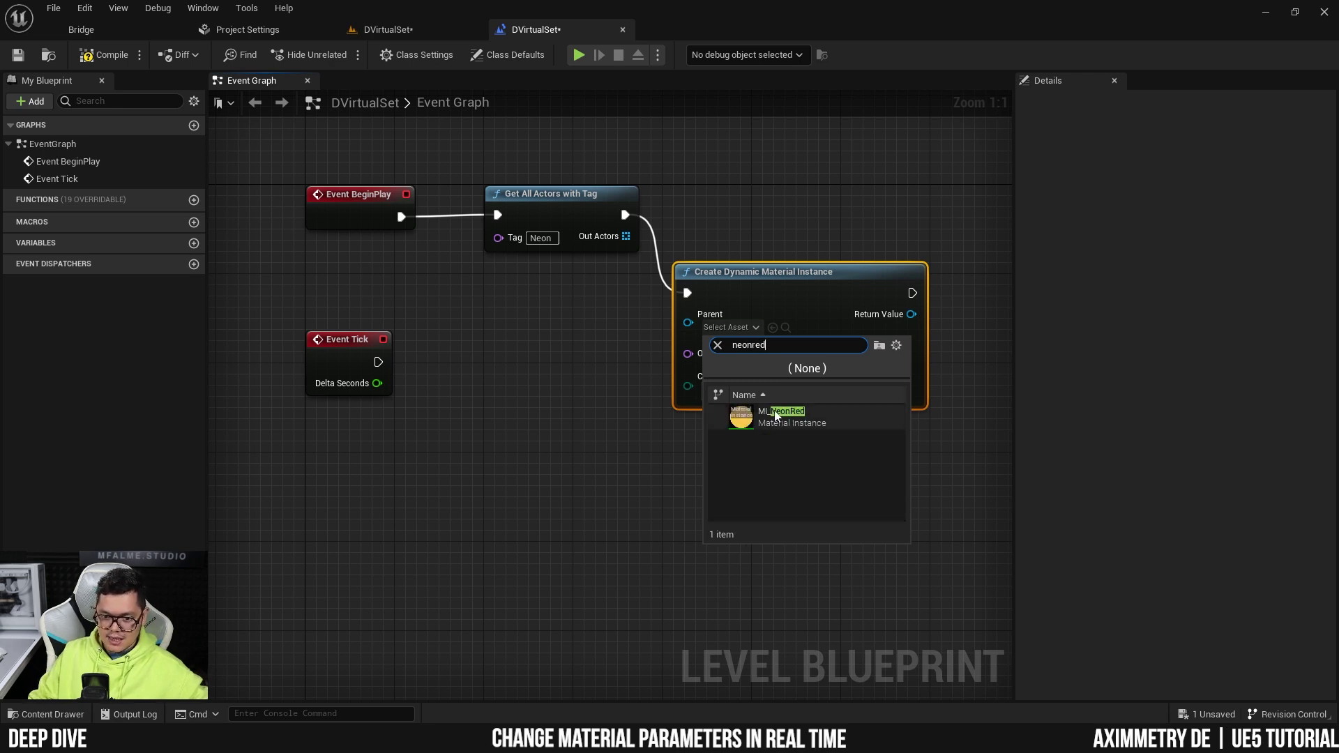
pyautogui.click(774, 415)
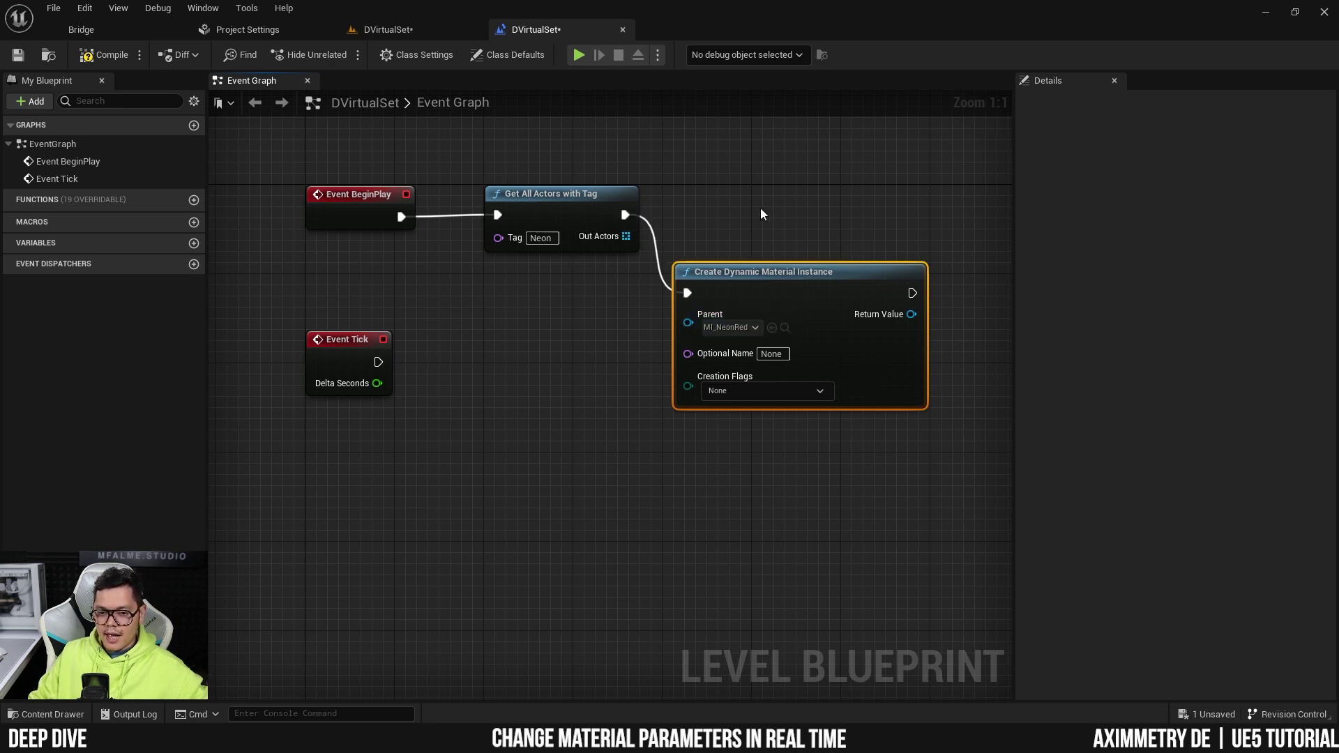
# Step: Add a For Each Loop node over Out Actors and execute it after Create Dynamic Material Instance
pyautogui.moveTo(760, 207); pyautogui.dragTo(569, 206, button='right')
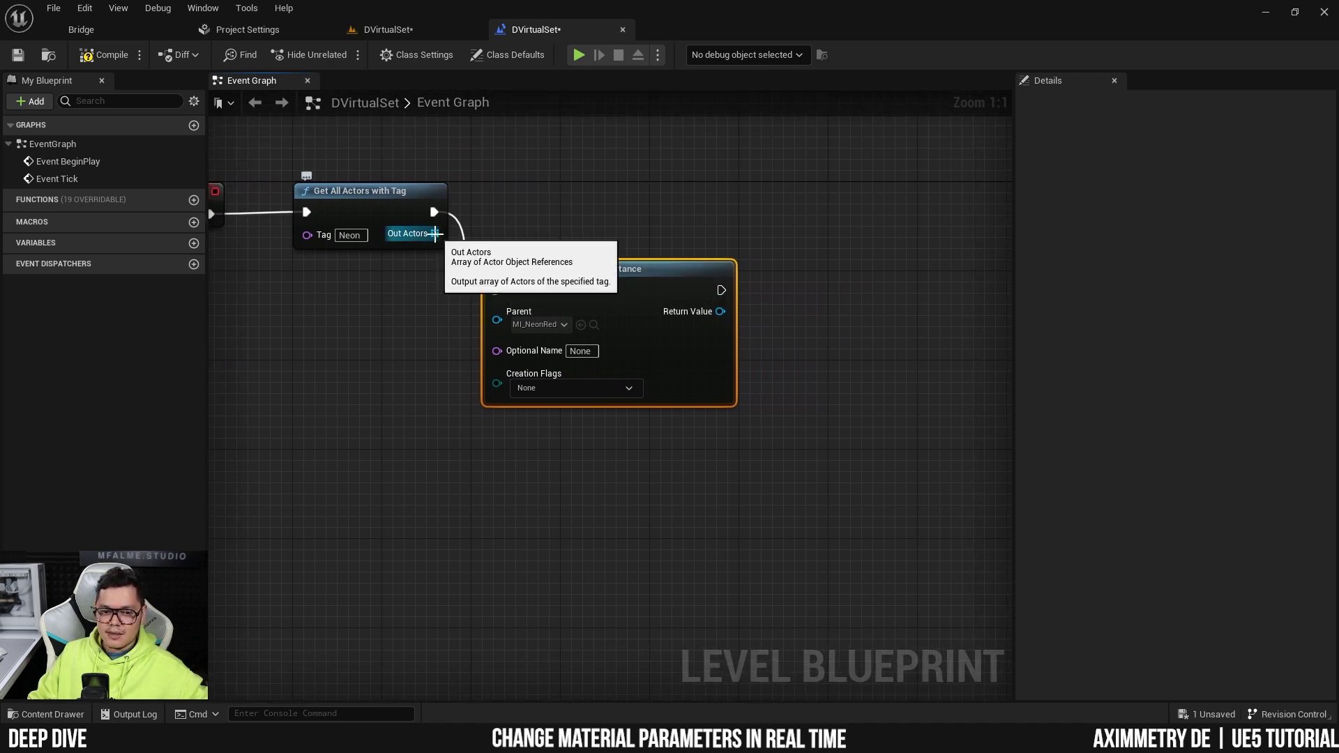
pyautogui.moveTo(438, 233); pyautogui.dragTo(809, 229)
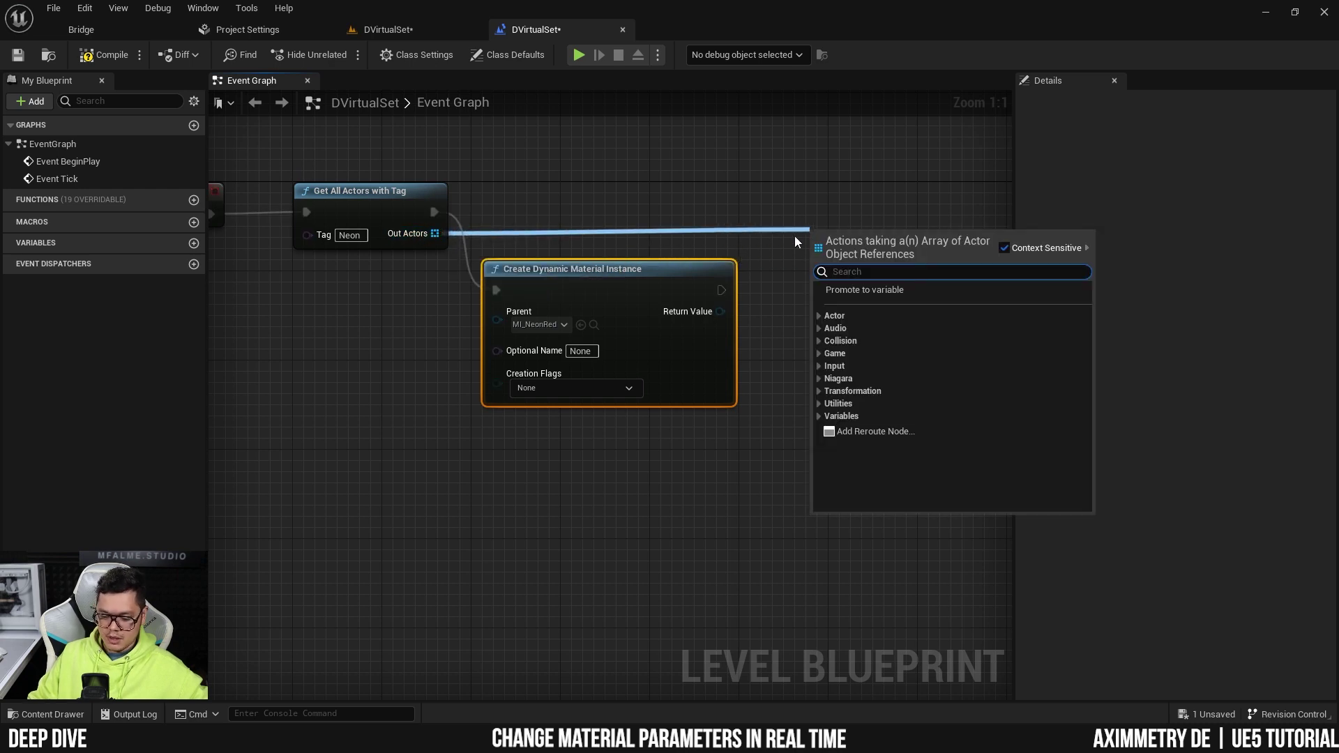
pyautogui.write('for each')
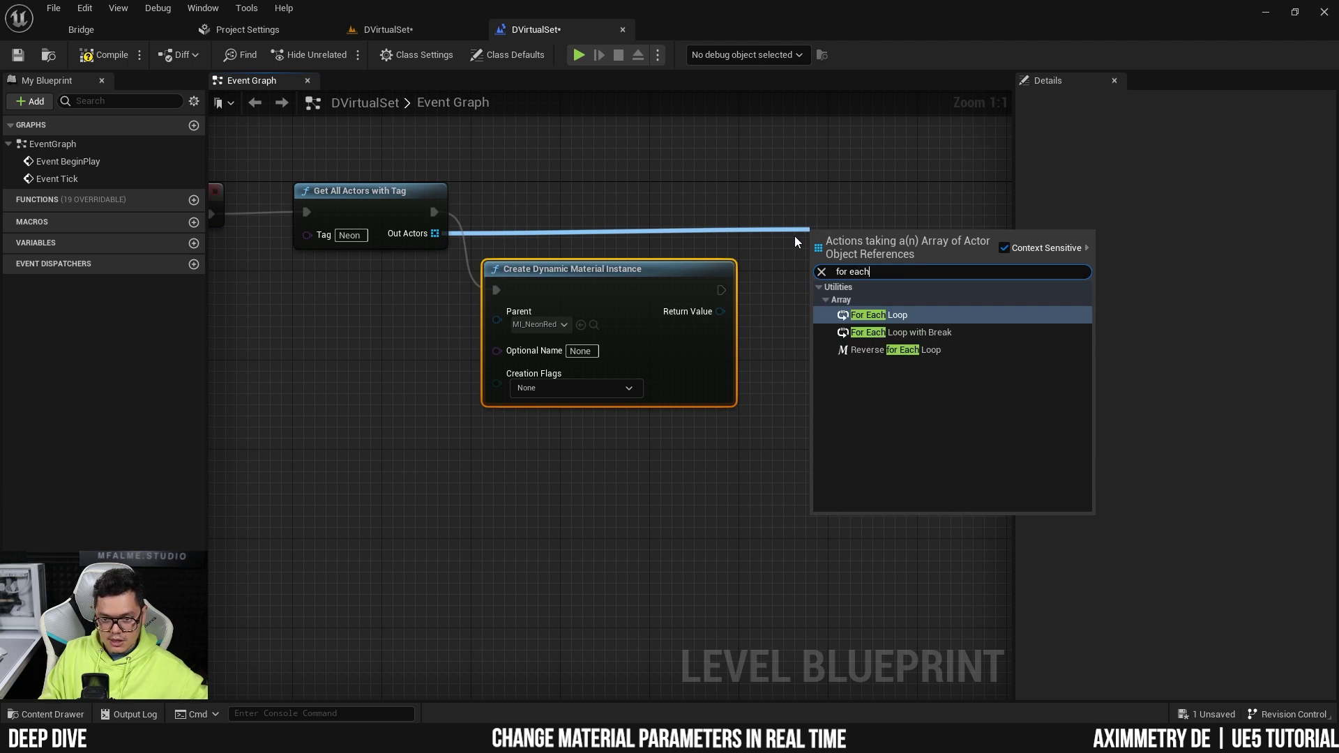
pyautogui.click(870, 322)
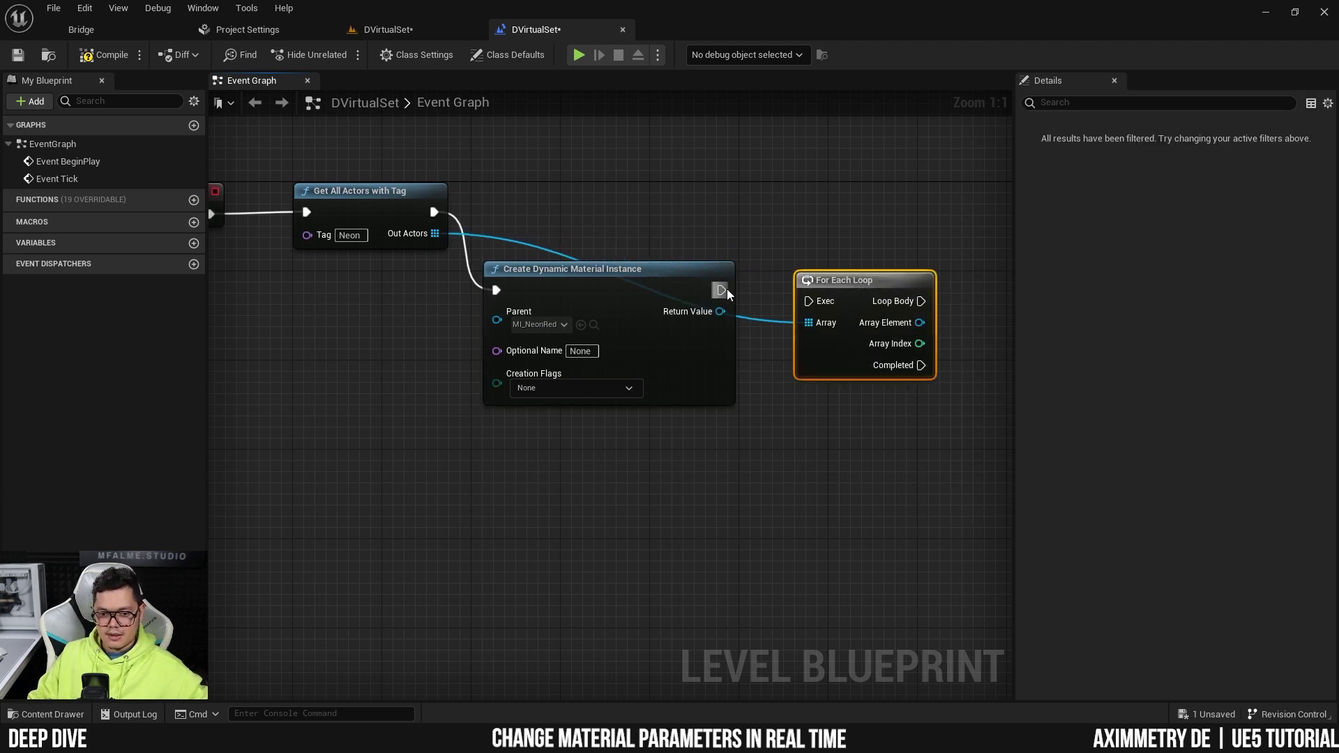
pyautogui.moveTo(721, 290); pyautogui.dragTo(810, 304)
pyautogui.moveTo(853, 280); pyautogui.dragTo(864, 191)
# Step: Add a Cast To StaticMeshActor node on the Loop Body and connect Array Element to its Object input
pyautogui.moveTo(850, 350); pyautogui.dragTo(654, 358, button='right')
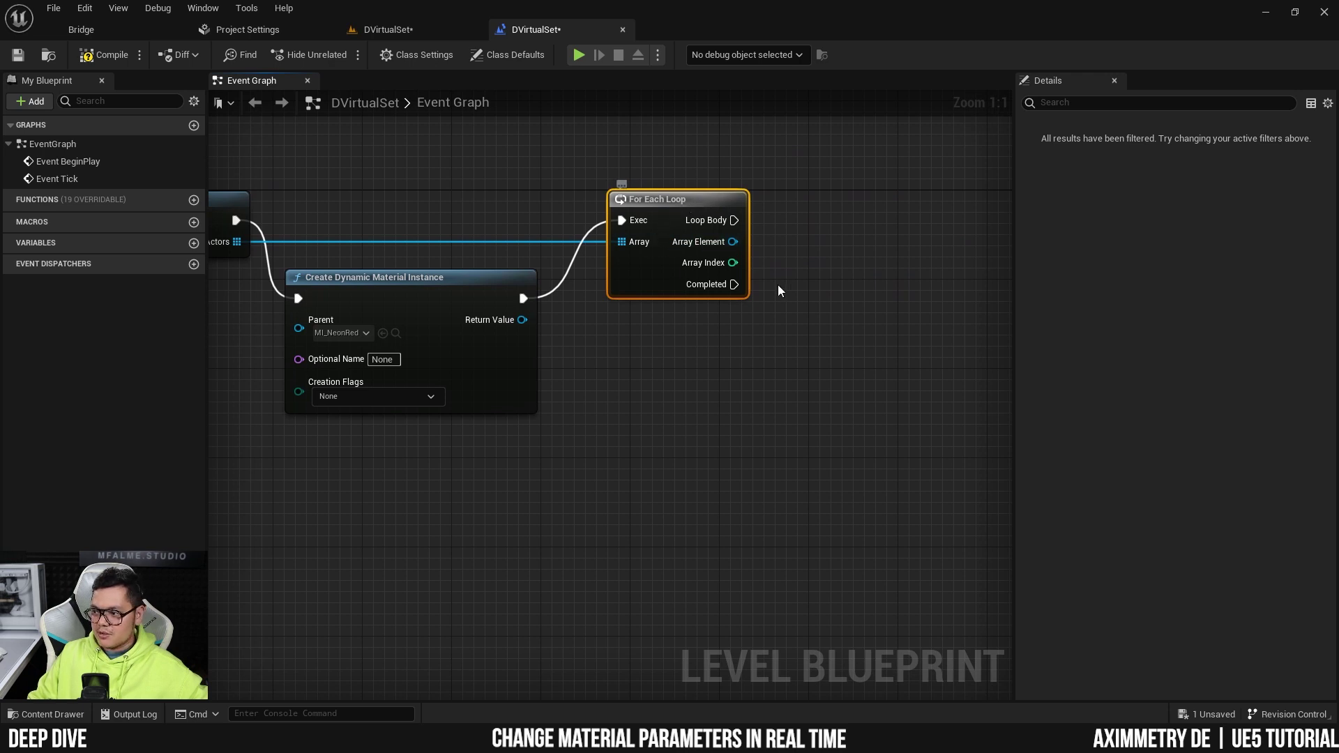
pyautogui.moveTo(868, 262); pyautogui.dragTo(776, 256, button='right')
pyautogui.moveTo(641, 213); pyautogui.dragTo(755, 215)
pyautogui.write('c')
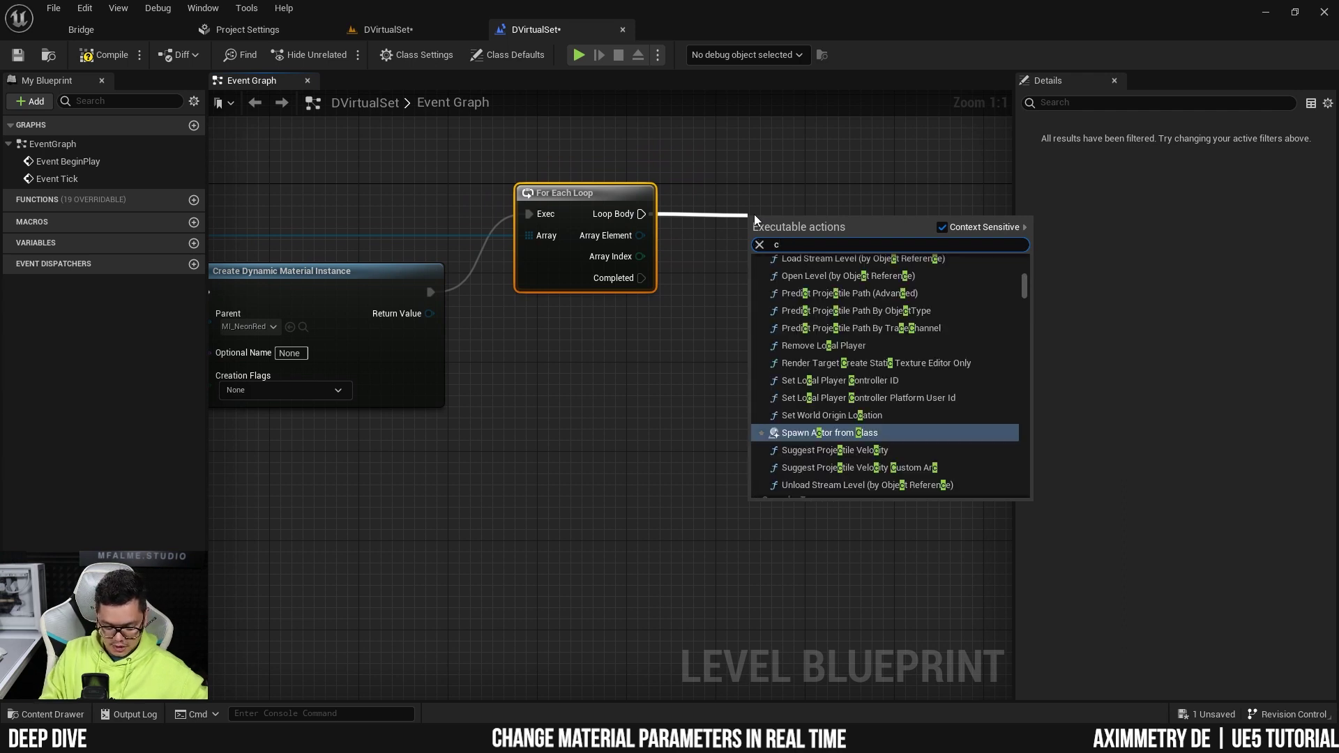
pyautogui.write('ast to staticmesh')
pyautogui.press('Return')
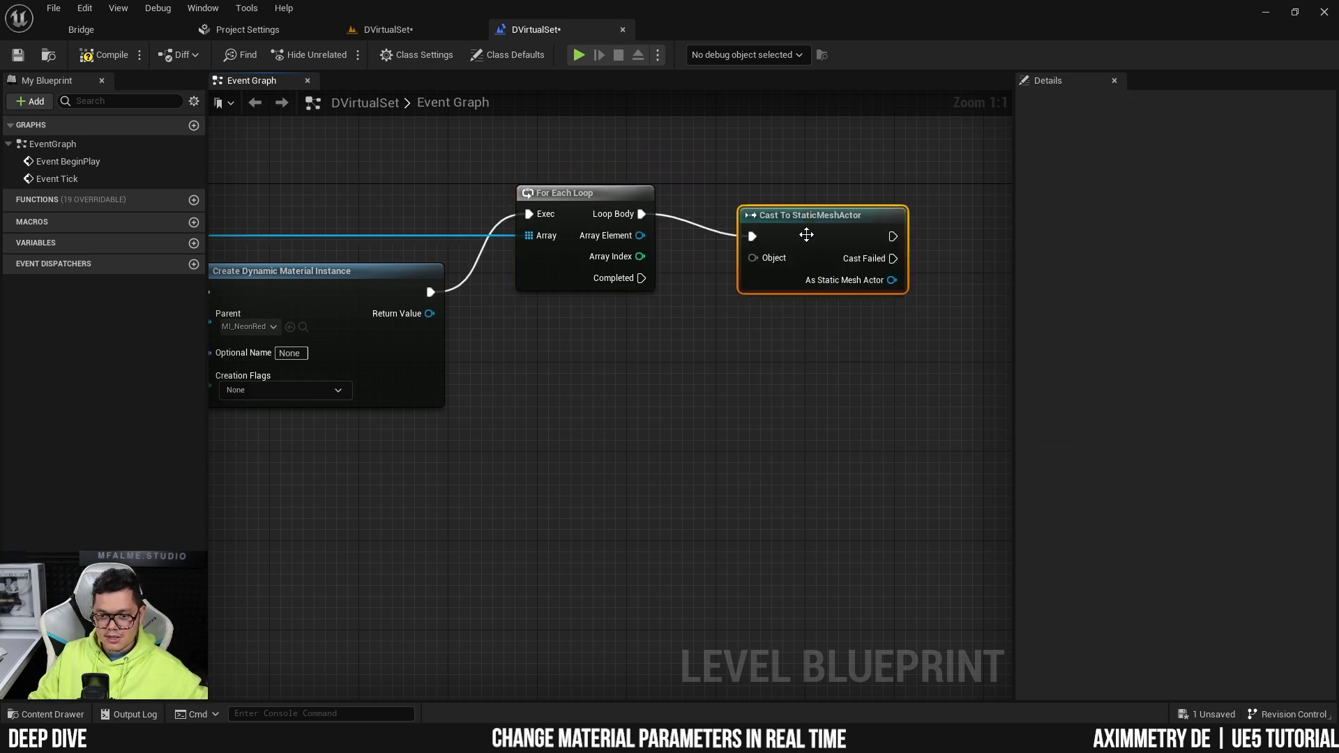
pyautogui.moveTo(806, 235); pyautogui.dragTo(806, 213)
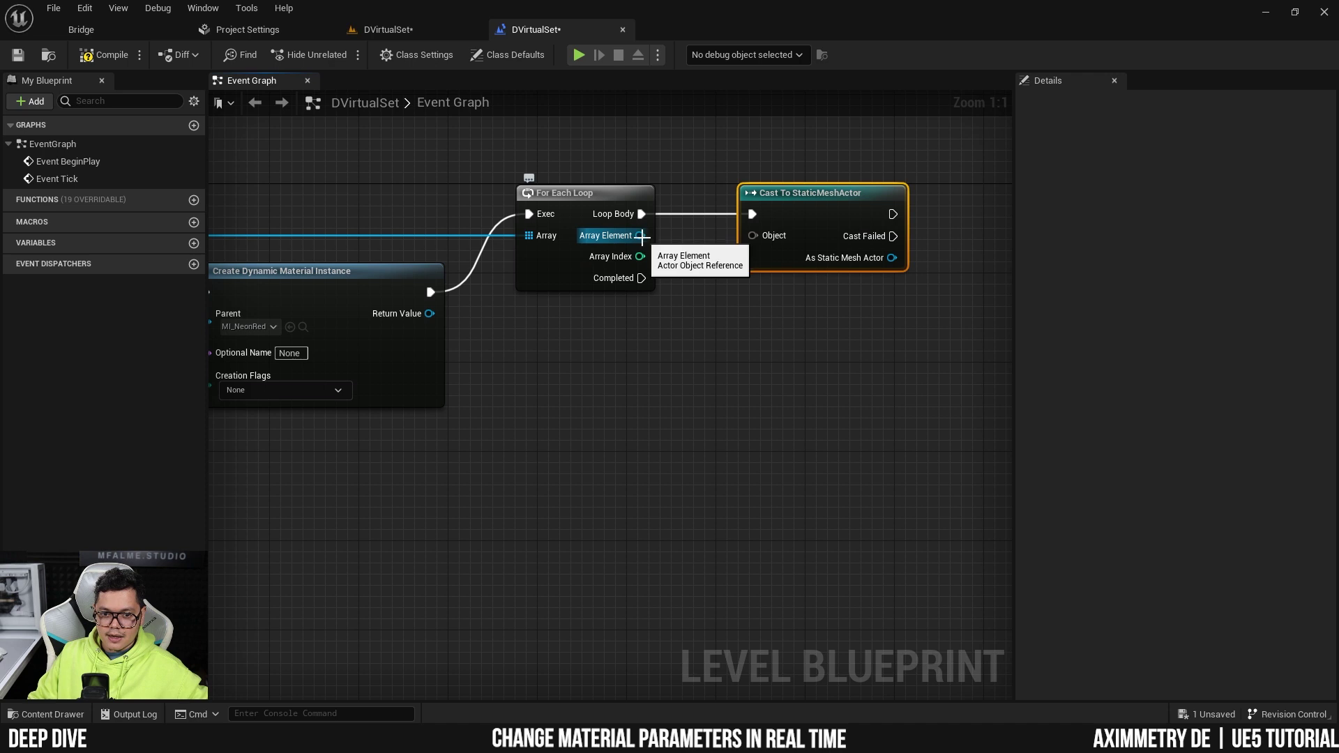
pyautogui.moveTo(640, 236); pyautogui.dragTo(765, 237)
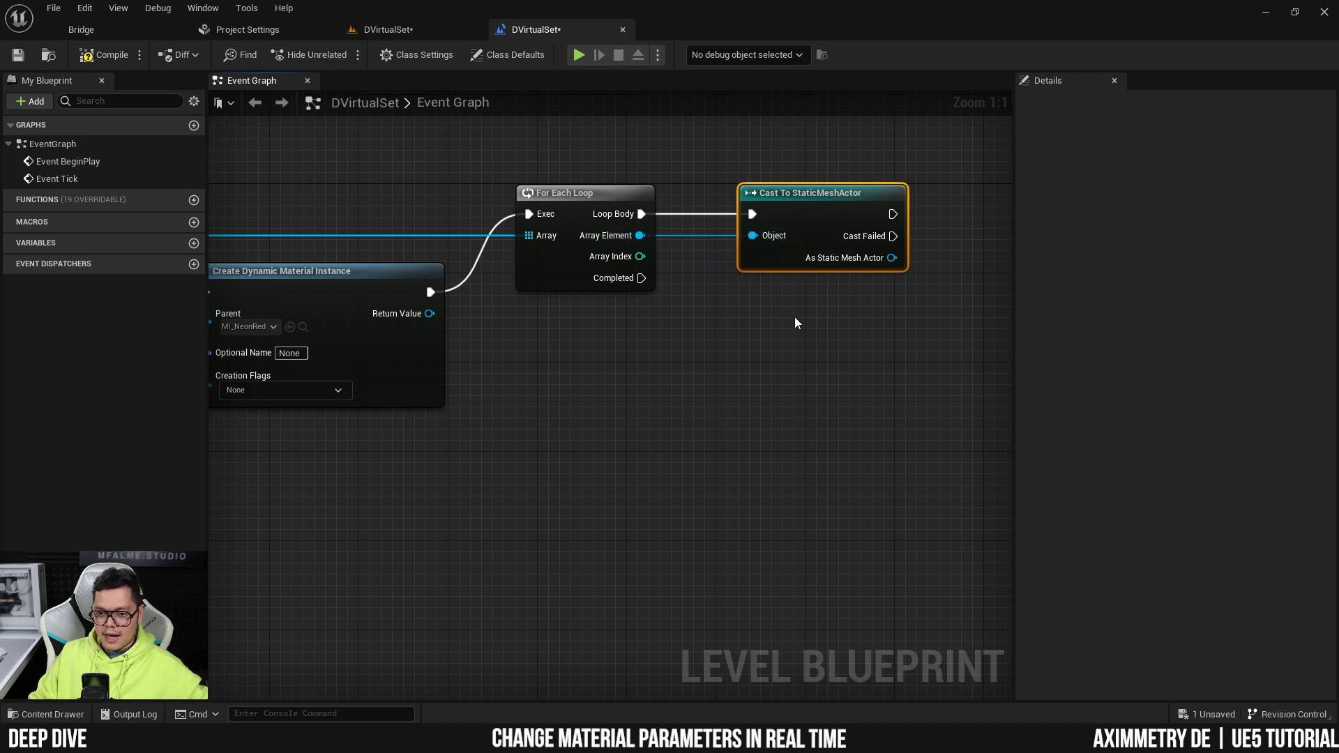
# Step: Add a Set Material (StaticMeshComponent) node executed after the Cast To StaticMeshActor node
pyautogui.moveTo(793, 316); pyautogui.dragTo(610, 302, button='right')
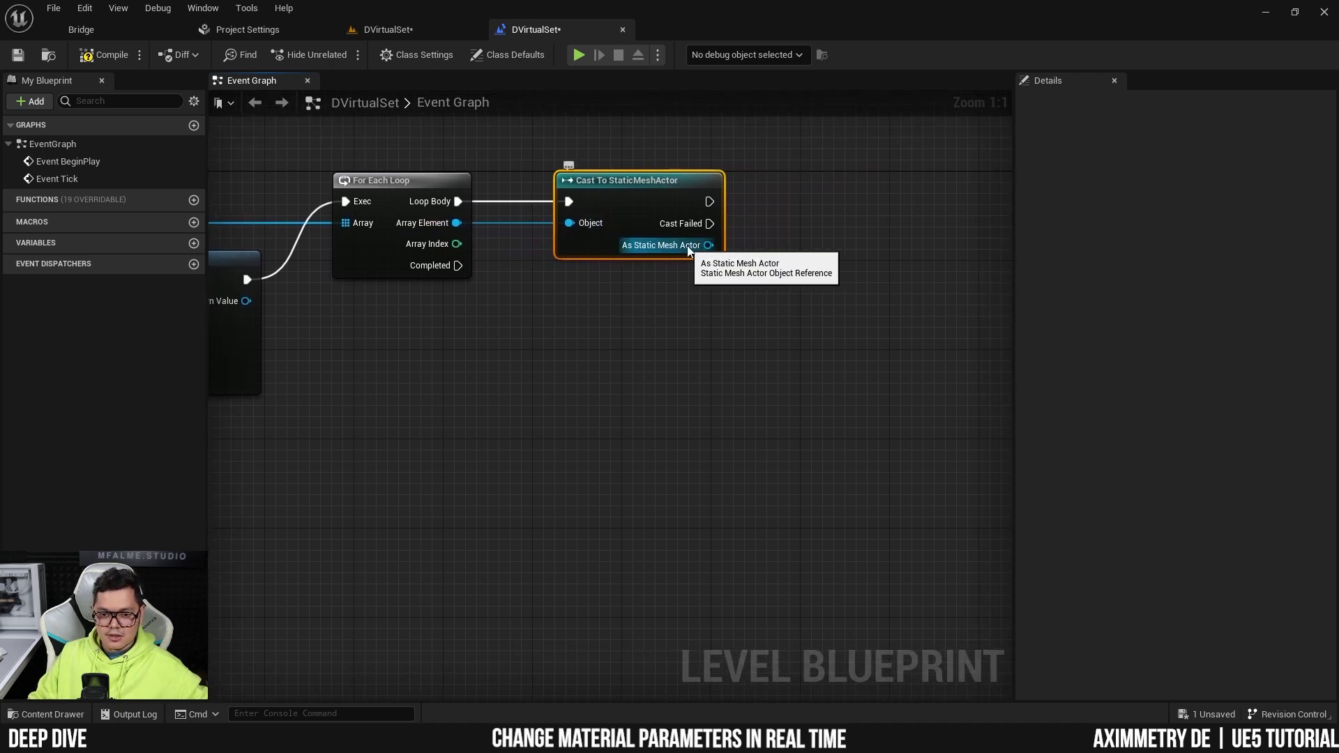
pyautogui.moveTo(693, 293); pyautogui.dragTo(573, 315, button='right')
pyautogui.moveTo(570, 213); pyautogui.dragTo(733, 217)
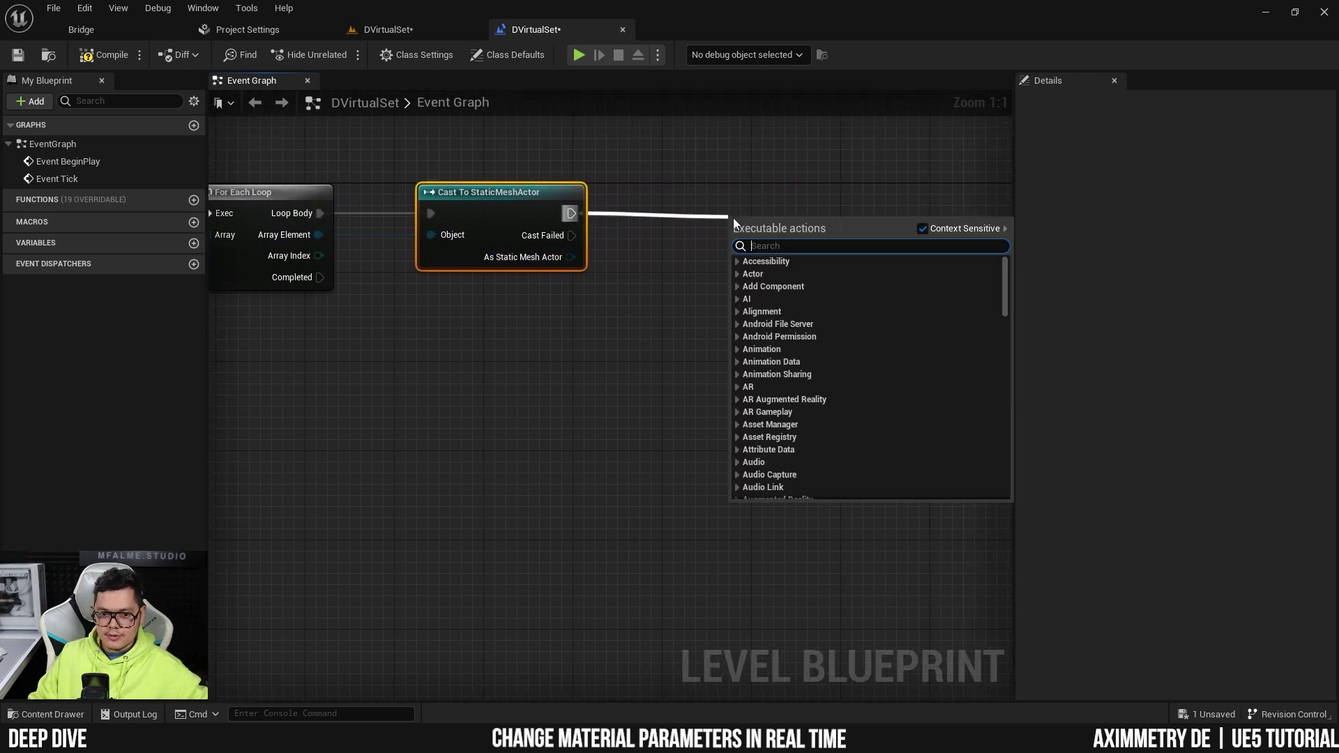
pyautogui.write('set materi')
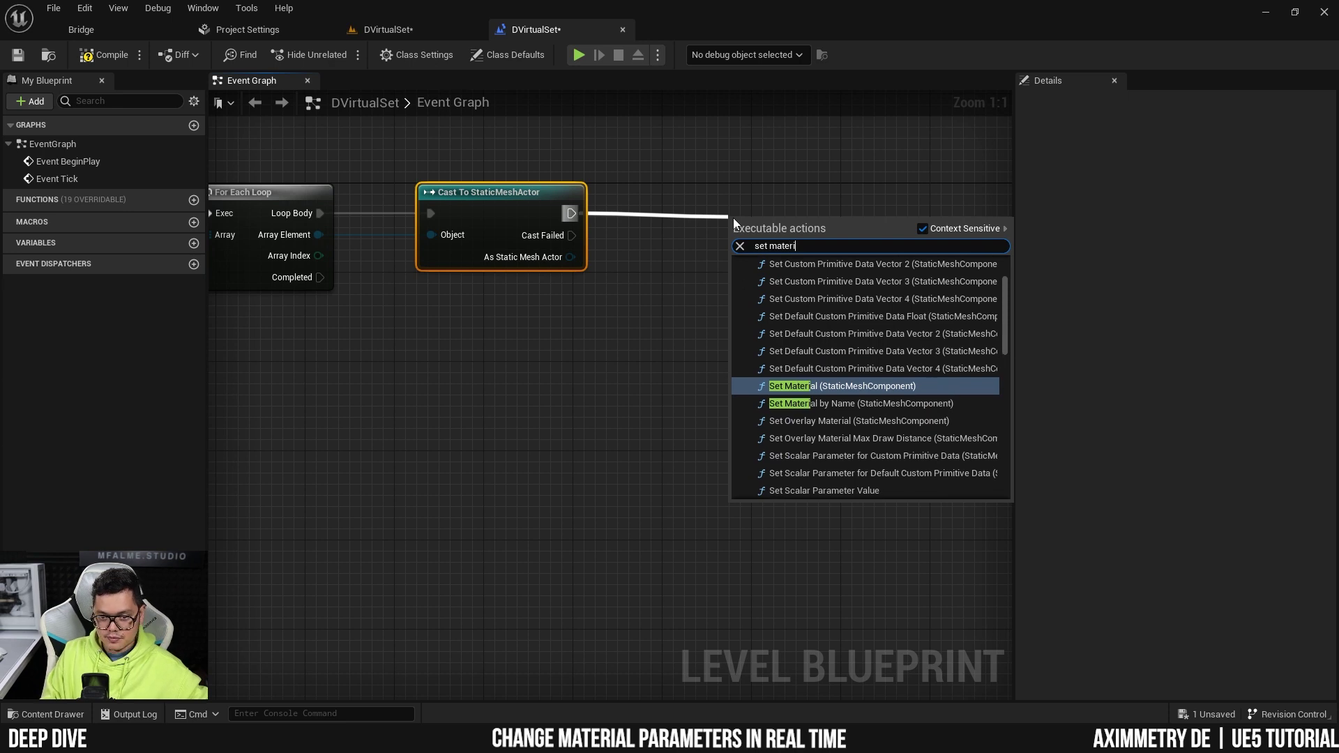
pyautogui.click(849, 383)
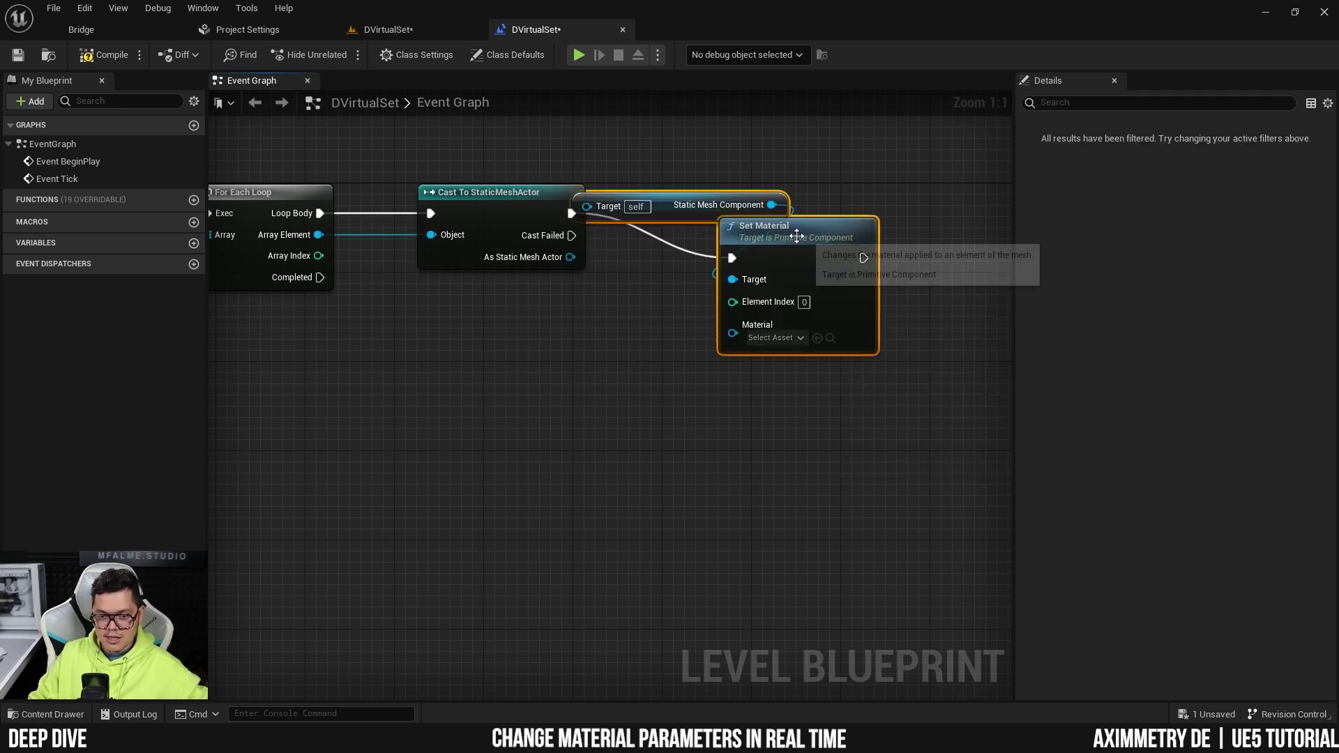
# Step: Arrange the Set Material and Static Mesh Component nodes beside the cast and connect As Static Mesh Actor to the component's Target
pyautogui.moveTo(767, 234); pyautogui.dragTo(802, 300)
pyautogui.moveTo(704, 268); pyautogui.dragTo(481, 357)
pyautogui.moveTo(713, 218); pyautogui.dragTo(562, 239, button='right')
pyautogui.click(743, 222)
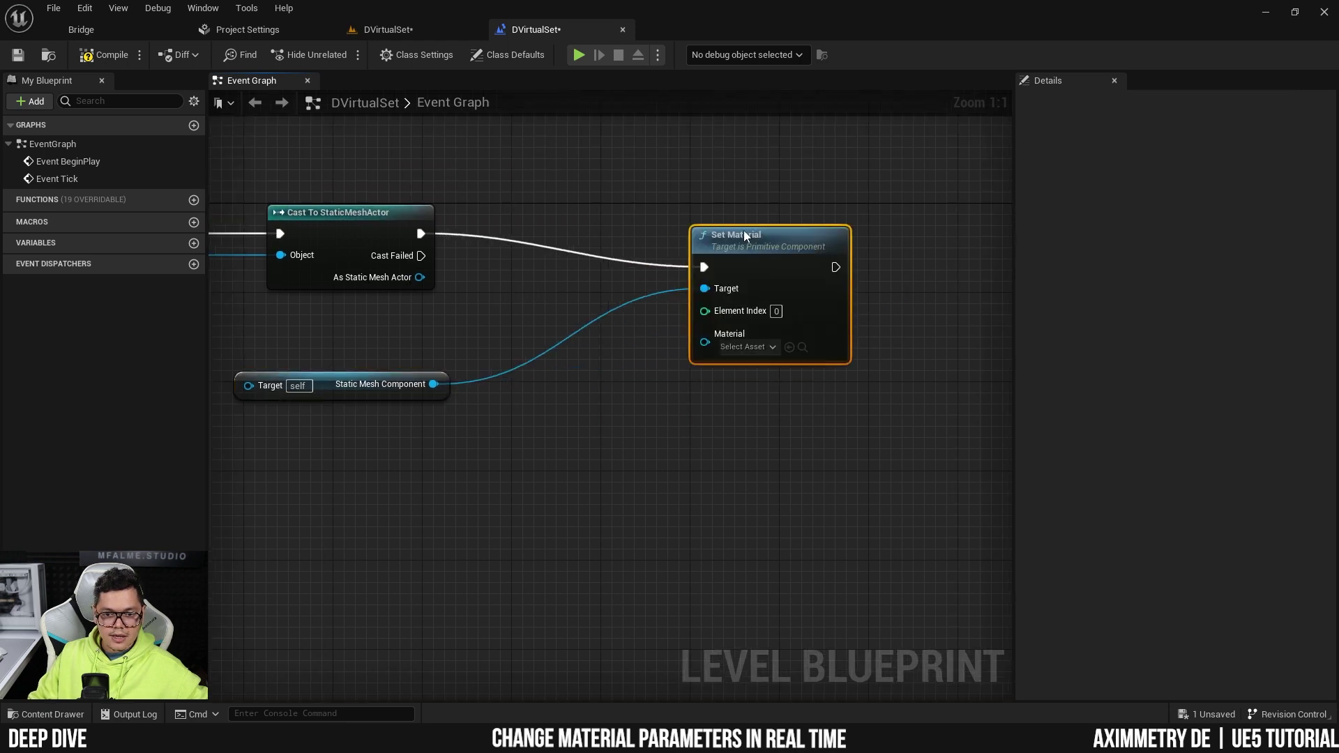
pyautogui.moveTo(785, 216); pyautogui.dragTo(862, 216)
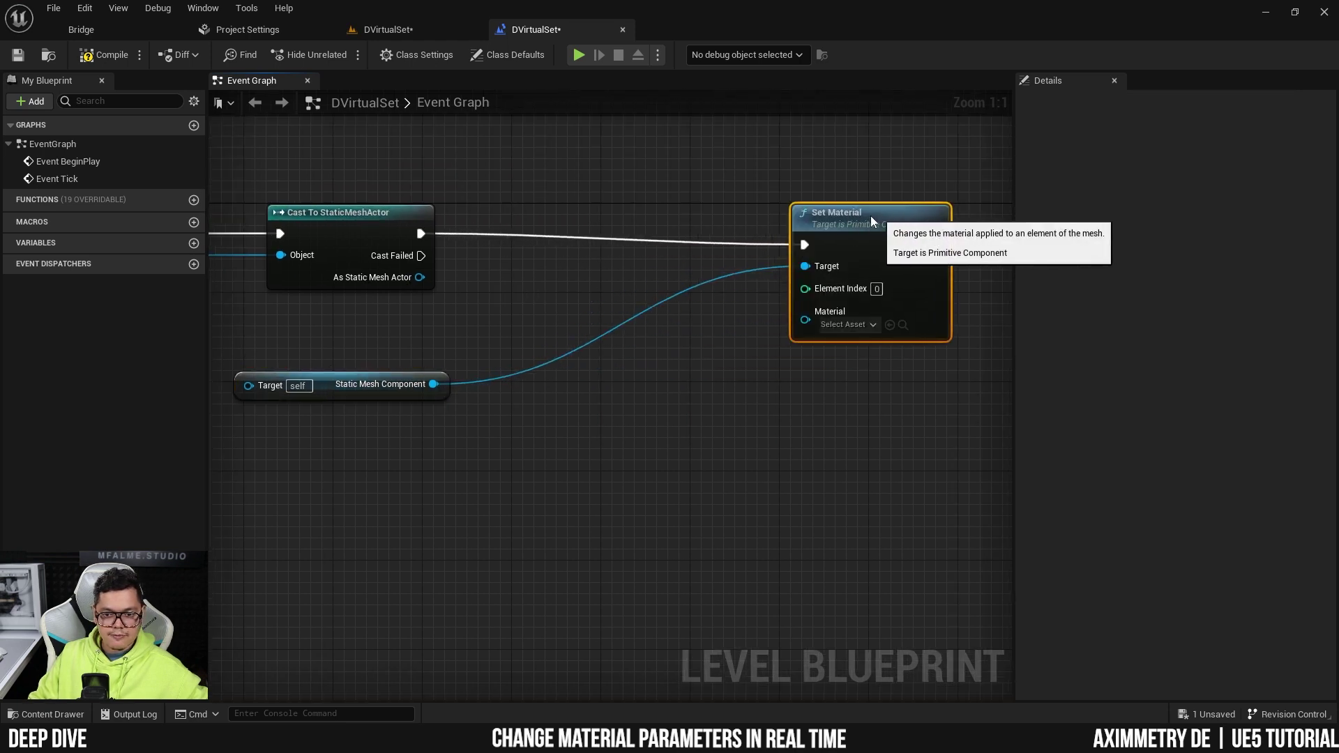
pyautogui.moveTo(327, 382); pyautogui.dragTo(570, 269)
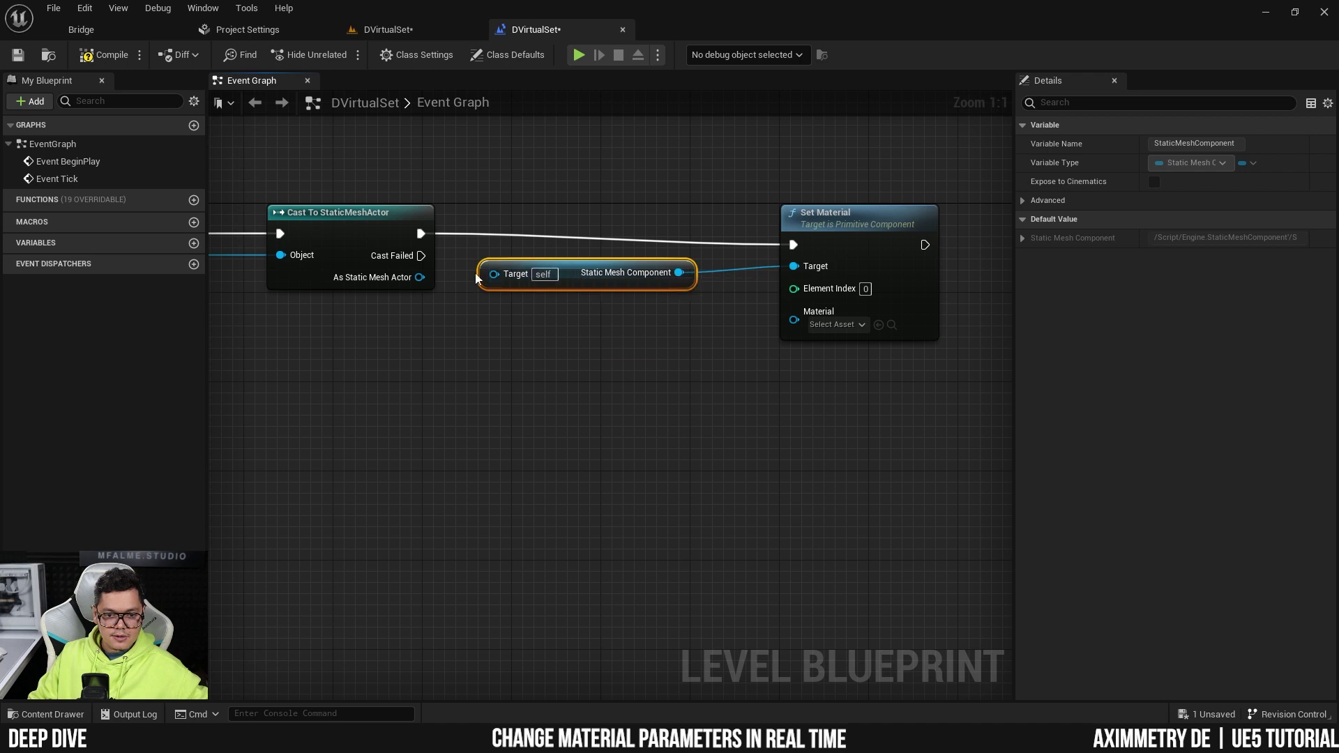
pyautogui.moveTo(419, 277); pyautogui.dragTo(499, 273)
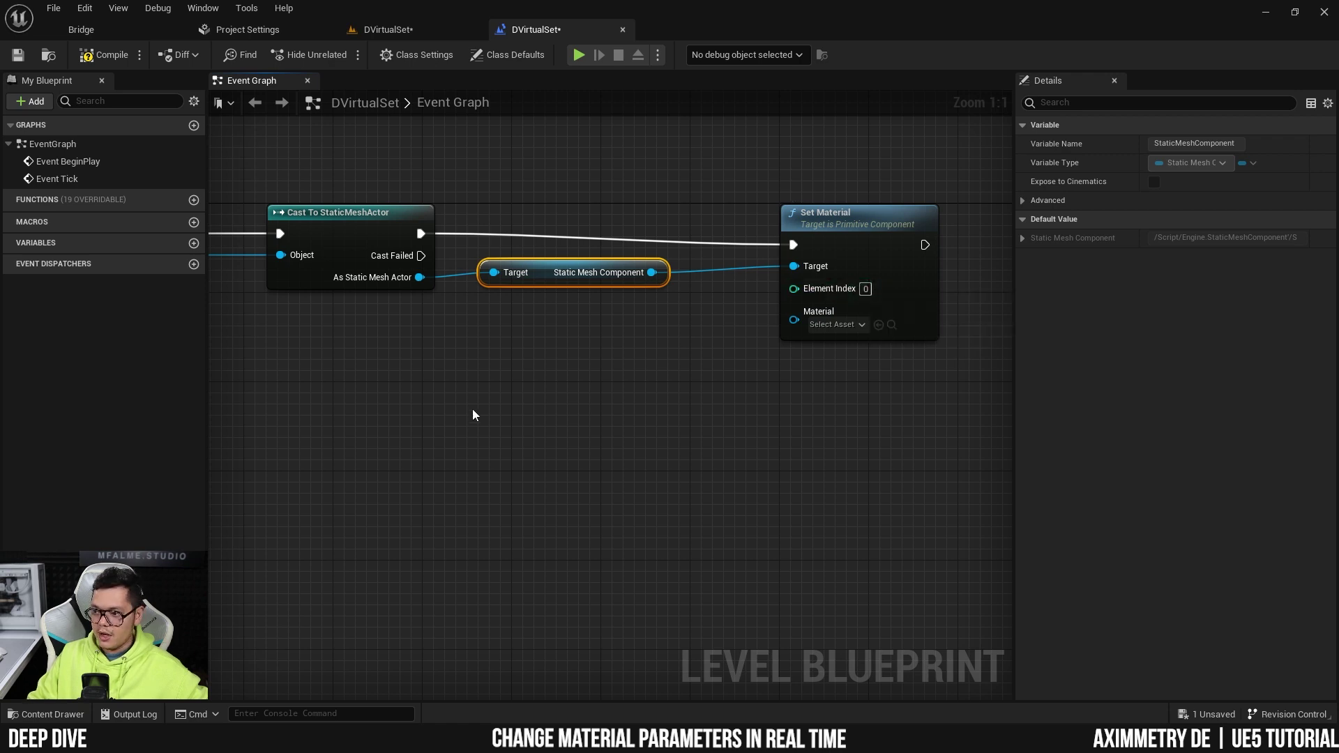
# Step: Connect the Return Value of Create Dynamic Material Instance to the Material input of Set Material
pyautogui.scroll(-1, 471, 411)
pyautogui.moveTo(454, 412); pyautogui.dragTo(696, 371, button='right')
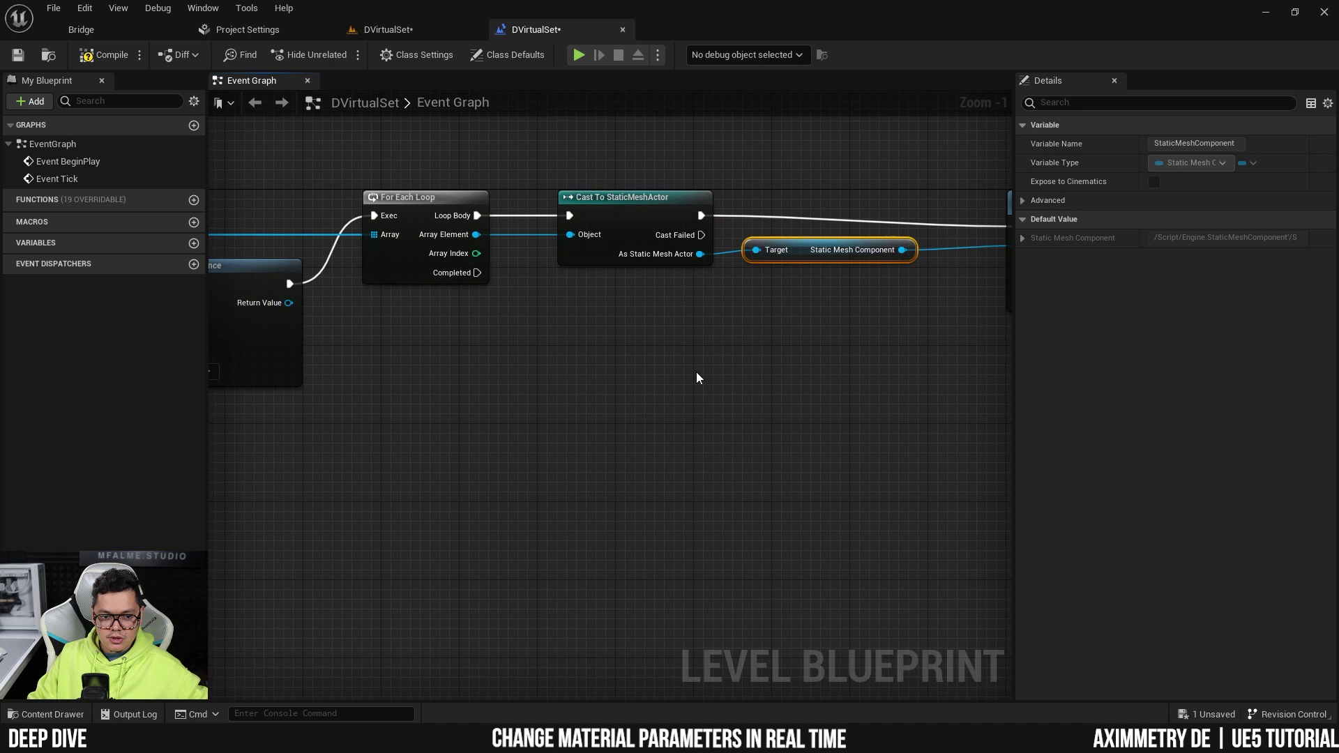
pyautogui.moveTo(286, 305); pyautogui.dragTo(743, 294)
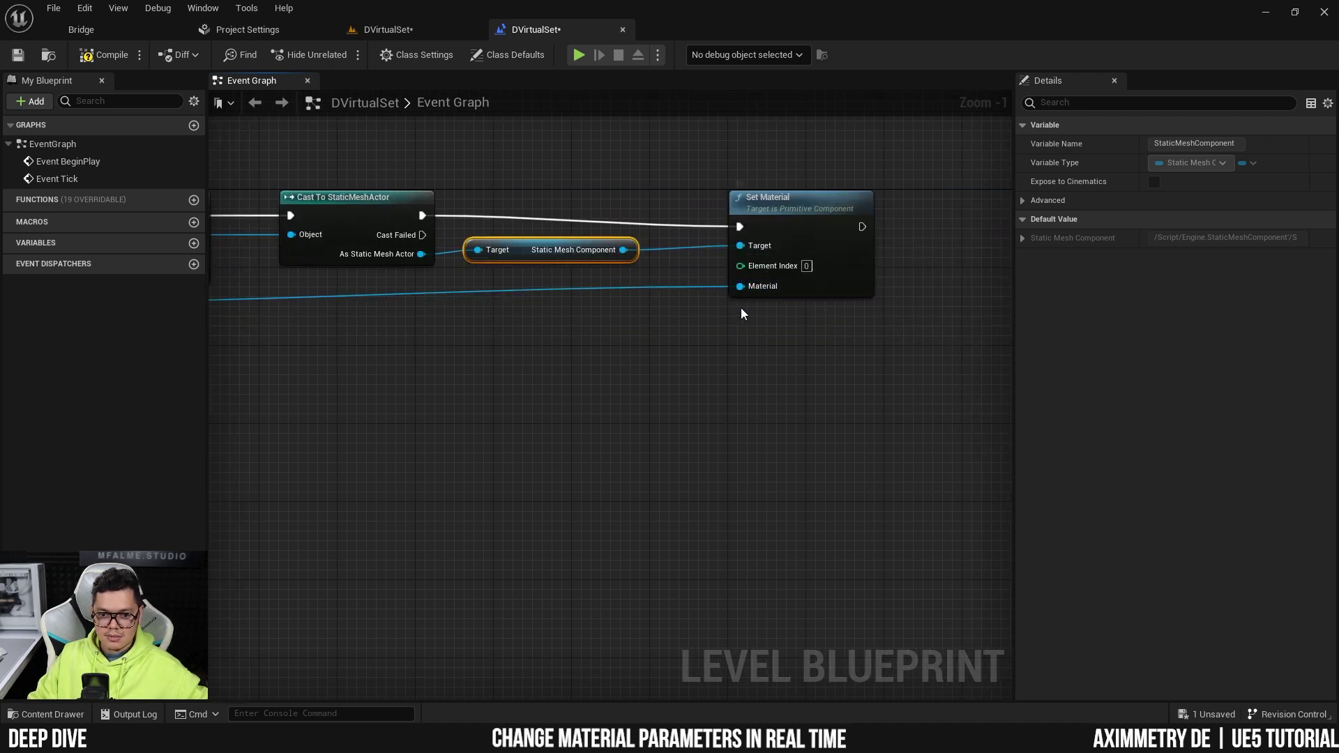
# Step: Review the node chain from Event BeginPlay through the loop and cast to Set Material
pyautogui.scroll(-1, 488, 384)
pyautogui.moveTo(442, 379); pyautogui.dragTo(944, 396, button='right')
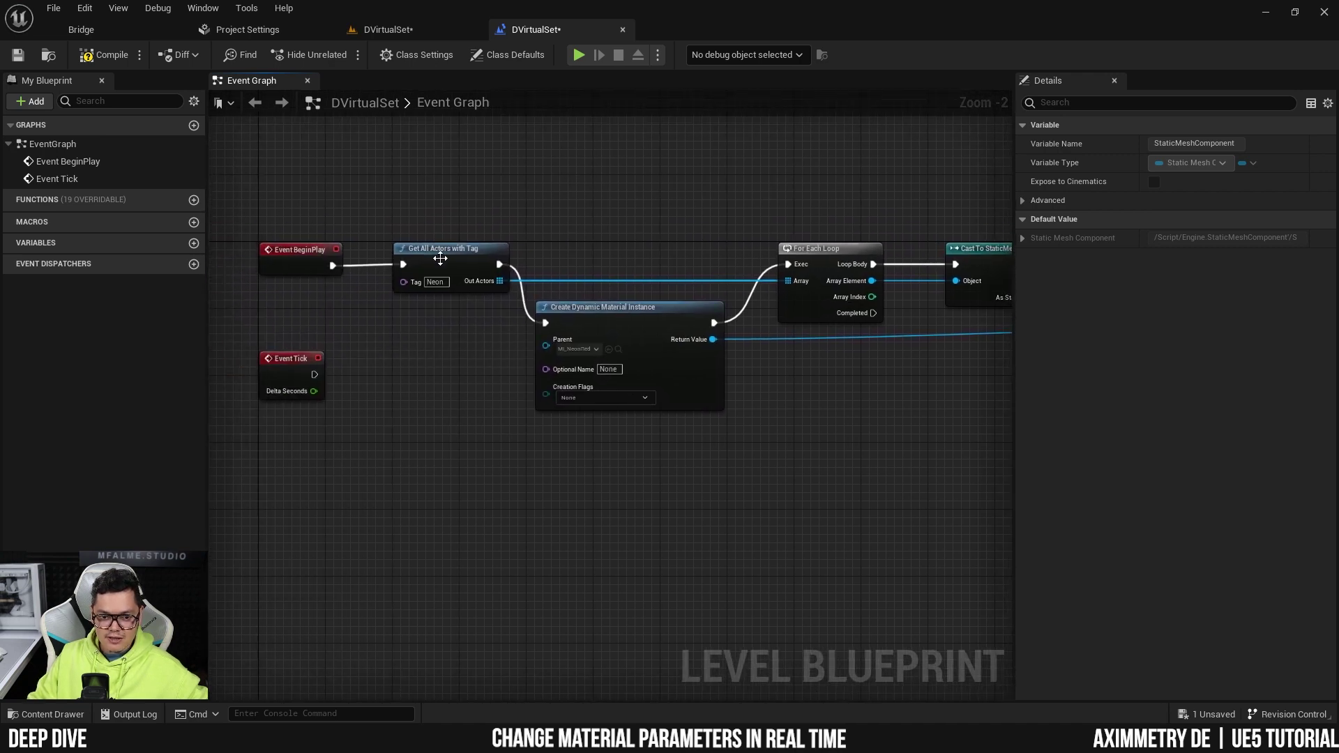
pyautogui.moveTo(582, 219); pyautogui.dragTo(462, 213, button='right')
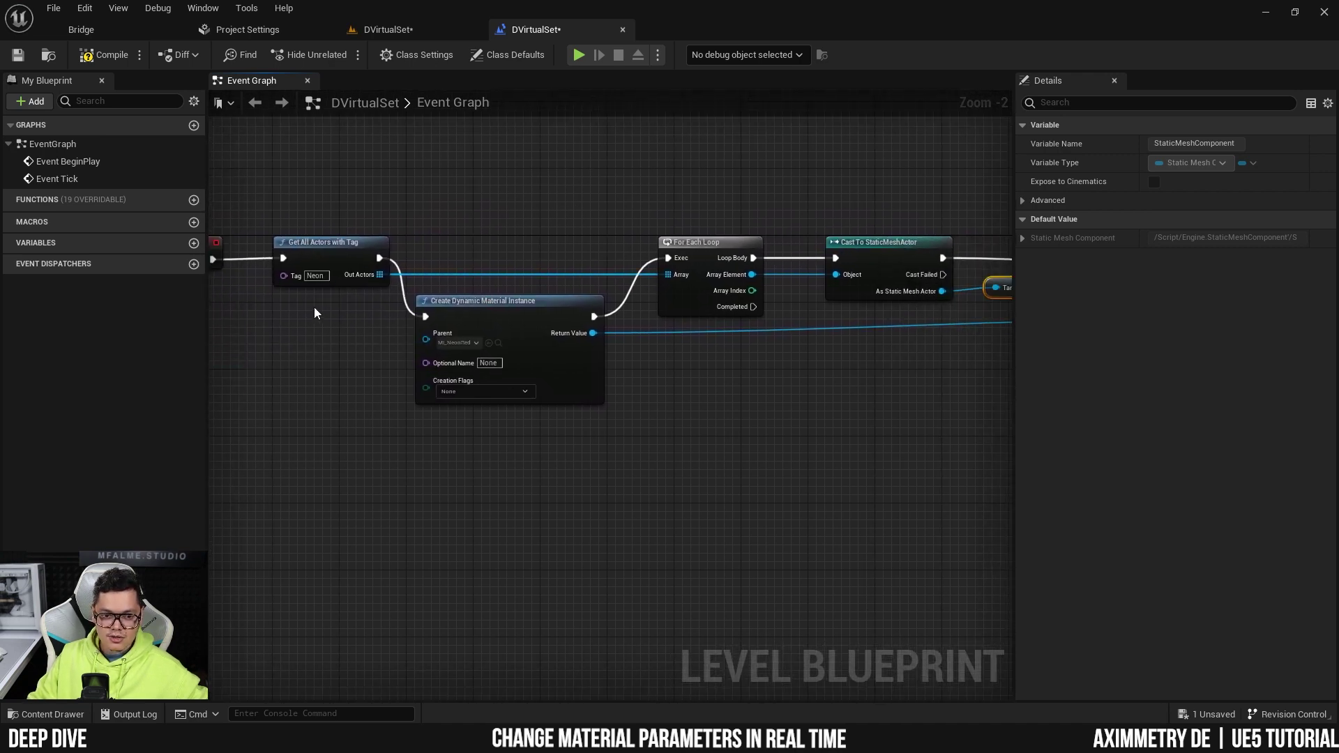
pyautogui.moveTo(413, 299); pyautogui.dragTo(341, 286, button='right')
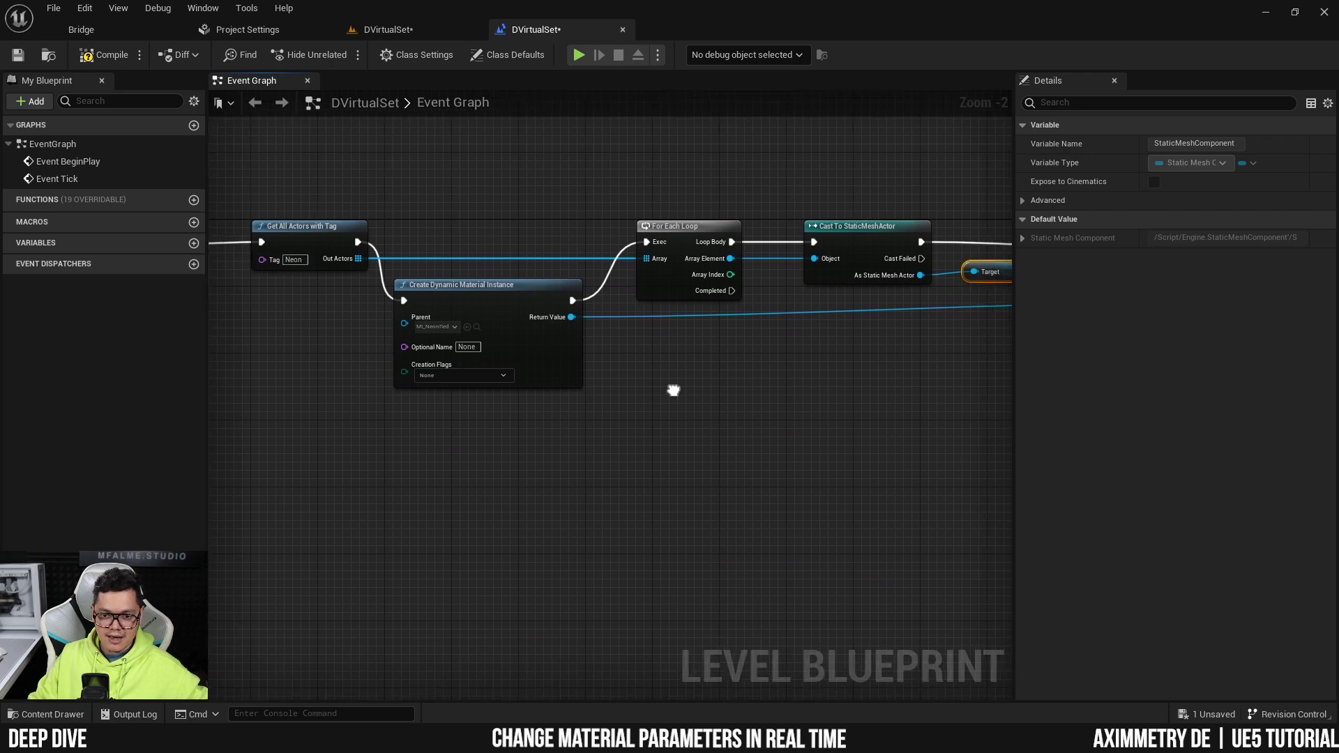
pyautogui.moveTo(885, 251); pyautogui.dragTo(805, 242, button='right')
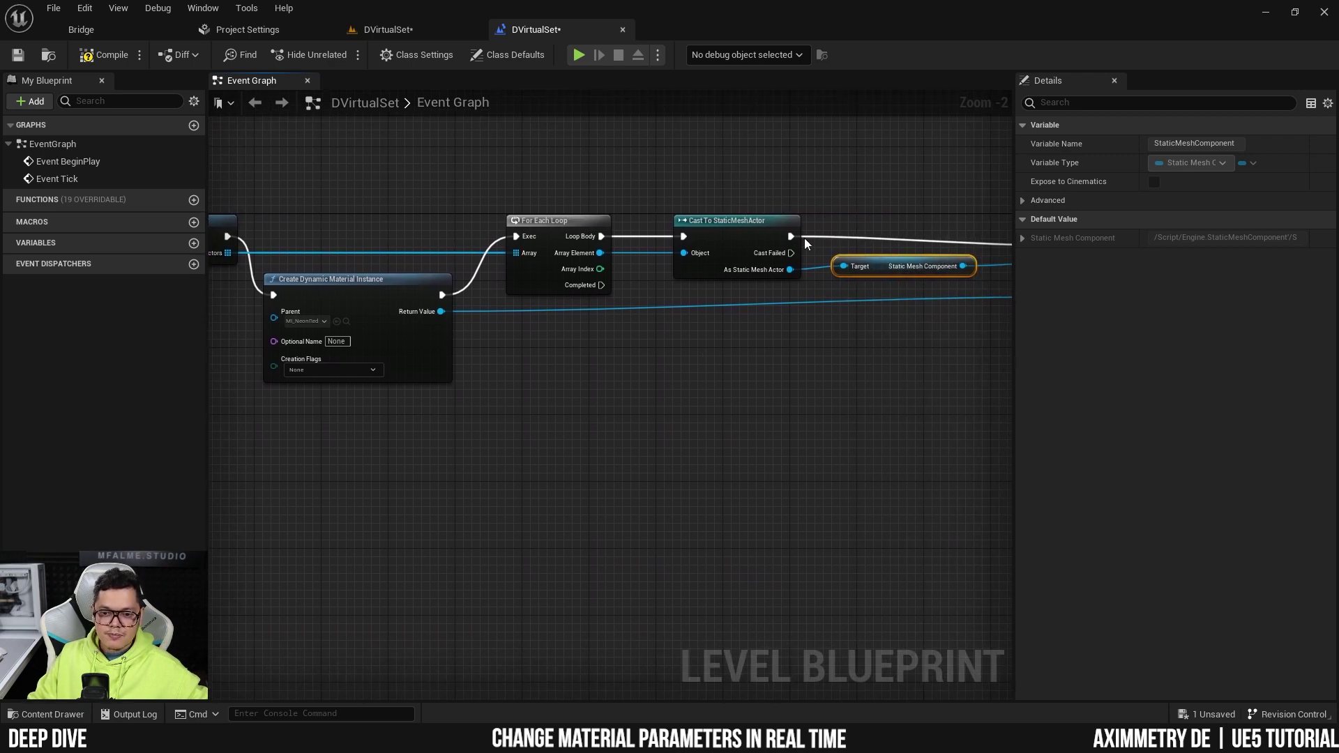
pyautogui.moveTo(845, 356); pyautogui.dragTo(782, 344, button='right')
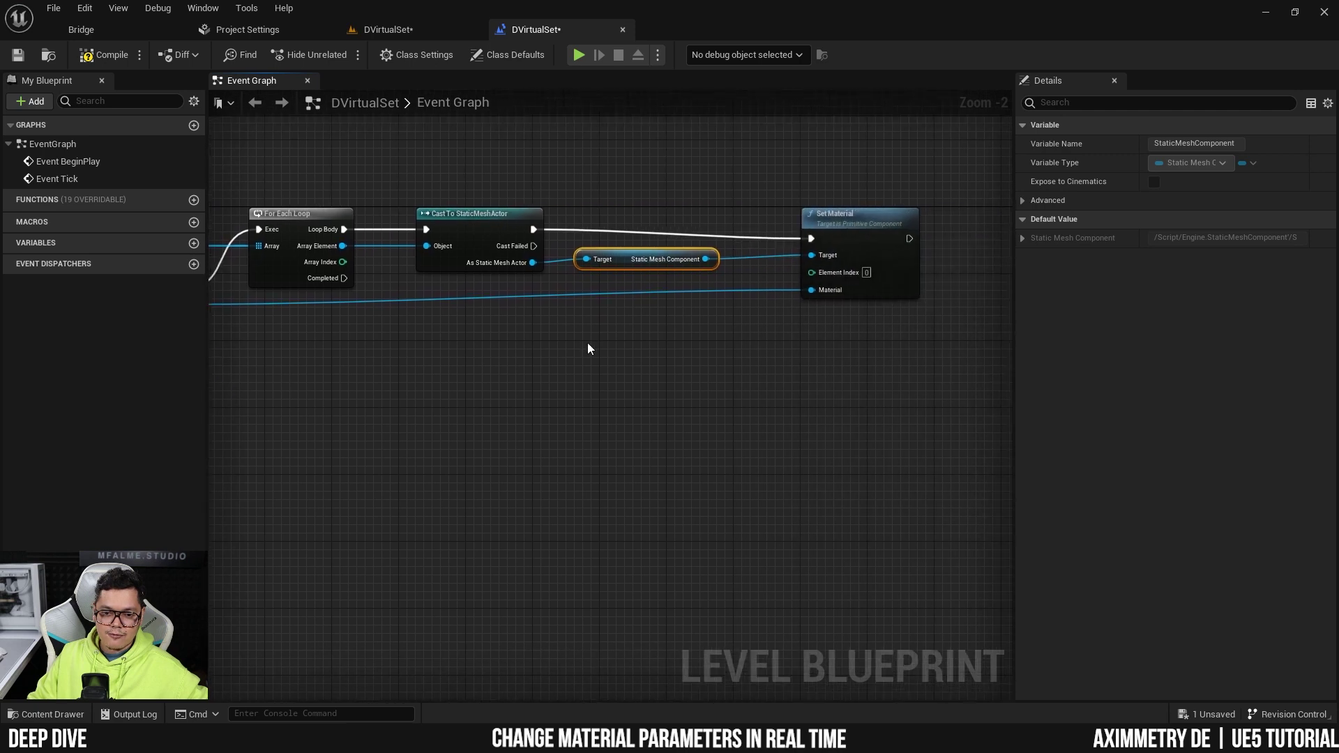
pyautogui.moveTo(654, 345); pyautogui.dragTo(622, 351, button='right')
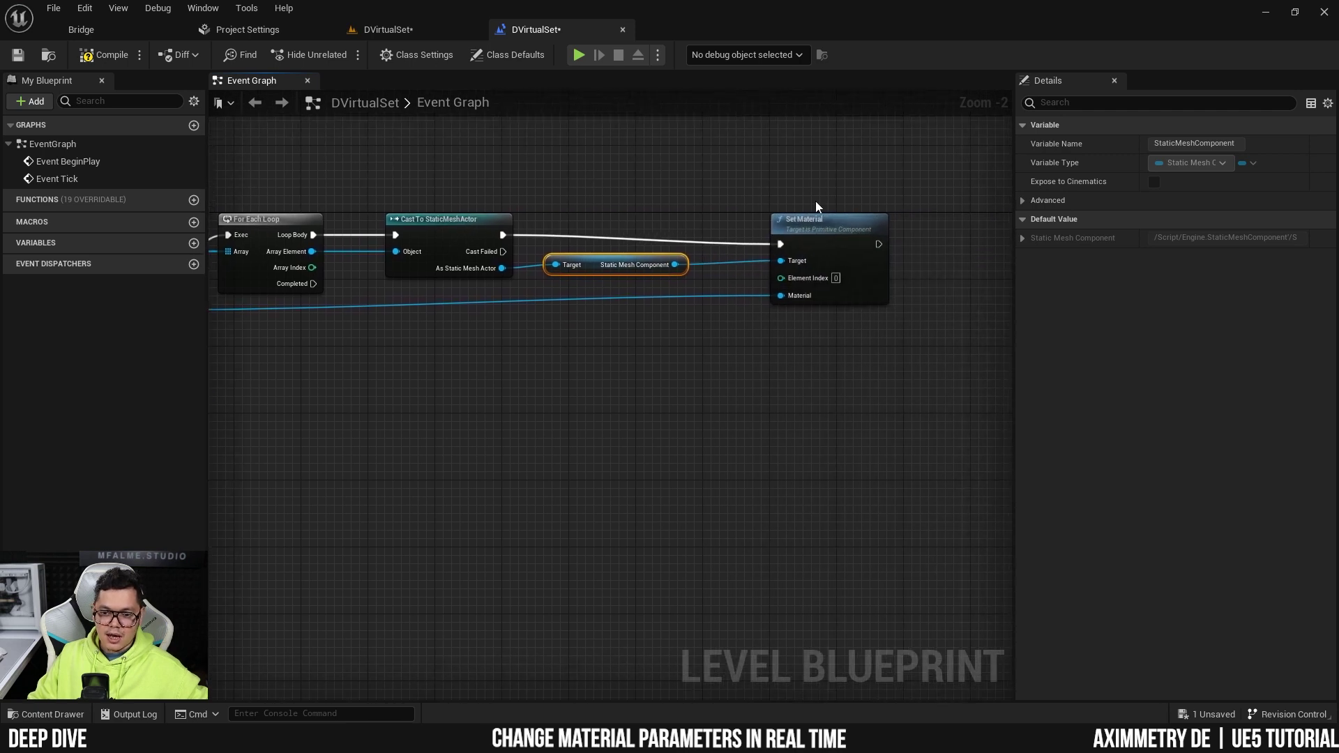
pyautogui.moveTo(593, 344); pyautogui.dragTo(669, 290, button='right')
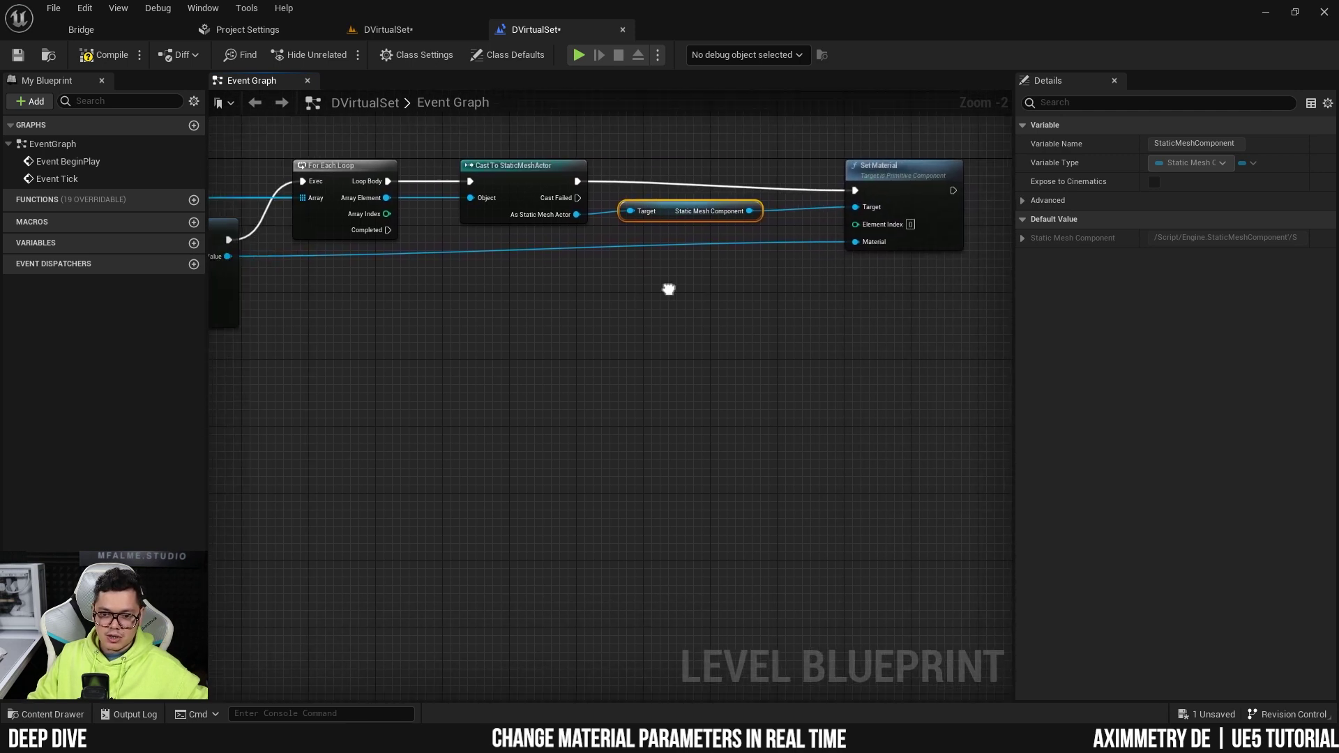
# Step: Move the Event Tick node further down, clear of the BeginPlay node chain
pyautogui.moveTo(493, 291); pyautogui.dragTo(773, 300, button='right')
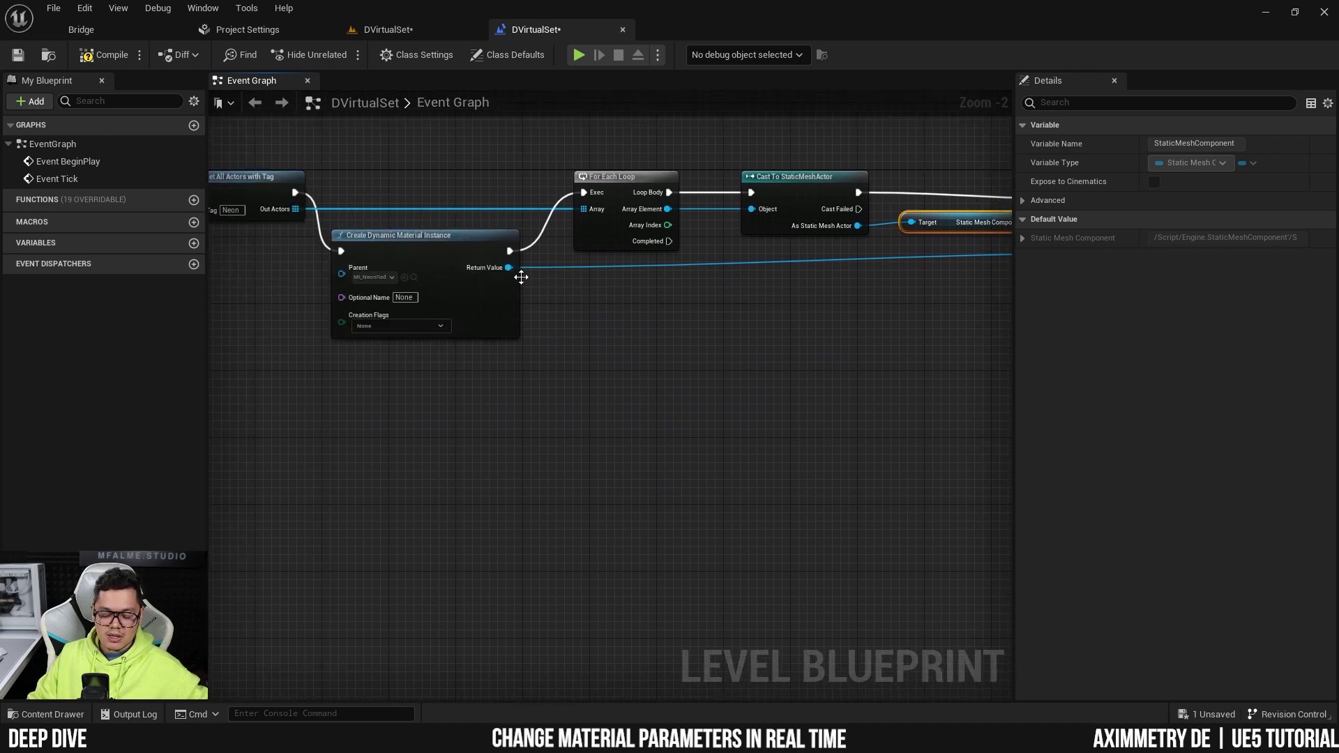
pyautogui.moveTo(574, 322); pyautogui.dragTo(841, 301, button='right')
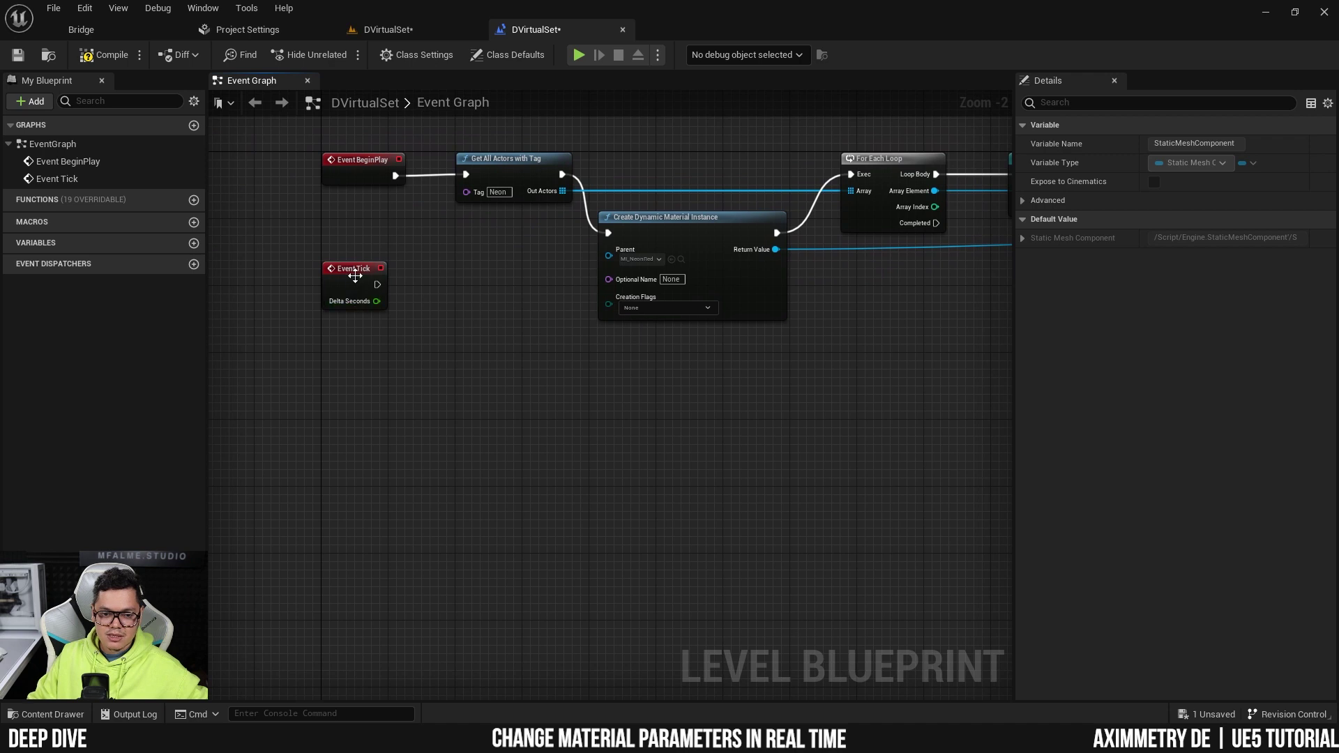
pyautogui.moveTo(355, 276); pyautogui.dragTo(353, 436)
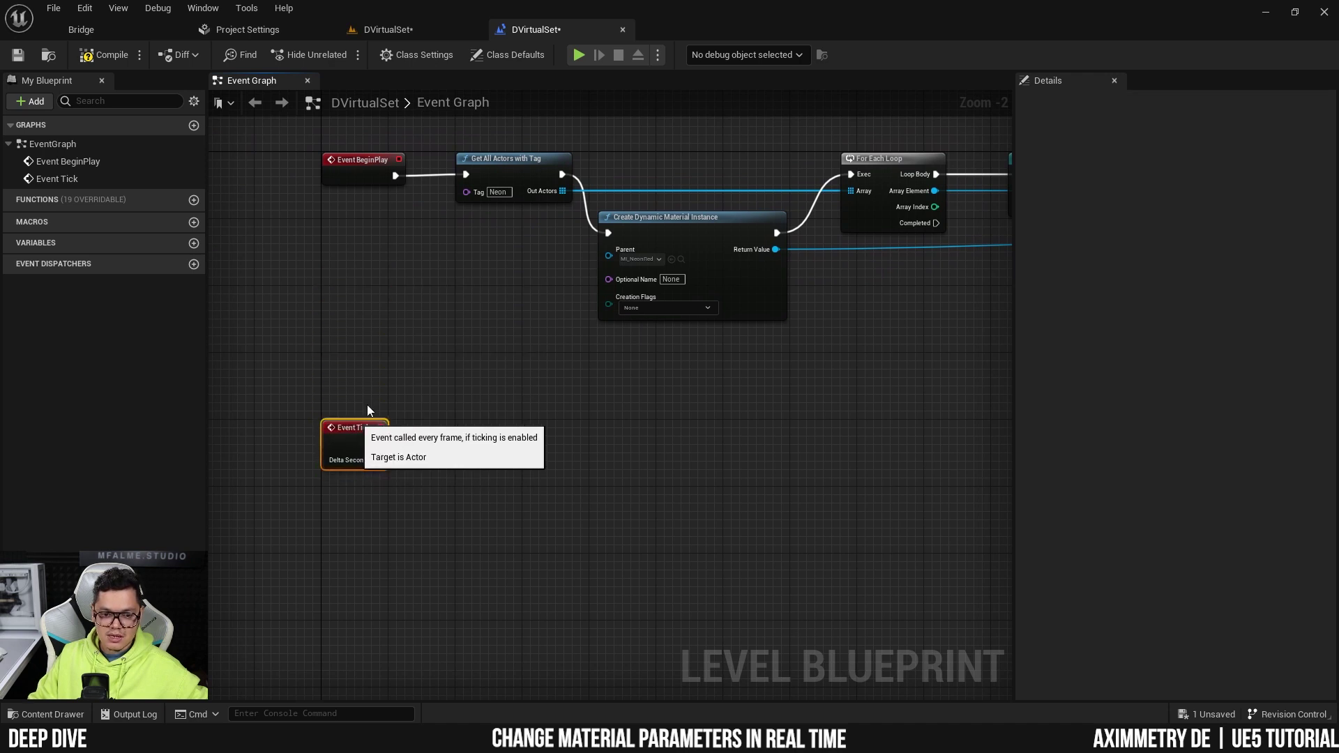
pyautogui.moveTo(368, 410); pyautogui.dragTo(268, 470, button='right')
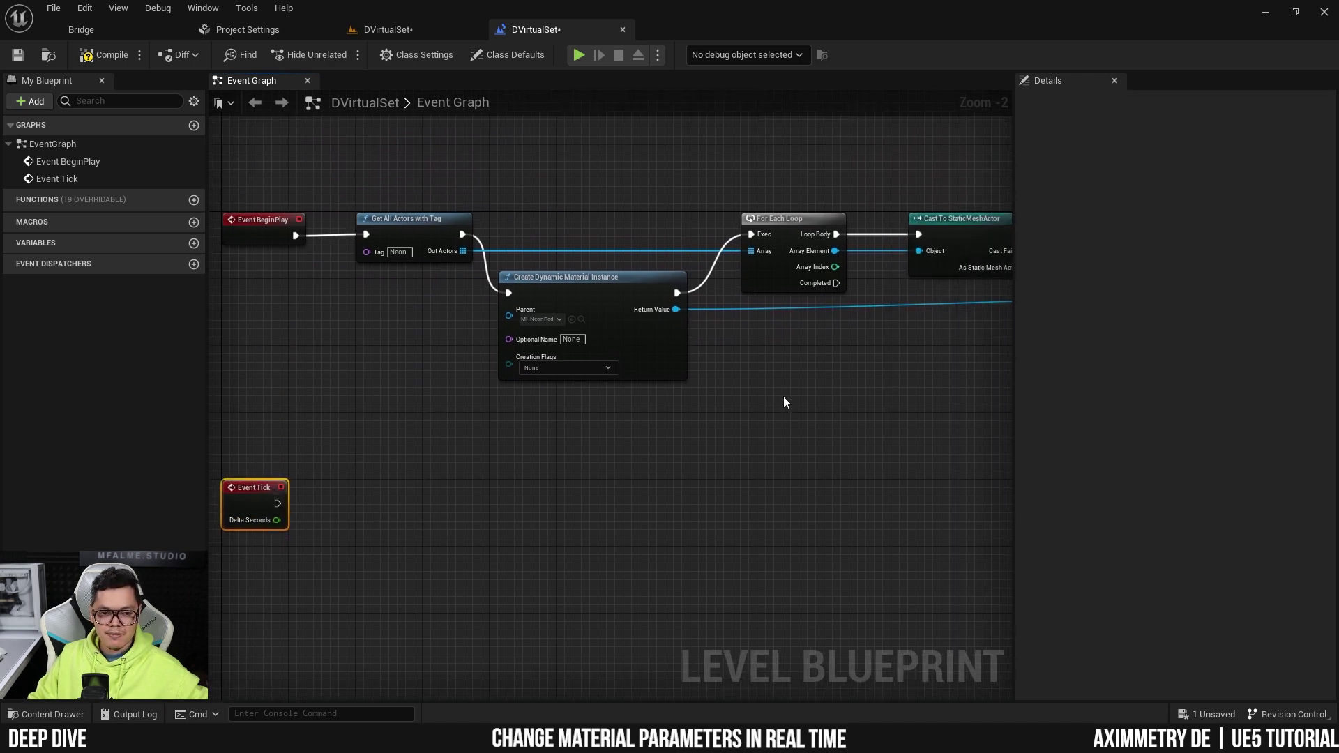
pyautogui.moveTo(784, 396); pyautogui.dragTo(817, 355, button='right')
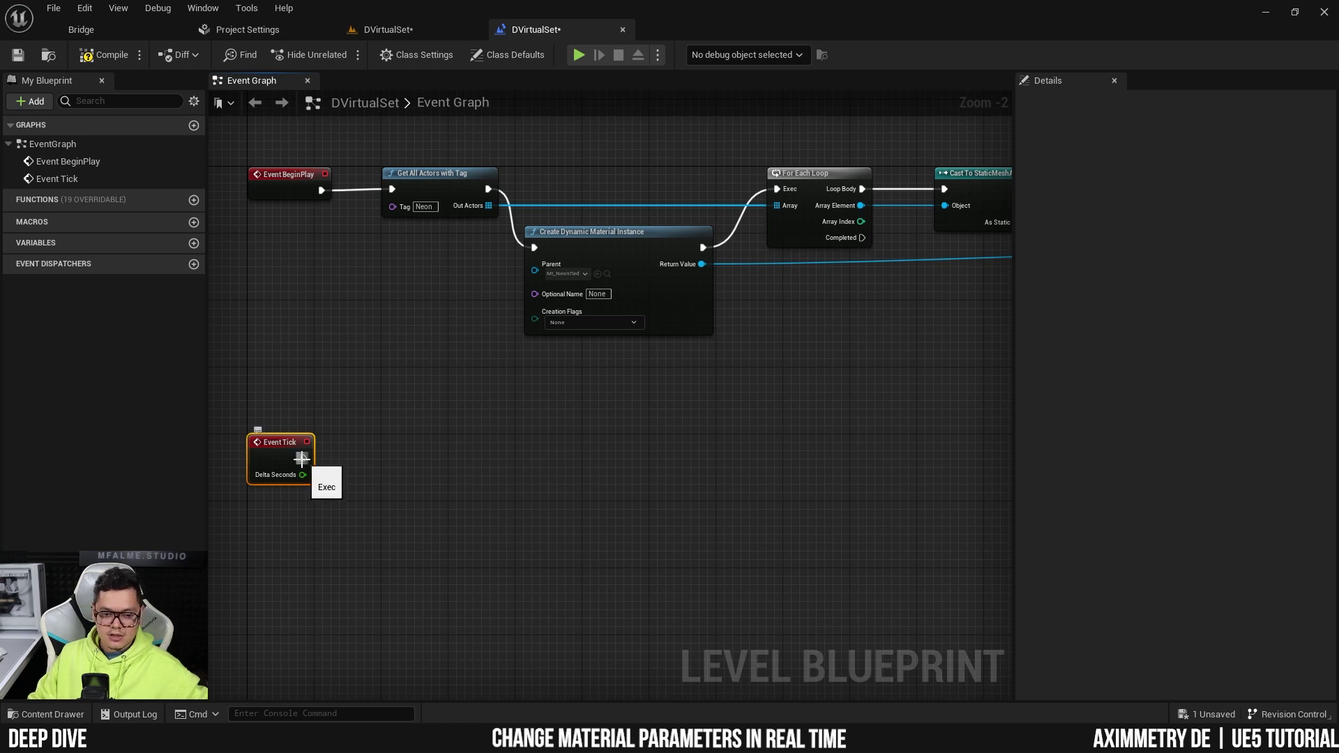
pyautogui.moveTo(302, 459); pyautogui.dragTo(605, 446)
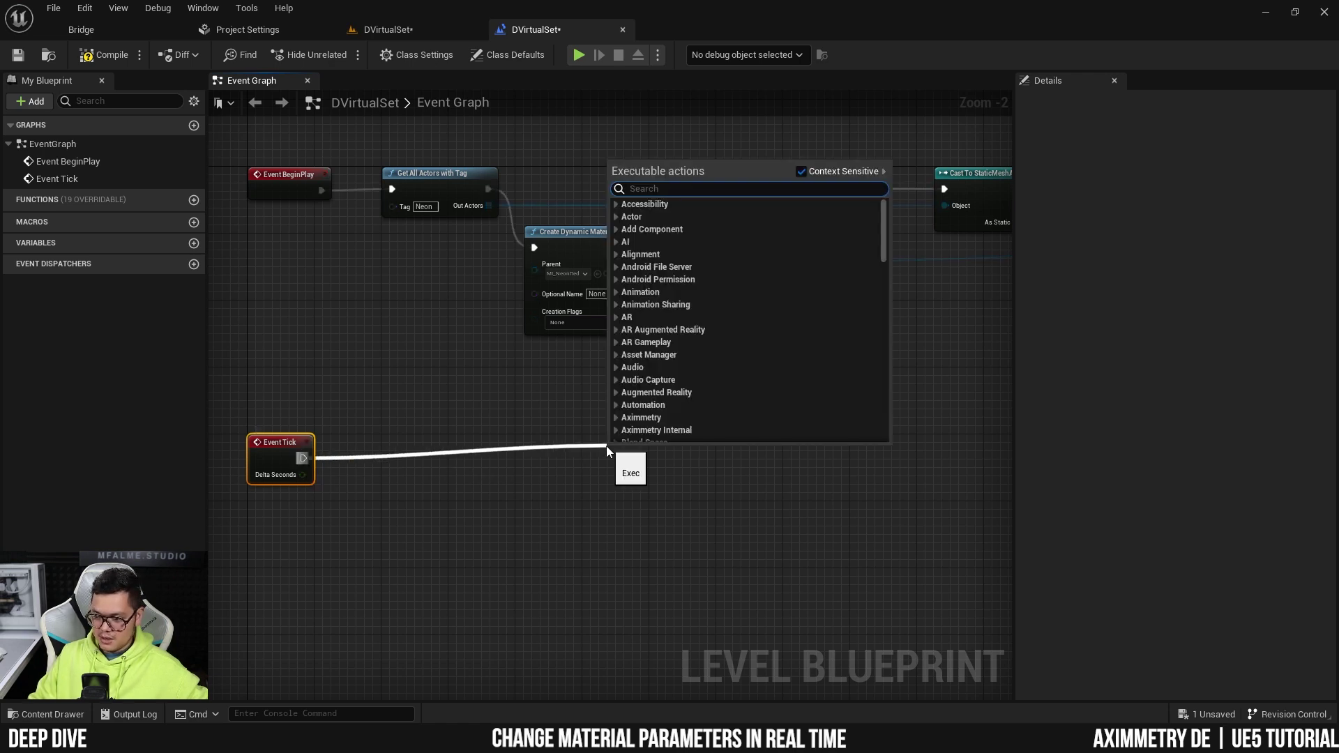
pyautogui.click(533, 528)
# Step: Add a Set Vector Parameter Value node targeting Create Dynamic Material Instance's Return Value and place it beneath the BeginPlay chain
pyautogui.moveTo(713, 450); pyautogui.dragTo(688, 453, button='right')
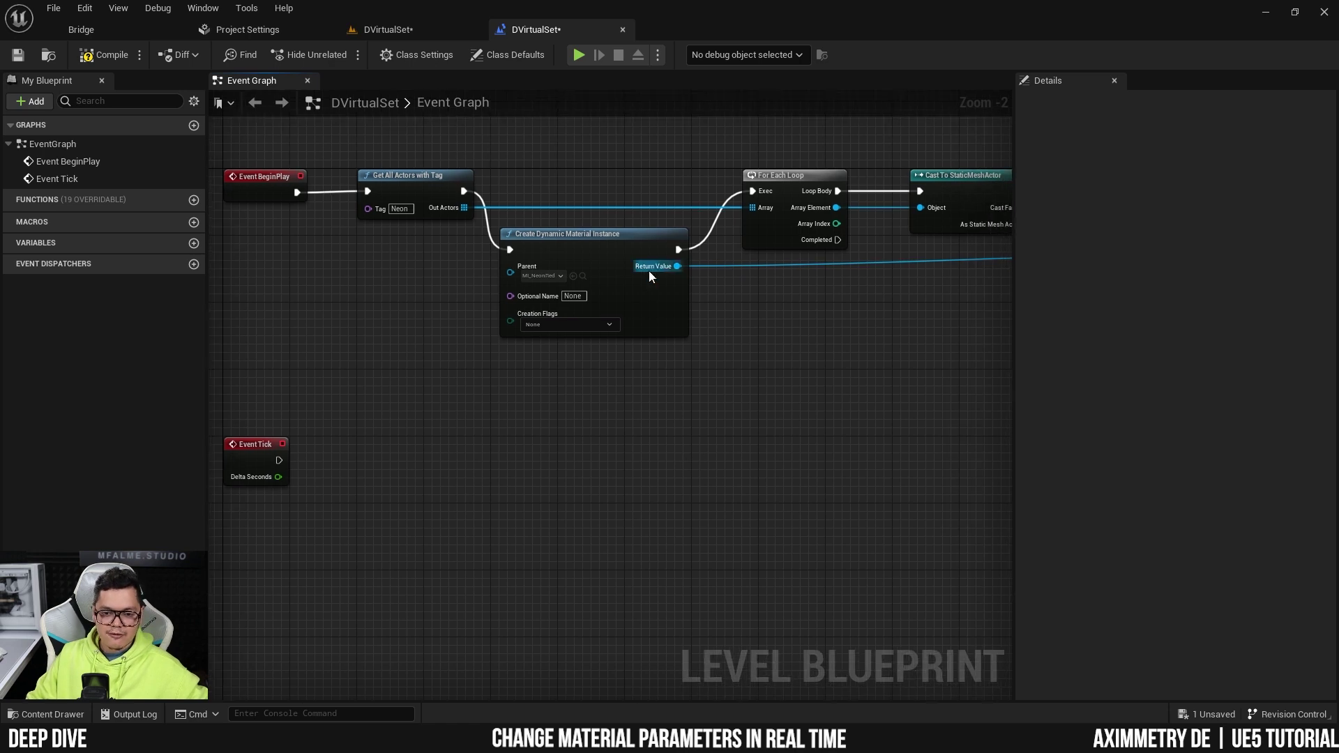
pyautogui.moveTo(679, 271); pyautogui.dragTo(735, 434)
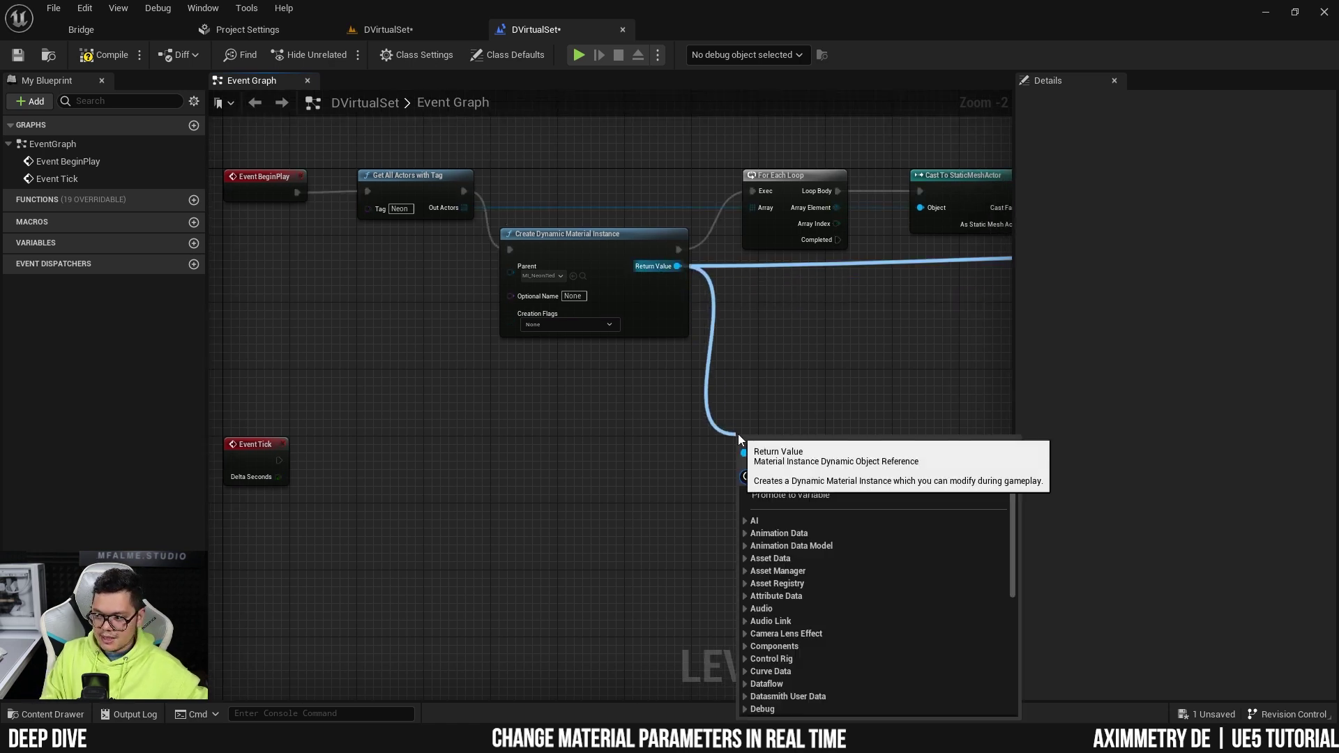
pyautogui.write('set vector')
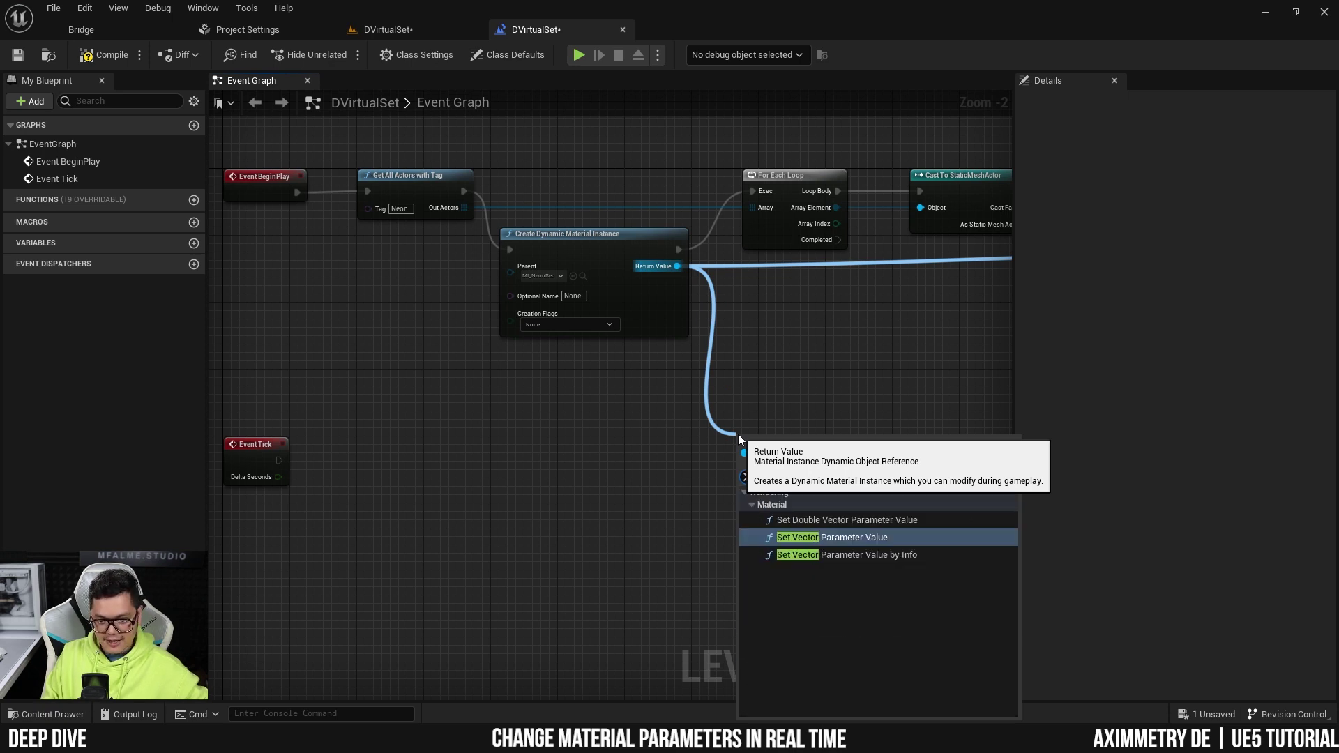
pyautogui.click(877, 539)
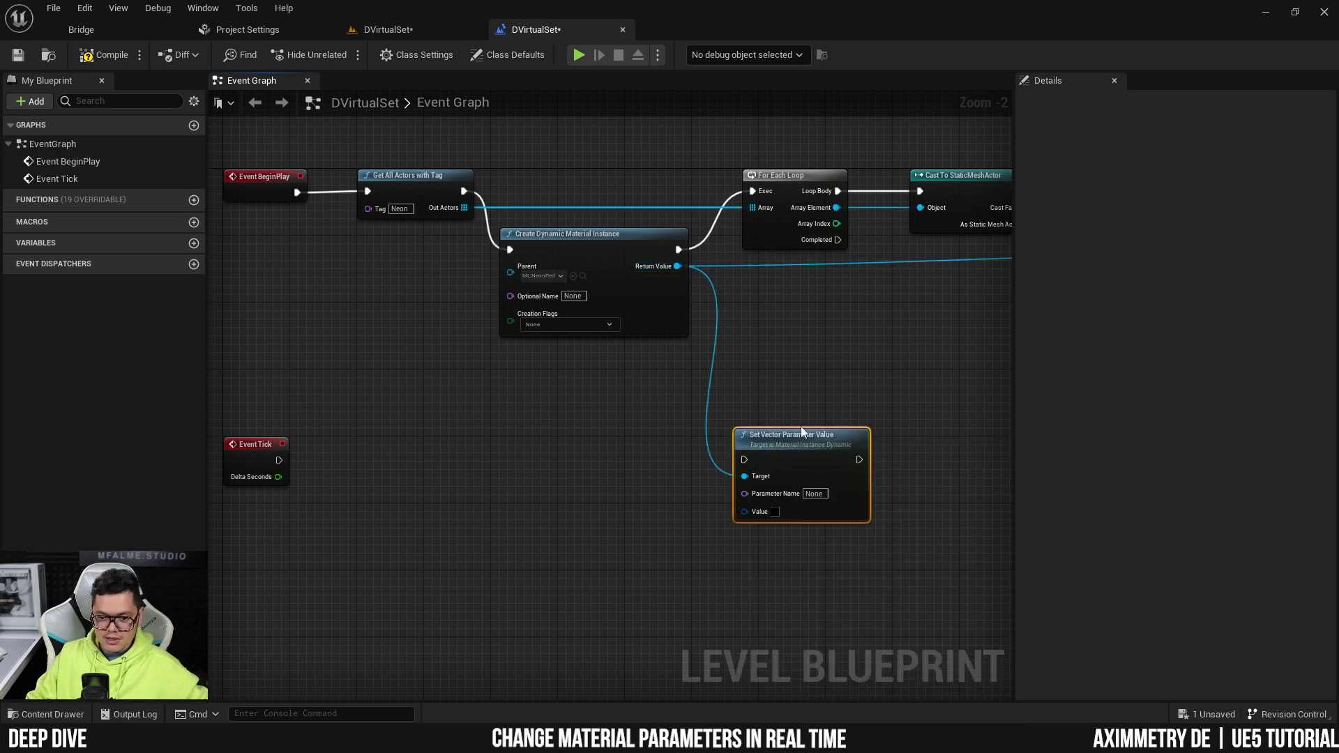
pyautogui.moveTo(797, 435); pyautogui.dragTo(789, 427)
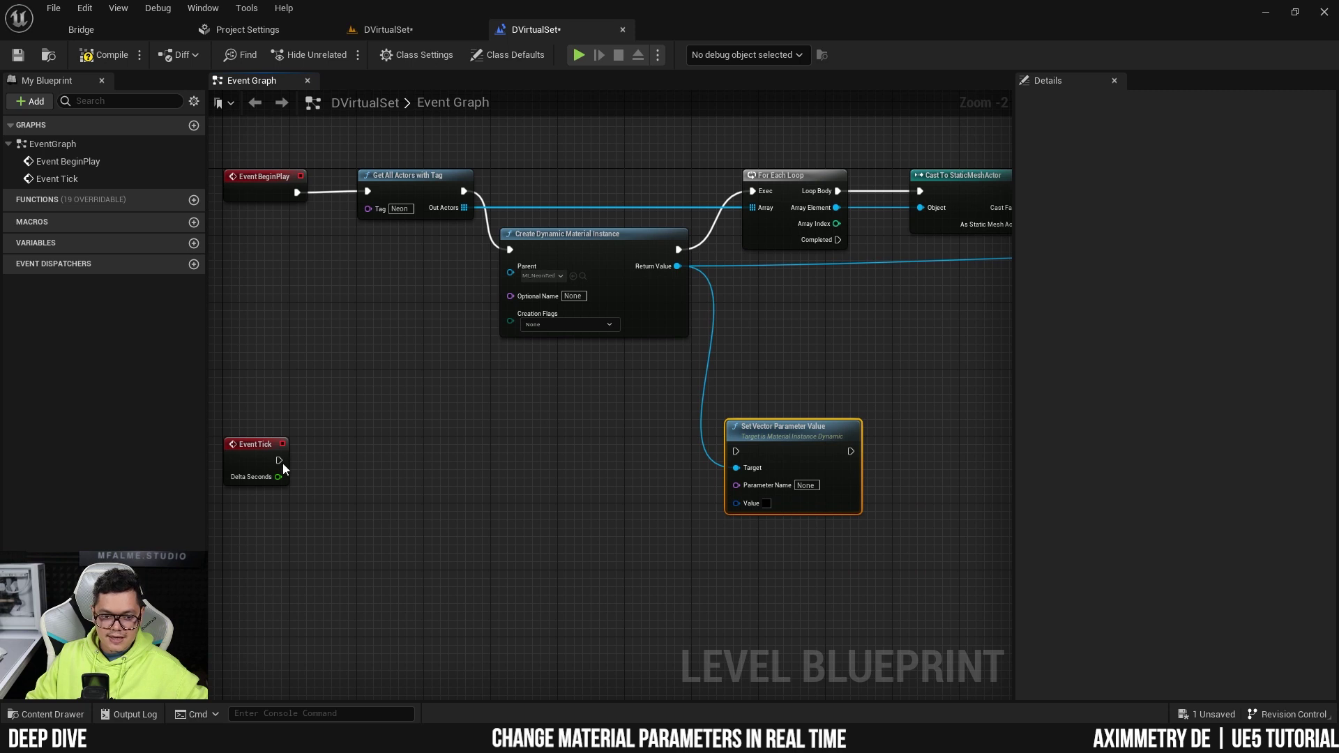
# Step: Connect Event Tick's execution output to Set Vector Parameter Value and arrange the two nodes closer together
pyautogui.moveTo(279, 460); pyautogui.dragTo(738, 451)
pyautogui.moveTo(274, 446); pyautogui.dragTo(606, 449)
pyautogui.moveTo(800, 397); pyautogui.dragTo(610, 397, button='right')
pyautogui.moveTo(569, 442); pyautogui.dragTo(586, 451)
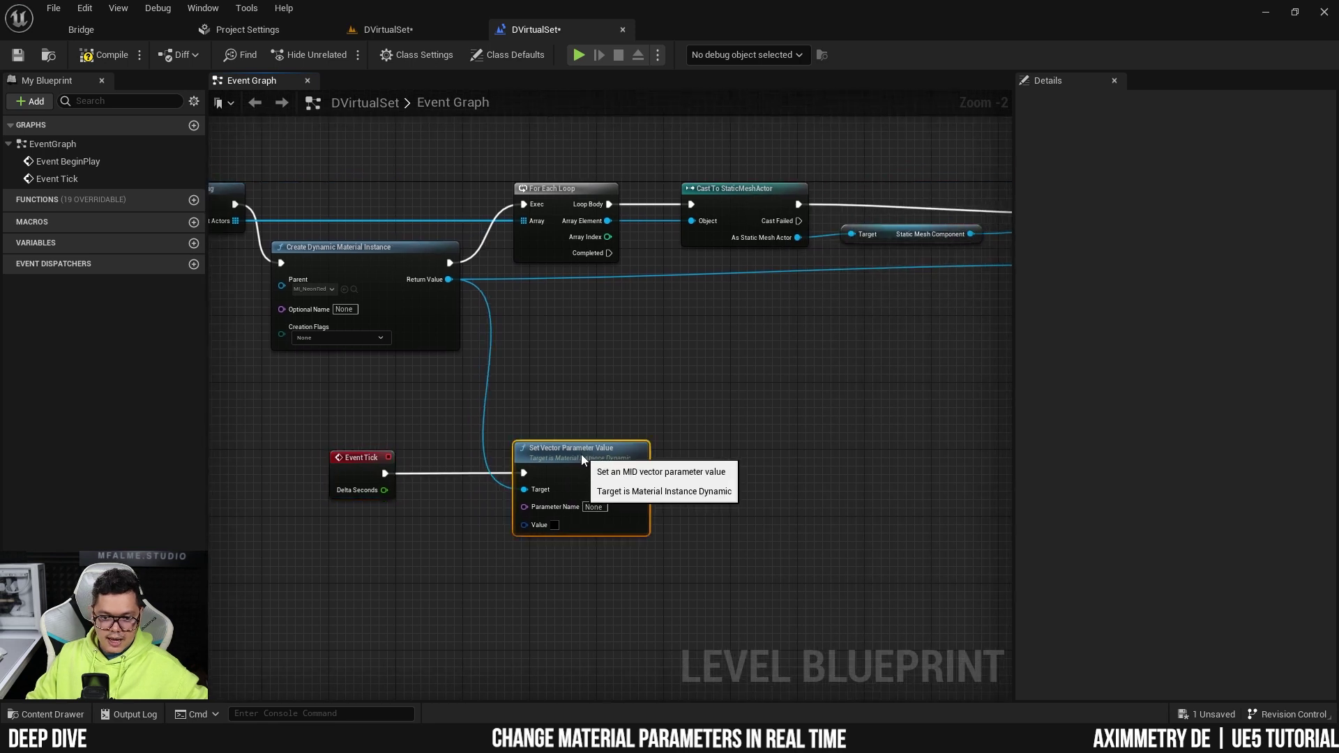
# Step: Add a Set Scalar Parameter Value node targeting the dynamic material instance's Return Value and chain it after Set Vector Parameter Value
pyautogui.moveTo(449, 279); pyautogui.dragTo(738, 414)
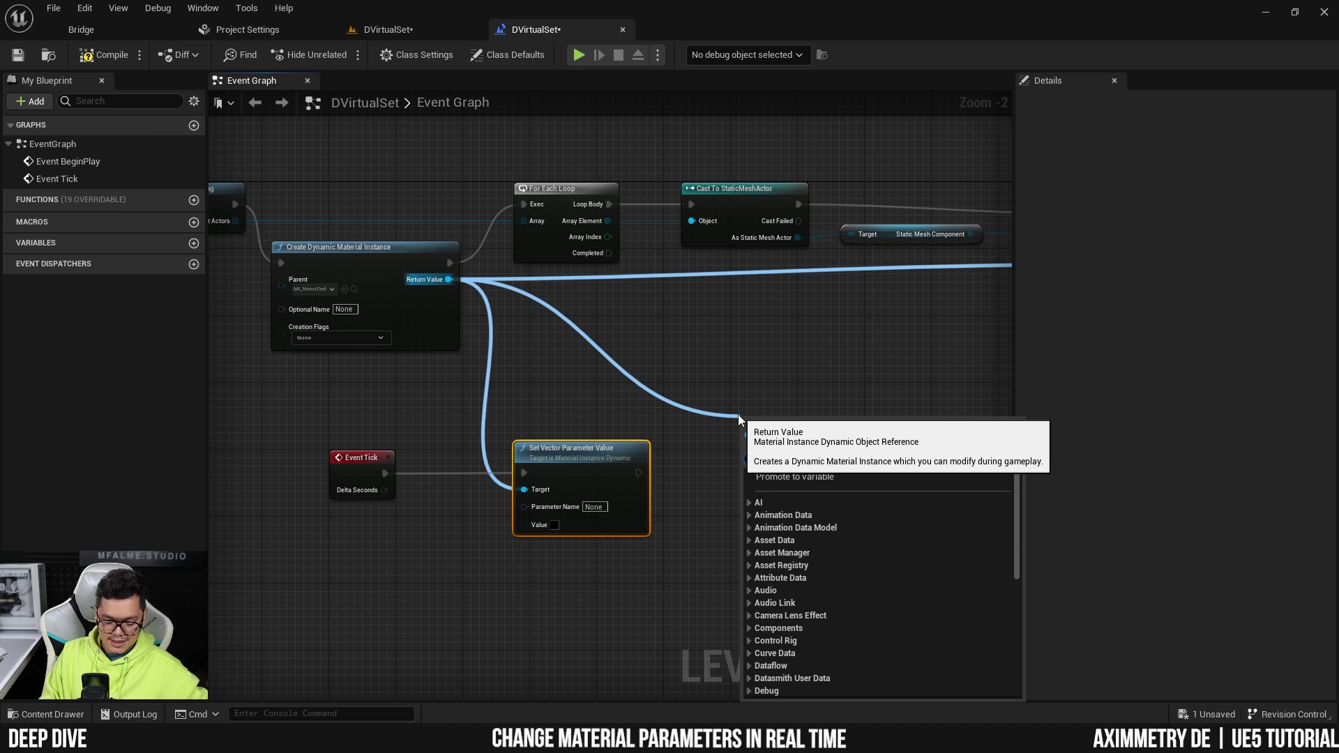
pyautogui.write('se')
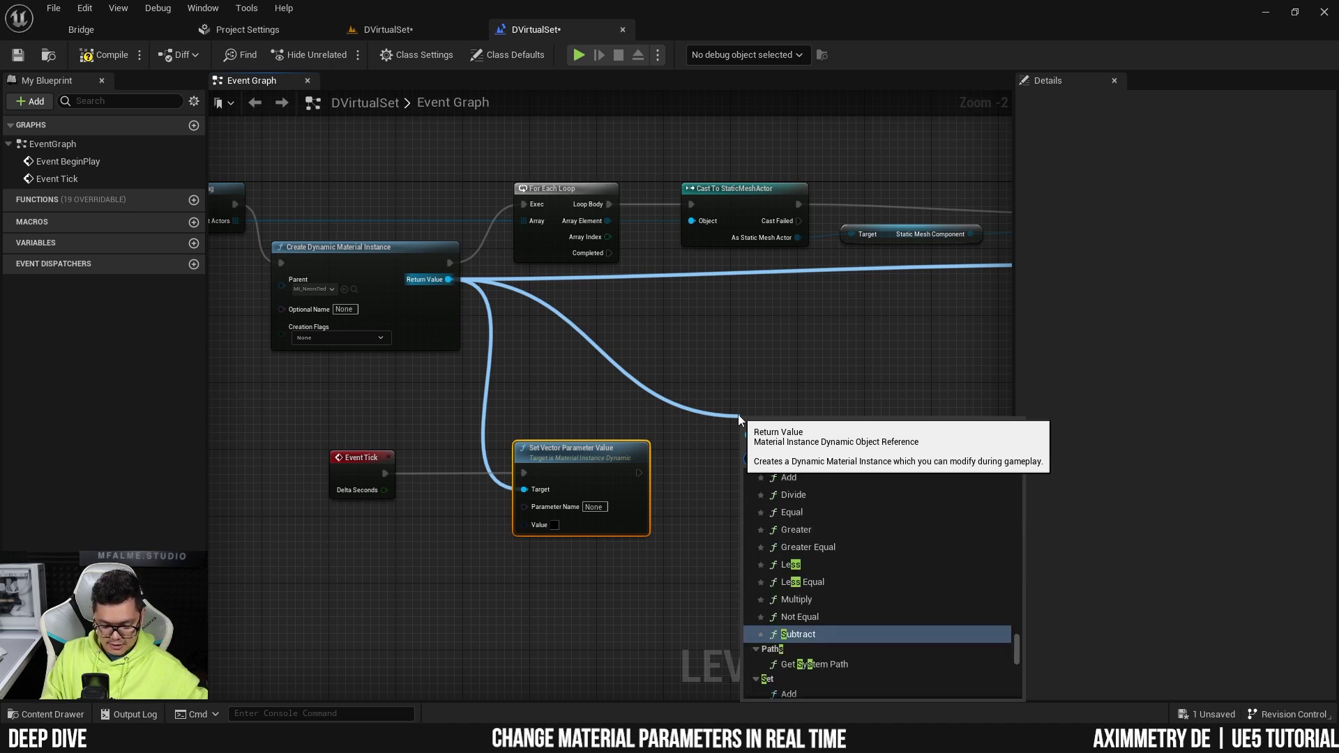
pyautogui.write('t scala')
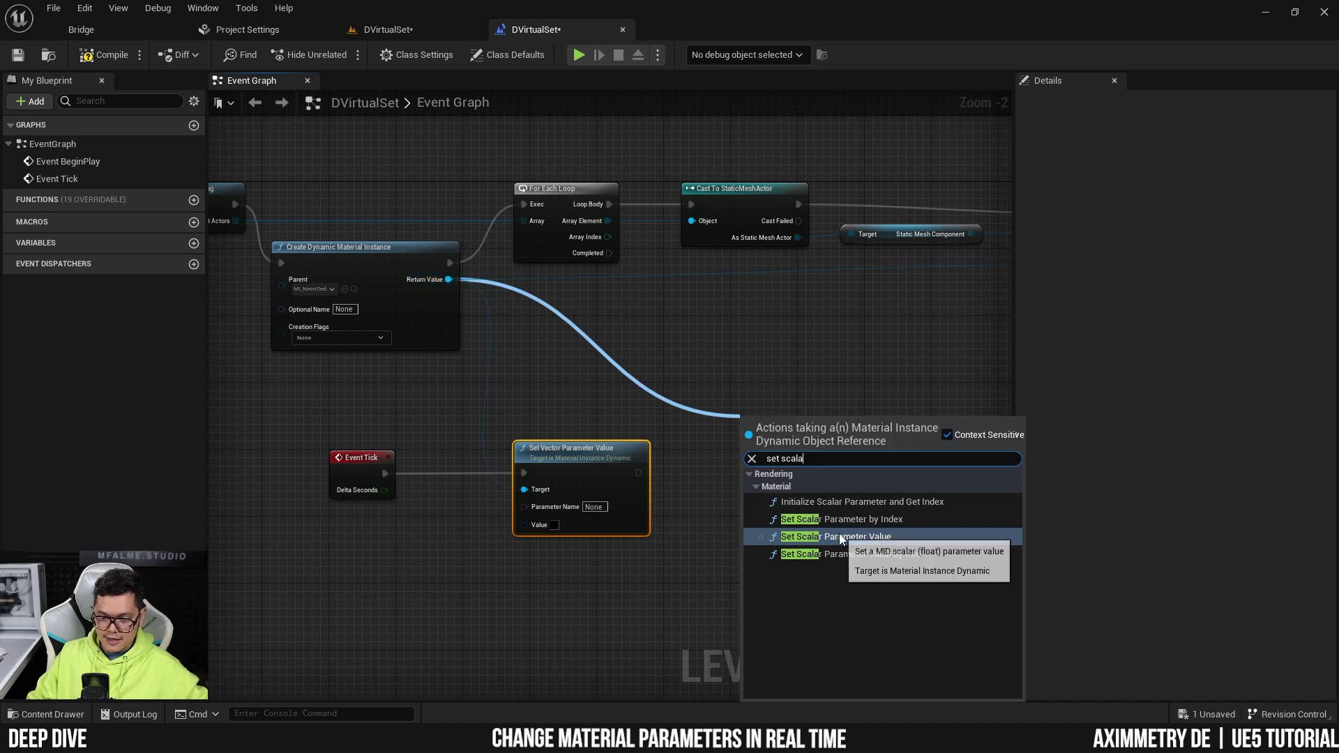
pyautogui.click(833, 536)
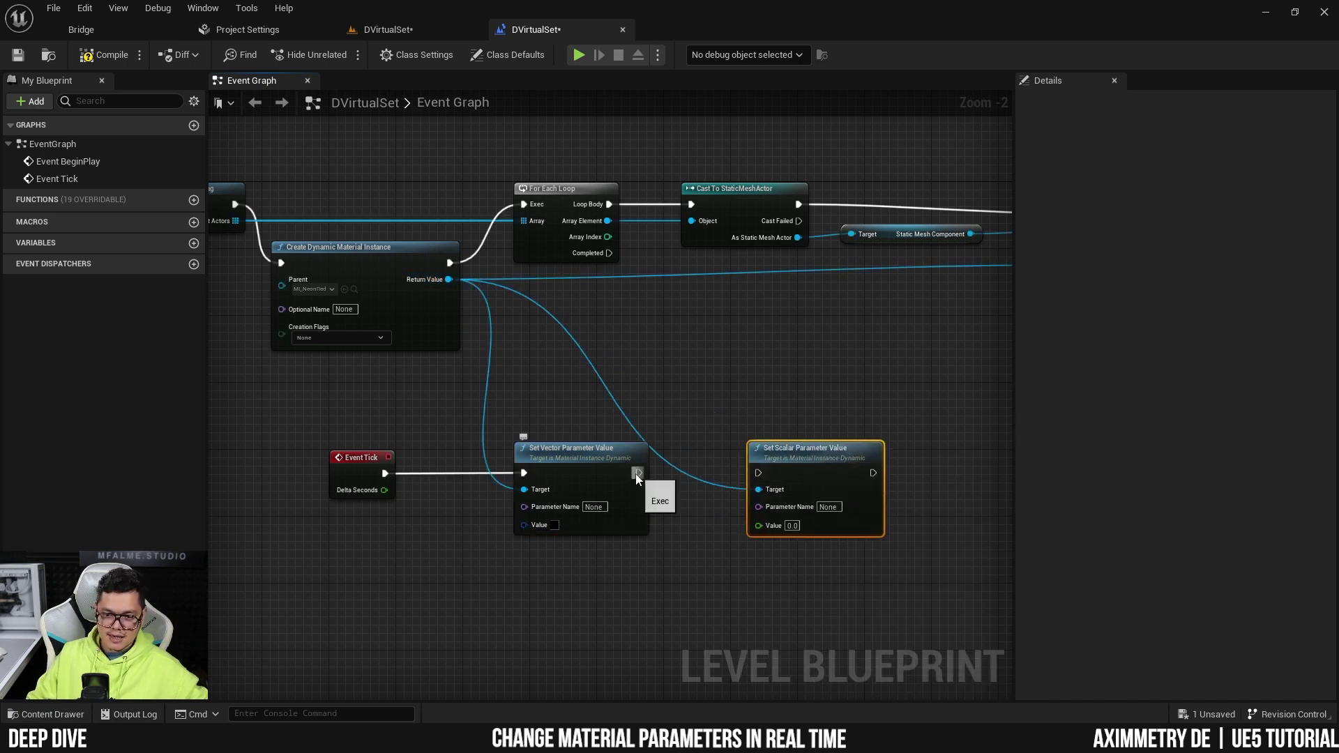
pyautogui.moveTo(639, 473); pyautogui.dragTo(801, 458)
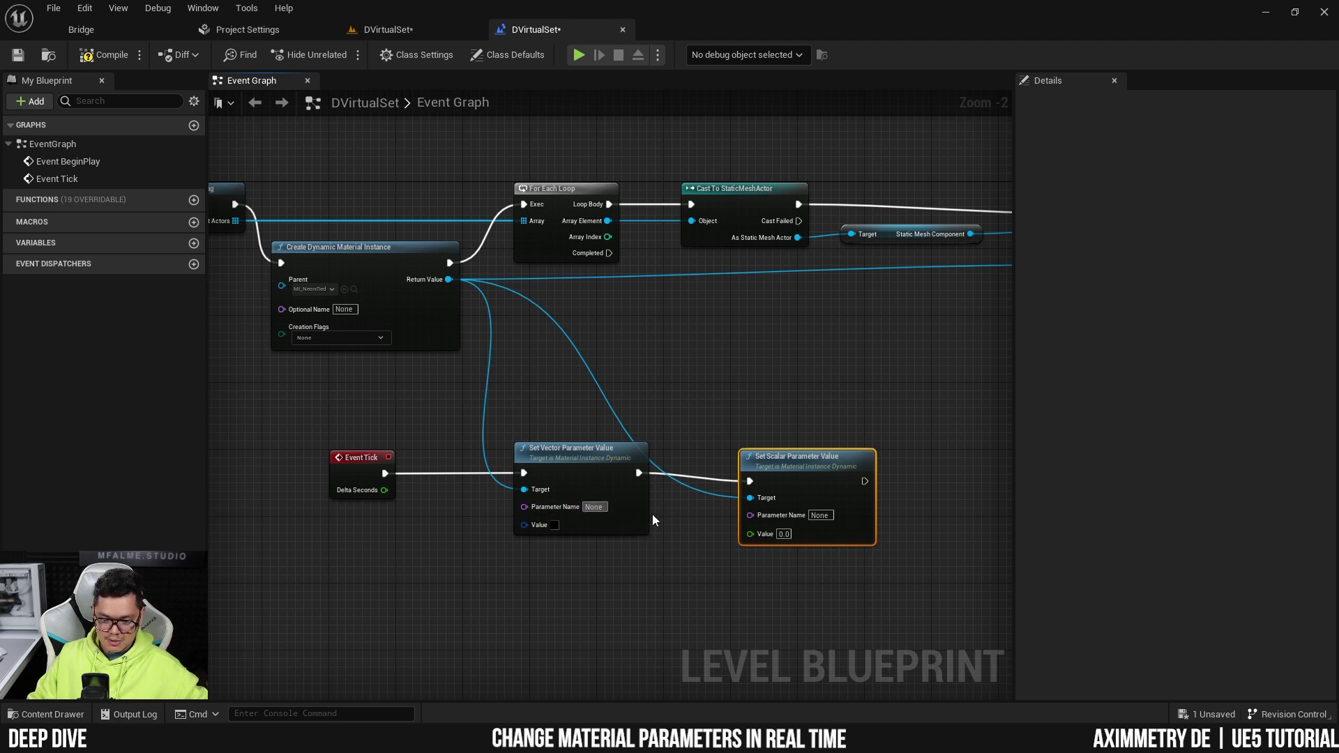
# Step: Set the Parameter Name of Set Vector Parameter Value to Color
pyautogui.press('BackSpace')
pyautogui.press('BackSpace')
pyautogui.press('BackSpace')
pyautogui.press('BackSpace')
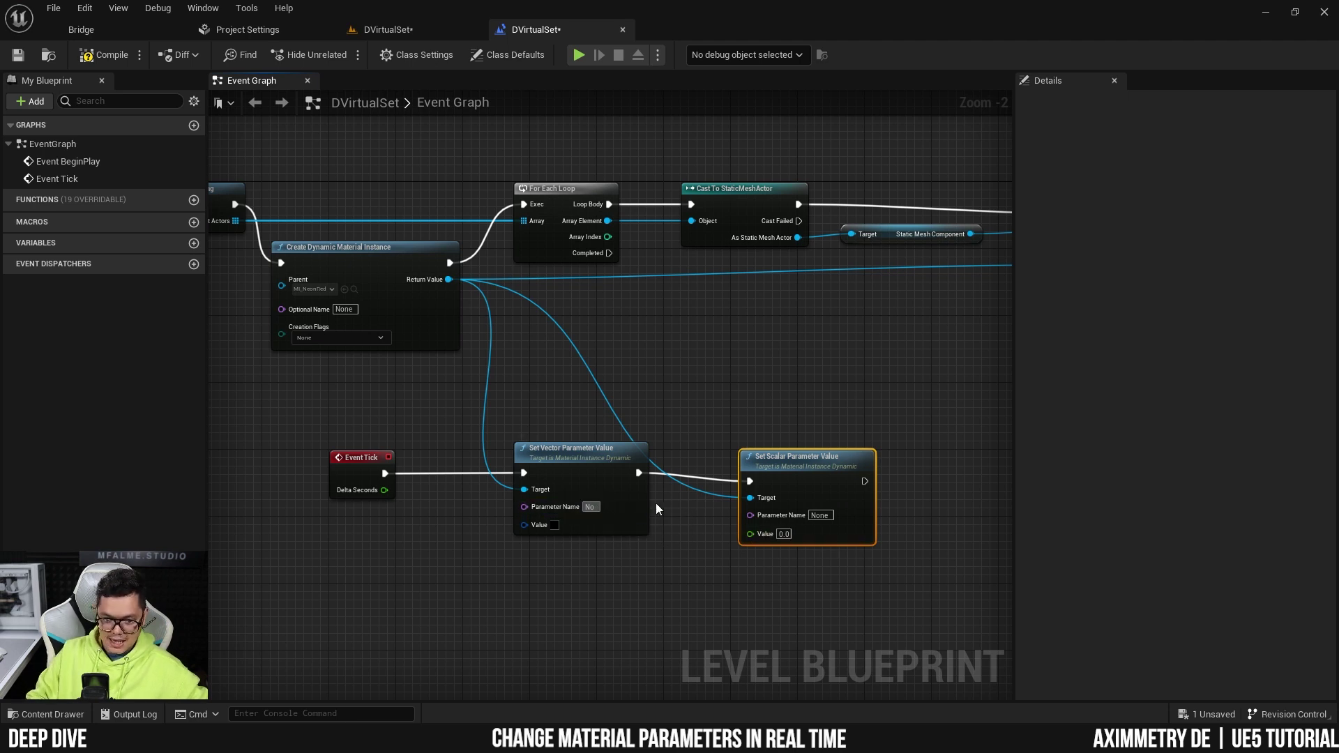
pyautogui.write('Color')
pyautogui.press('Return')
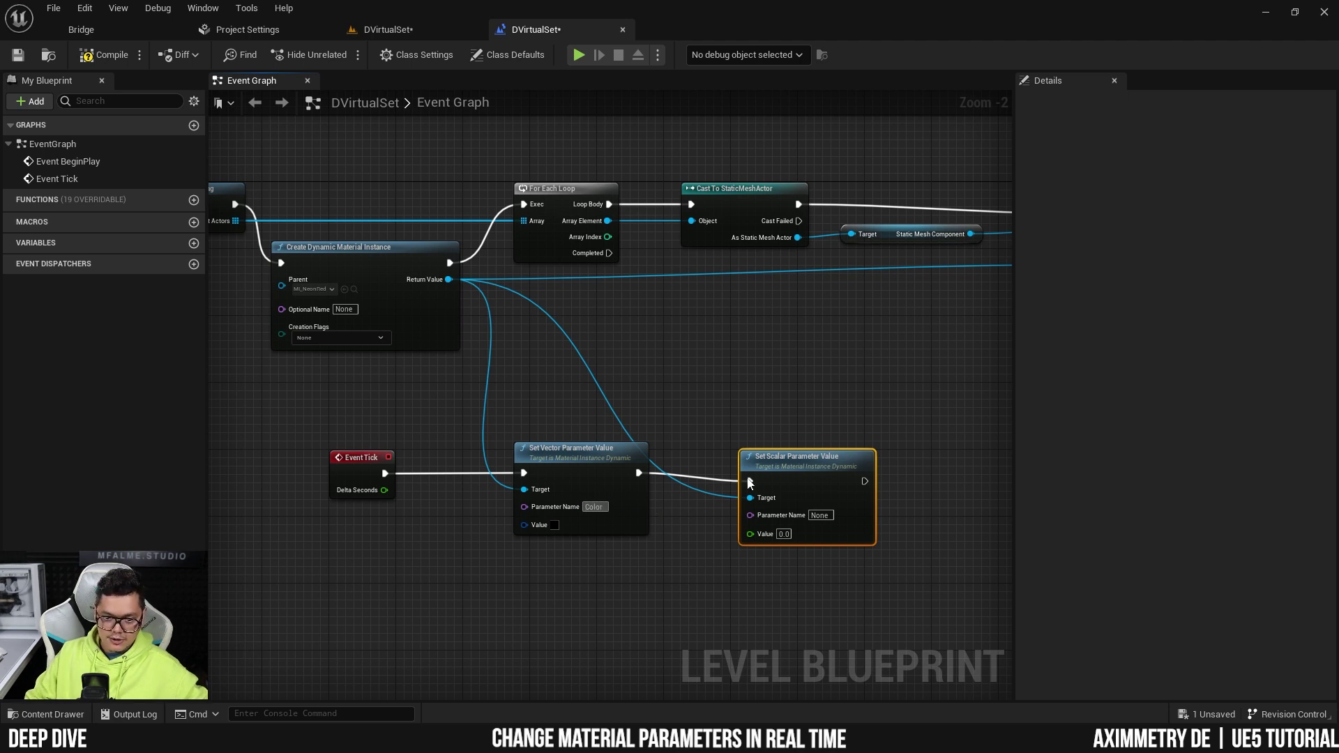
# Step: Set the Parameter Name of Set Scalar Parameter Value to Glow and straighten its execution connection
pyautogui.doubleClick(825, 516)
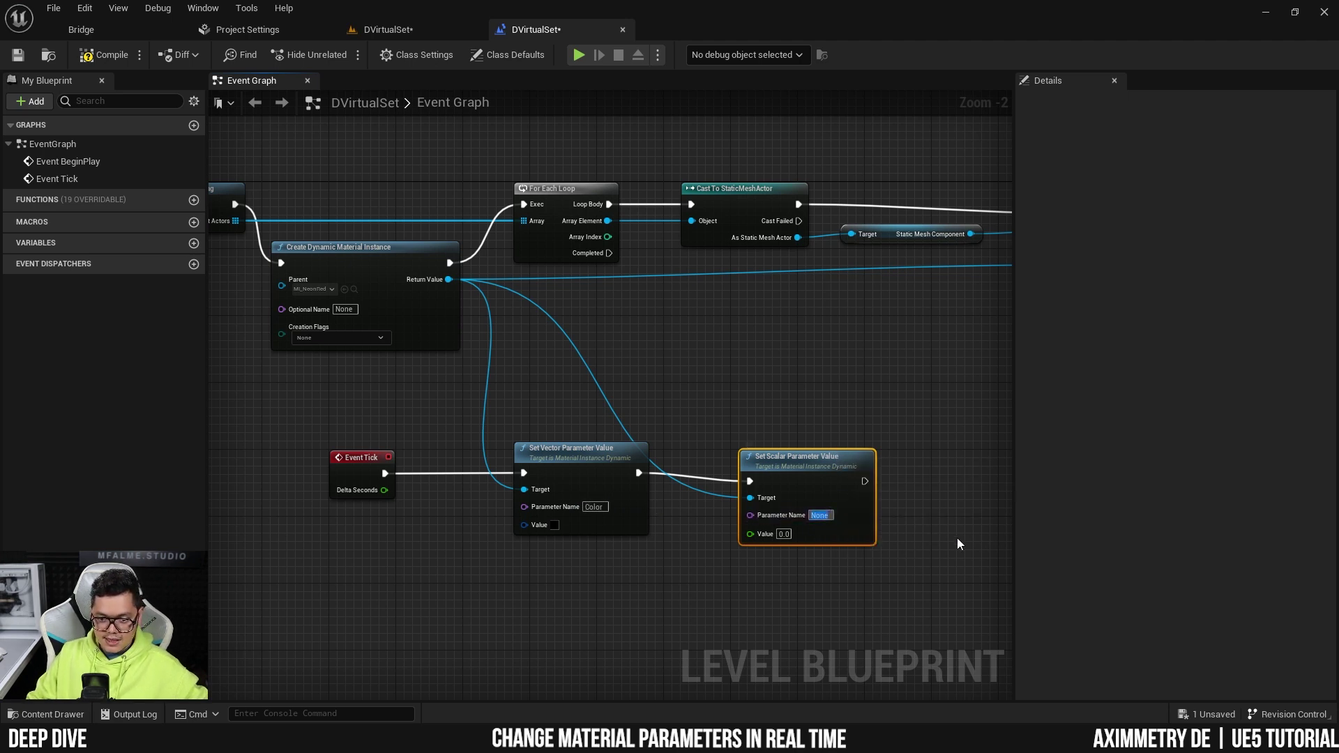
pyautogui.write('Glow')
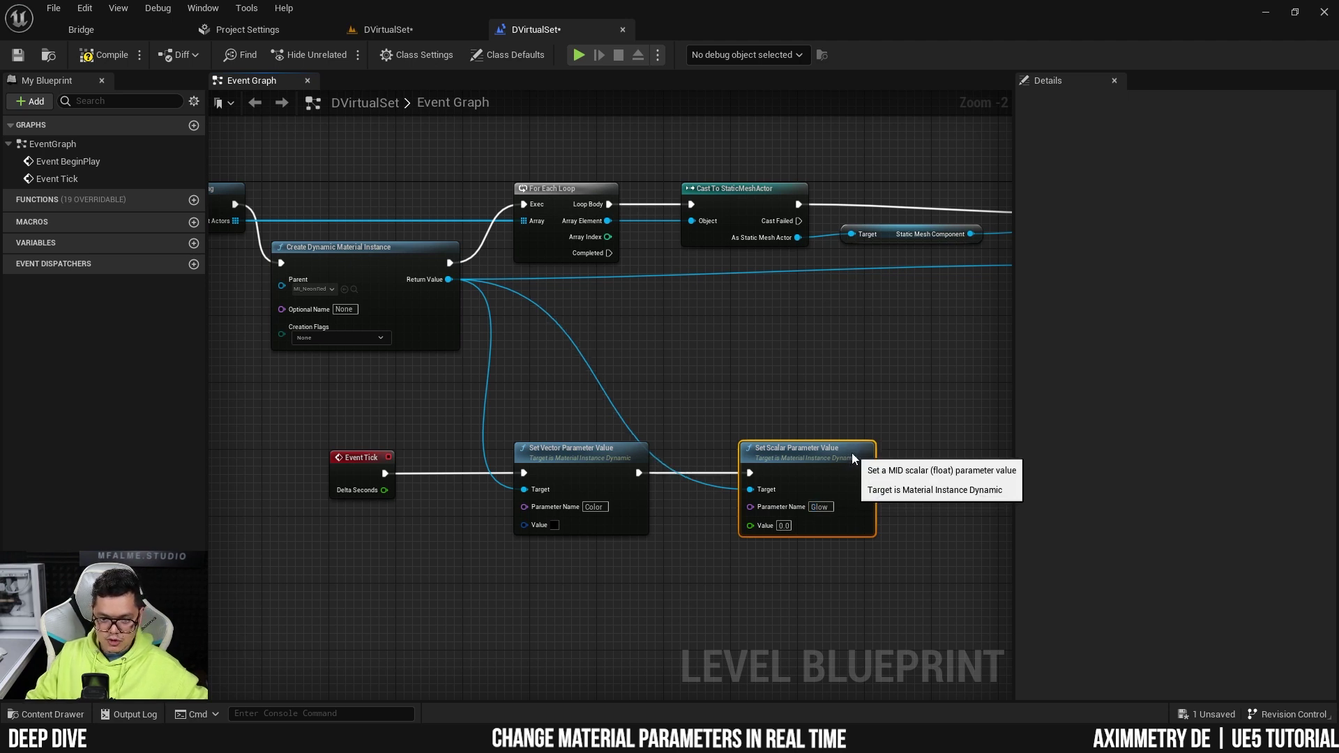
pyautogui.write('q')
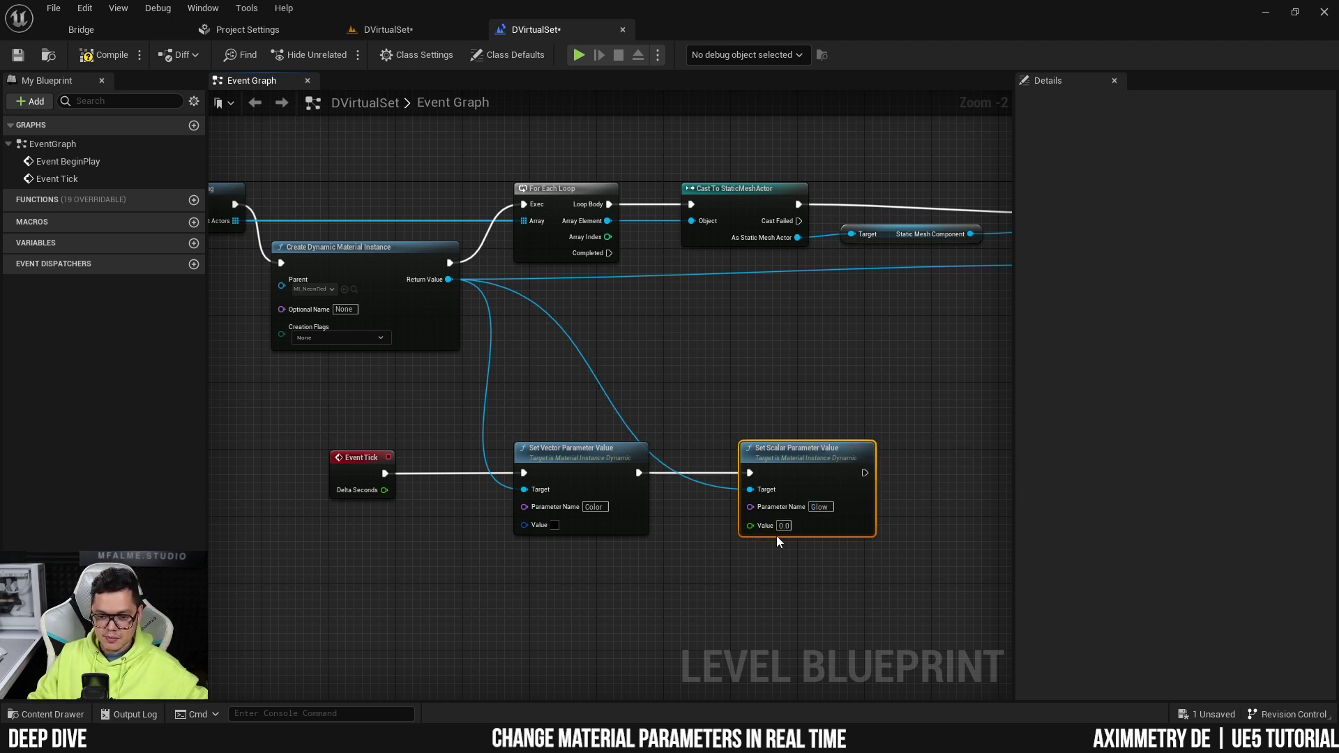
pyautogui.click(671, 571)
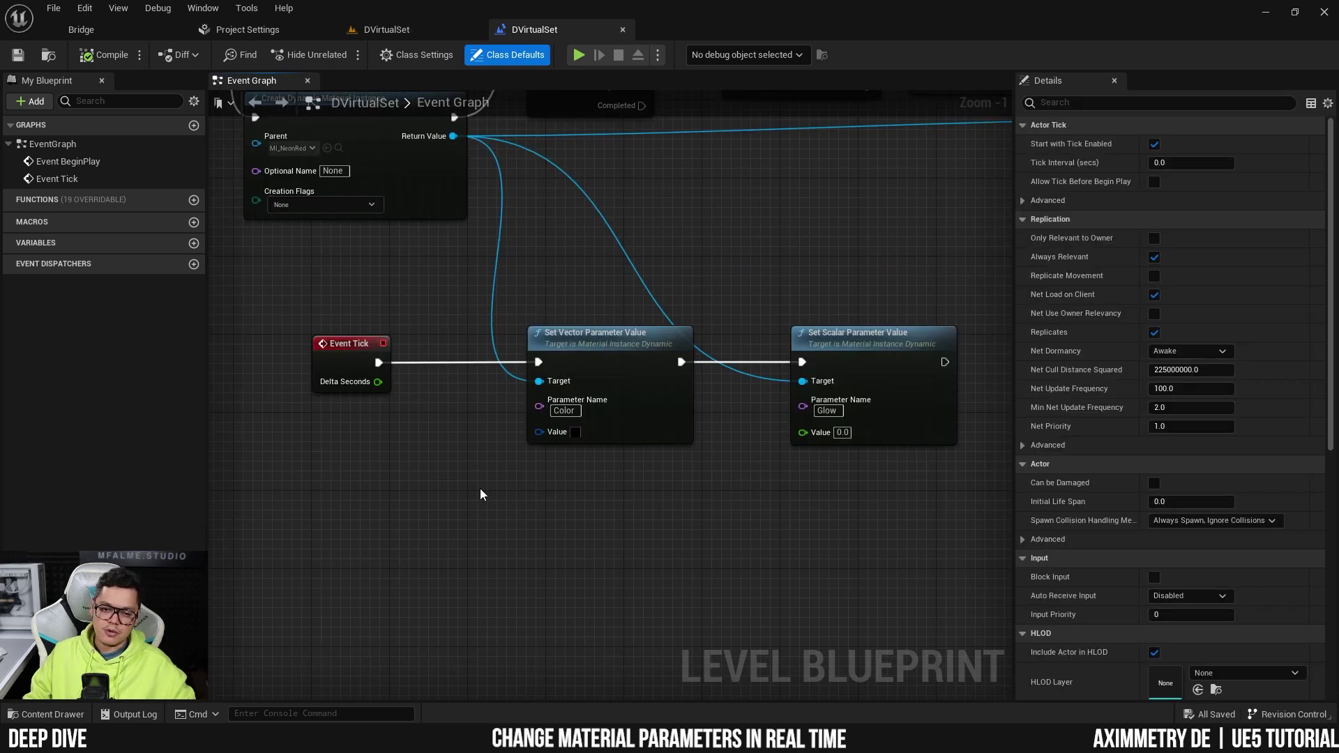
# Step: Add a Get Aximmetry Color node named Neon Color and connect its Return Value to the Value of Set Vector Parameter Value
pyautogui.rightClick(412, 486)
pyautogui.write('get aximm')
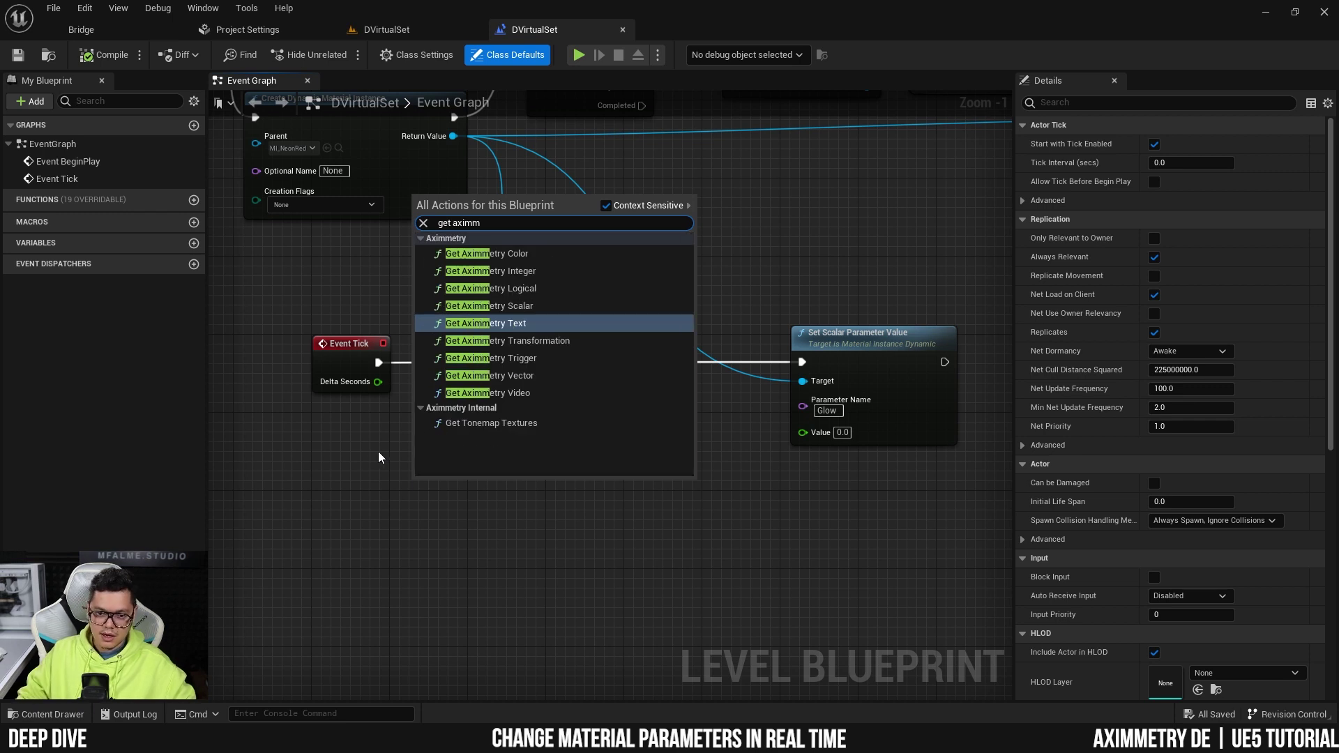
pyautogui.click(524, 253)
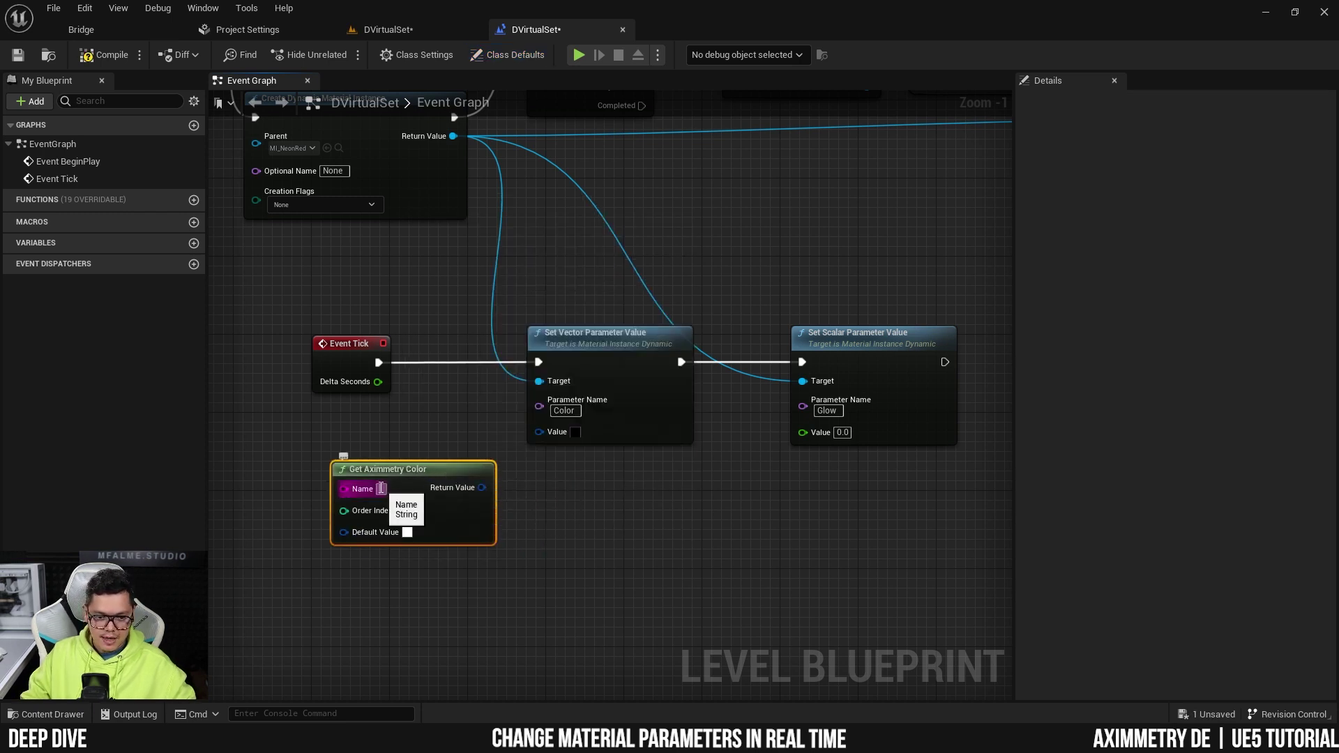
pyautogui.click(389, 488)
pyautogui.write('Neon')
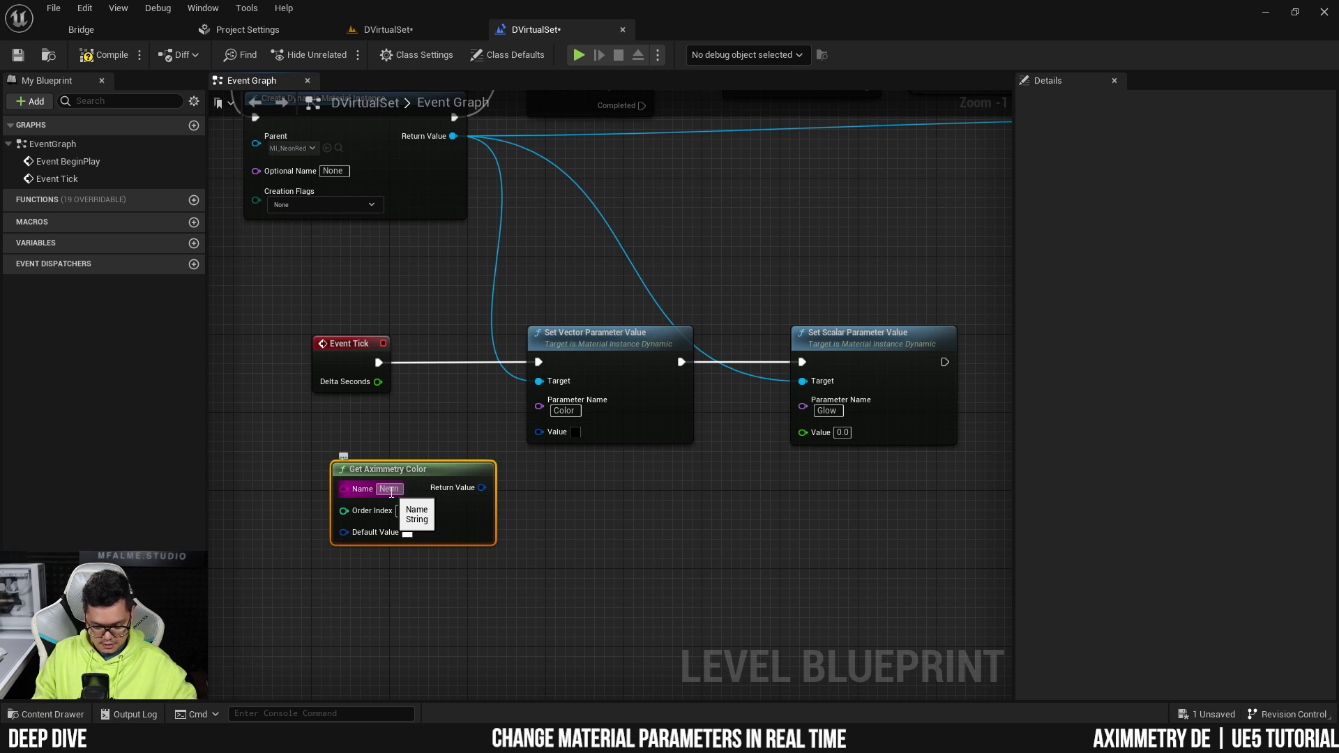
pyautogui.write(' Color')
pyautogui.press('Return')
pyautogui.click(530, 521)
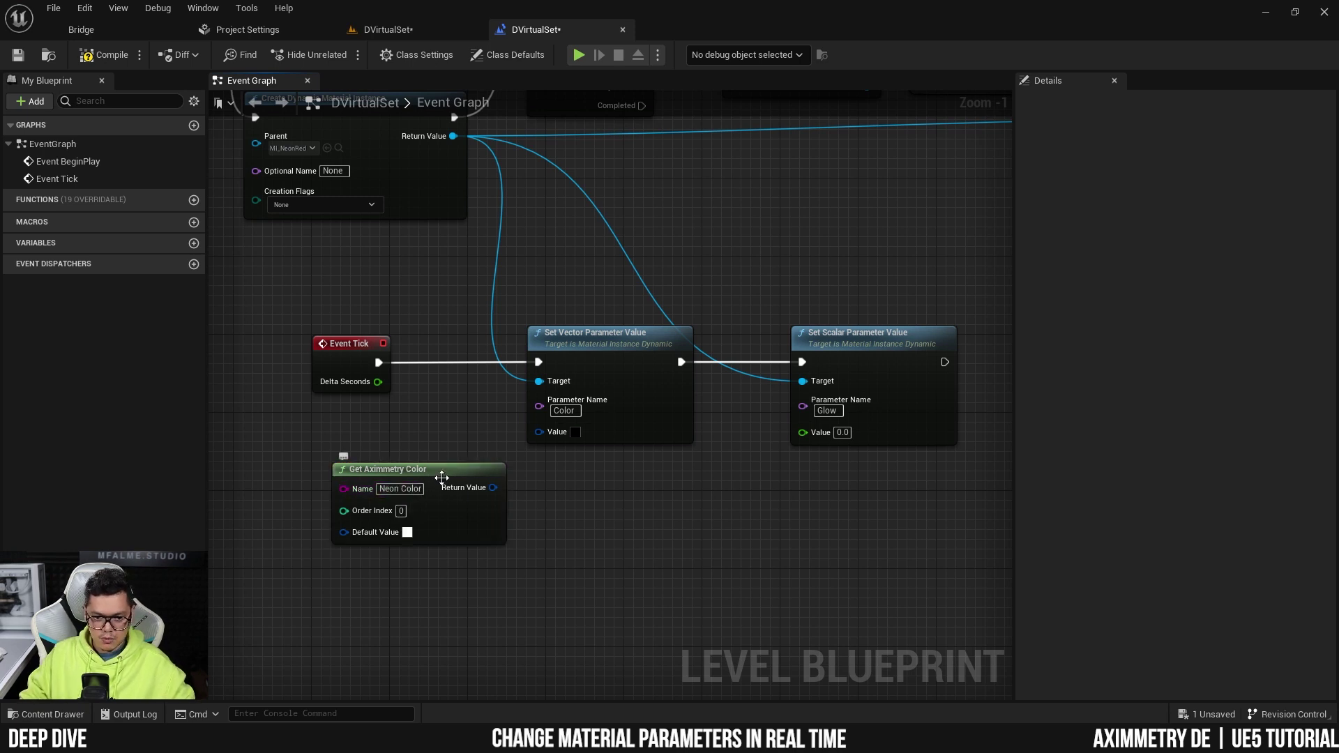
pyautogui.moveTo(442, 478); pyautogui.dragTo(545, 432)
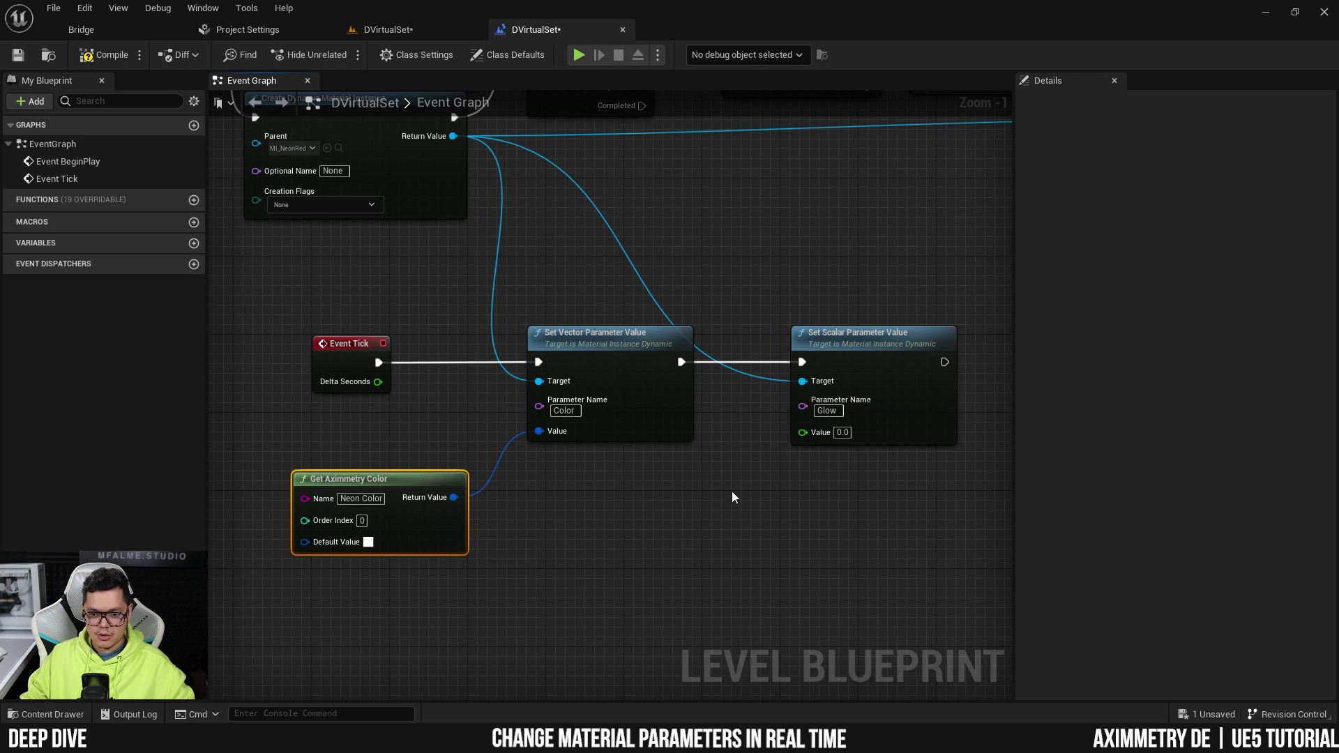
# Step: Add a Get Aximmetry Scalar node, connect its Return Value to Set Scalar Parameter Value's Value, and line it up beneath the chain
pyautogui.rightClick(688, 504)
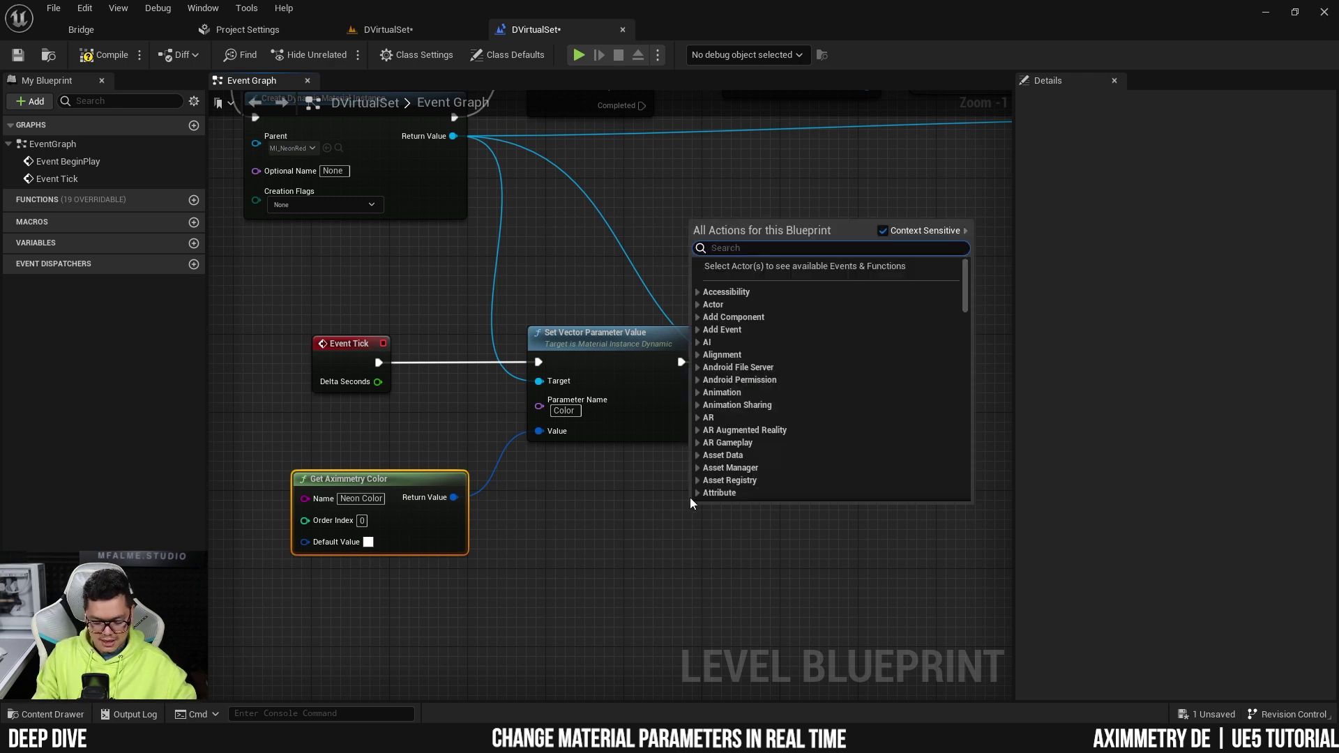
pyautogui.write('get scala')
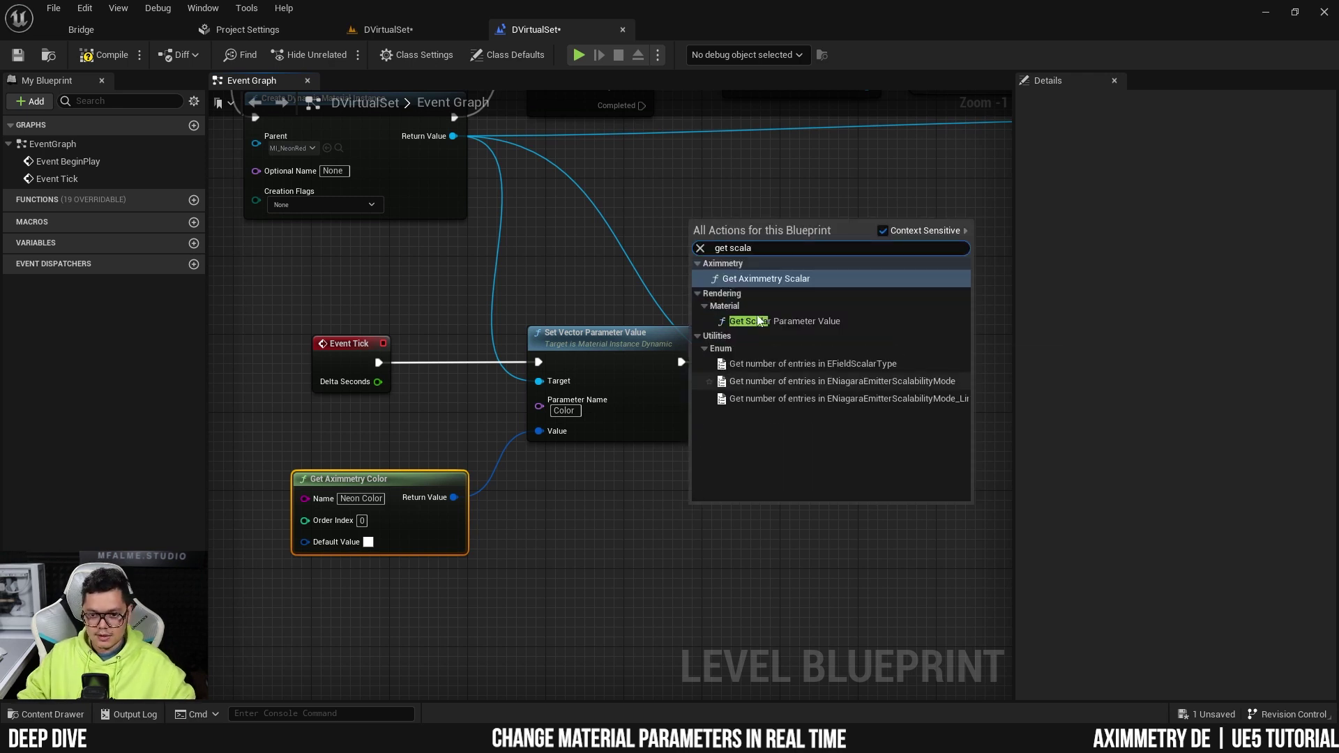
pyautogui.click(771, 277)
pyautogui.moveTo(863, 512); pyautogui.dragTo(808, 433)
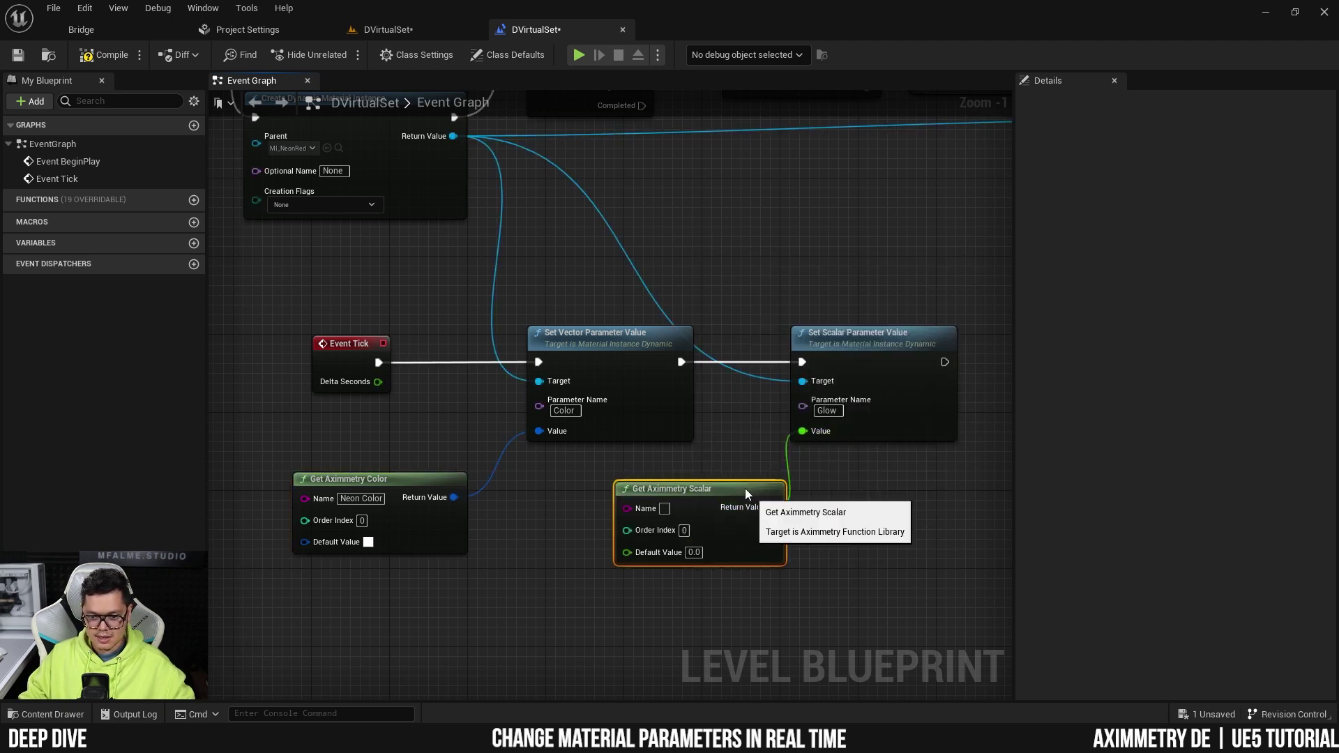
pyautogui.moveTo(744, 488); pyautogui.dragTo(725, 478)
# Step: Name the Get Aximmetry Scalar node's input Neon Glow
pyautogui.click(644, 498)
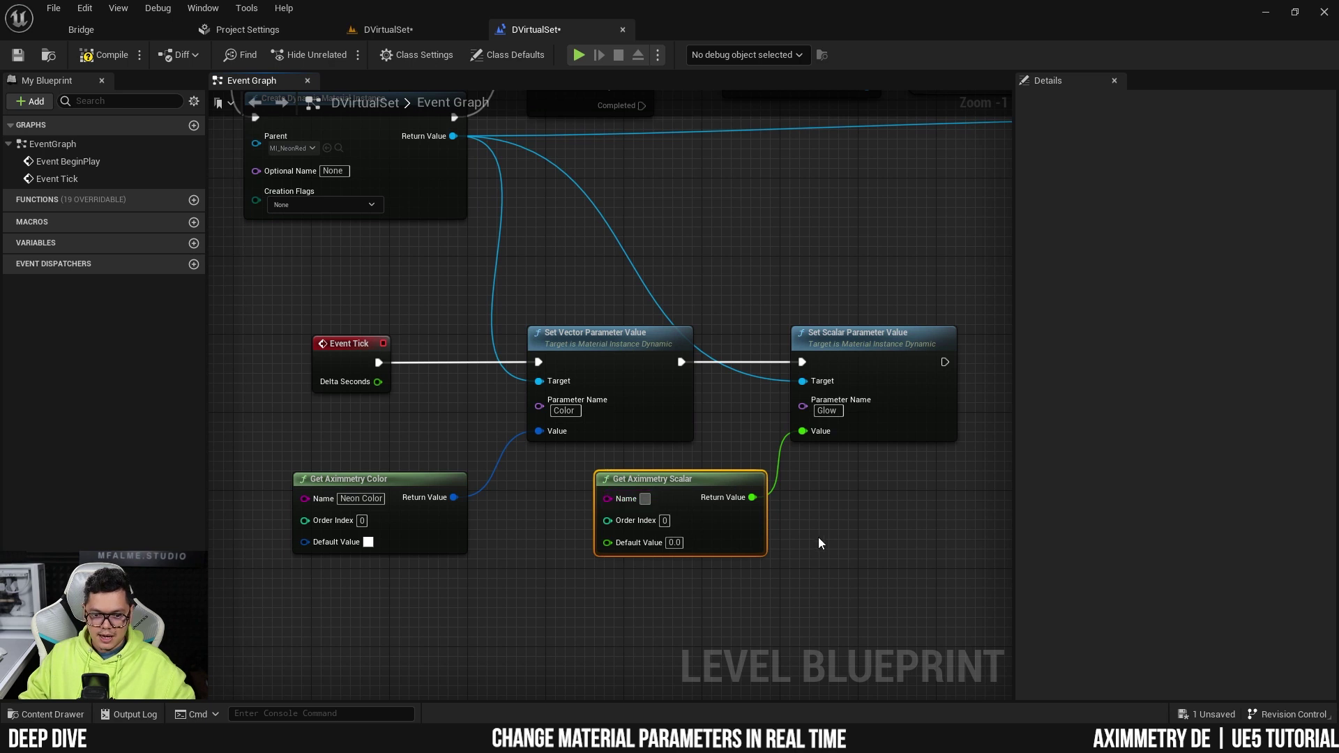
pyautogui.write('Neon')
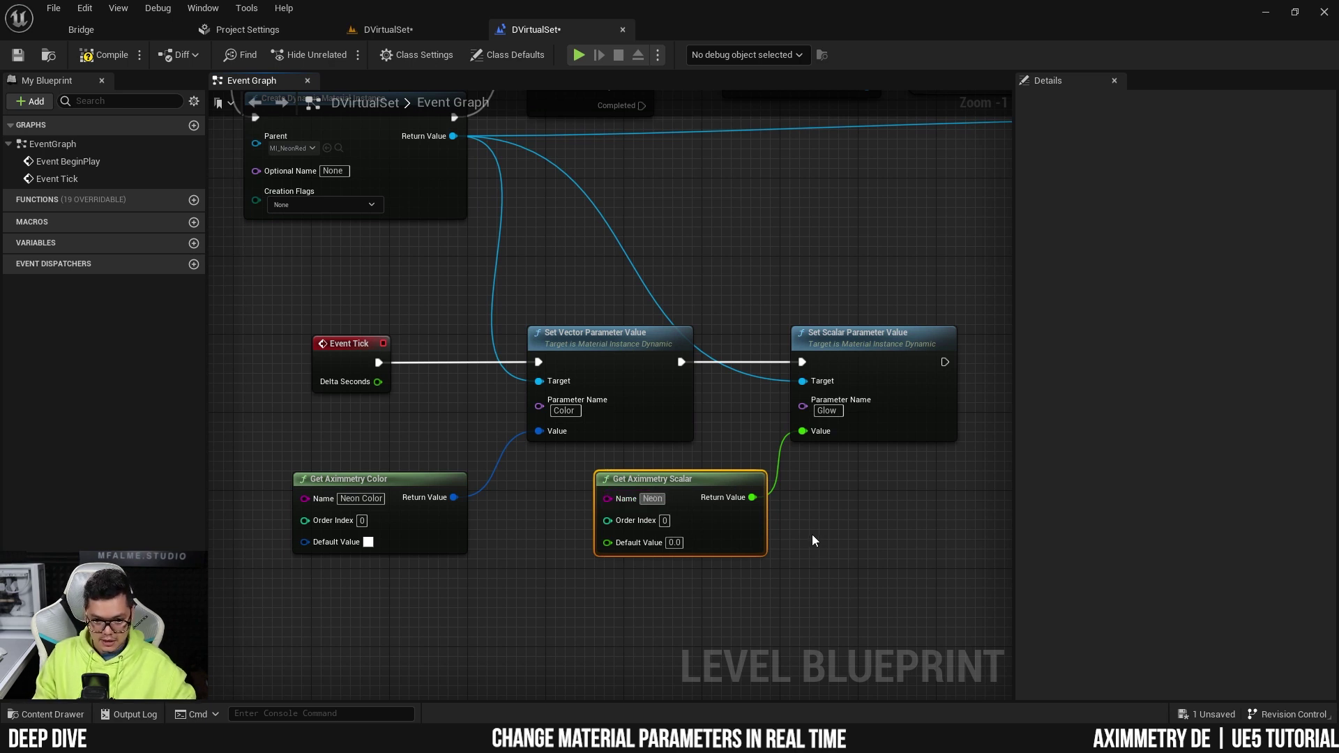
pyautogui.write(' Glo')
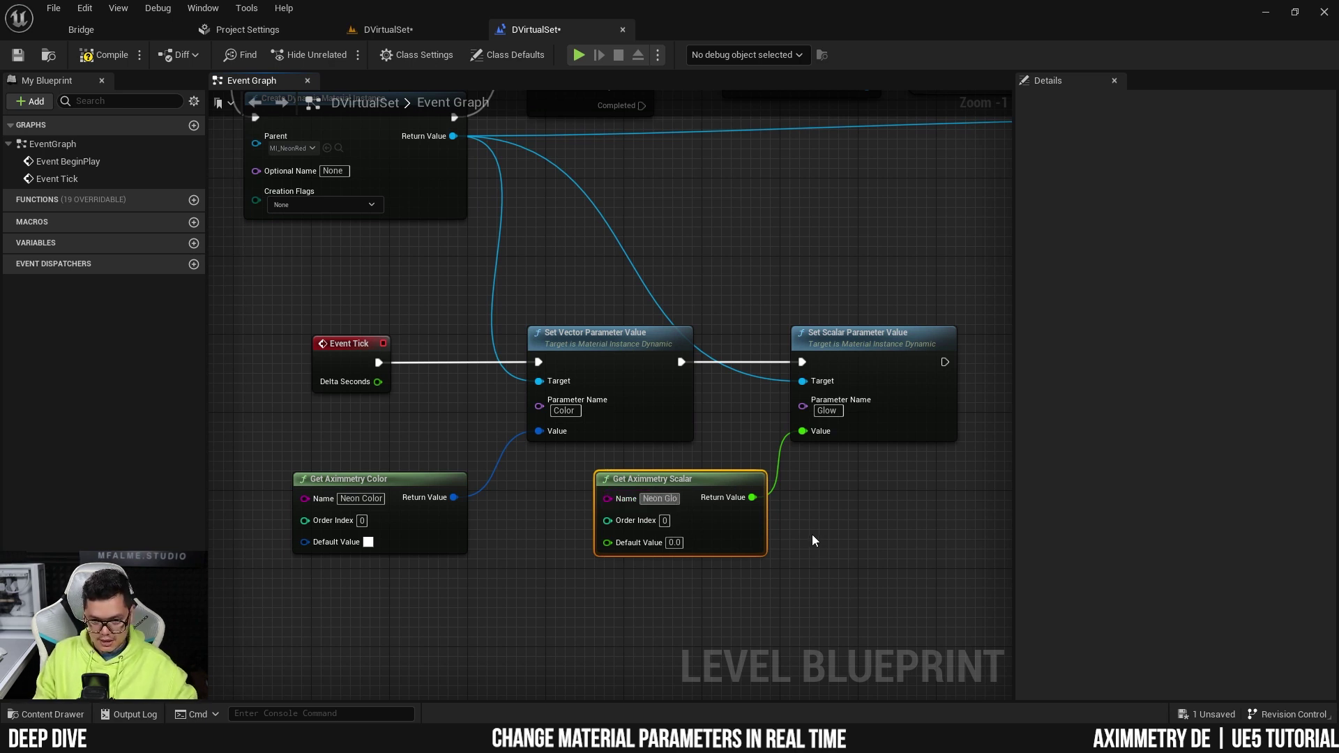
pyautogui.write('w')
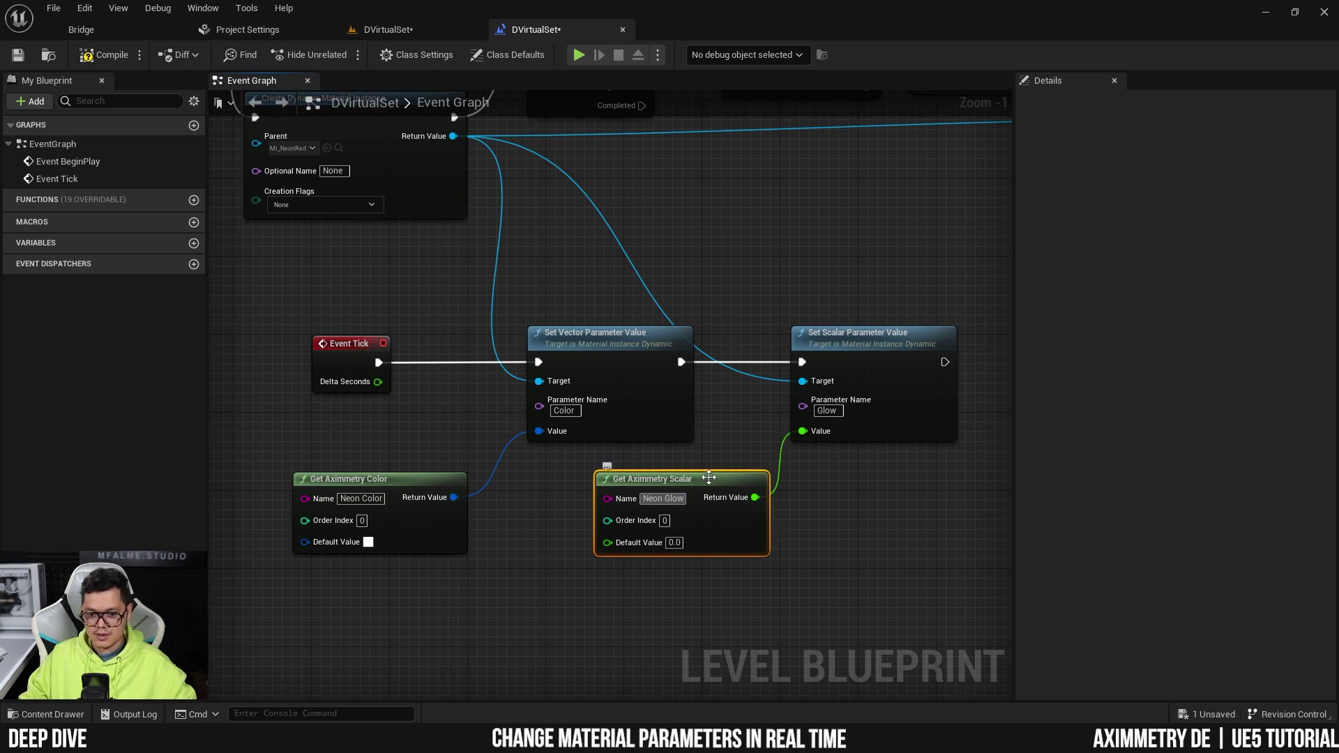
pyautogui.click(881, 507)
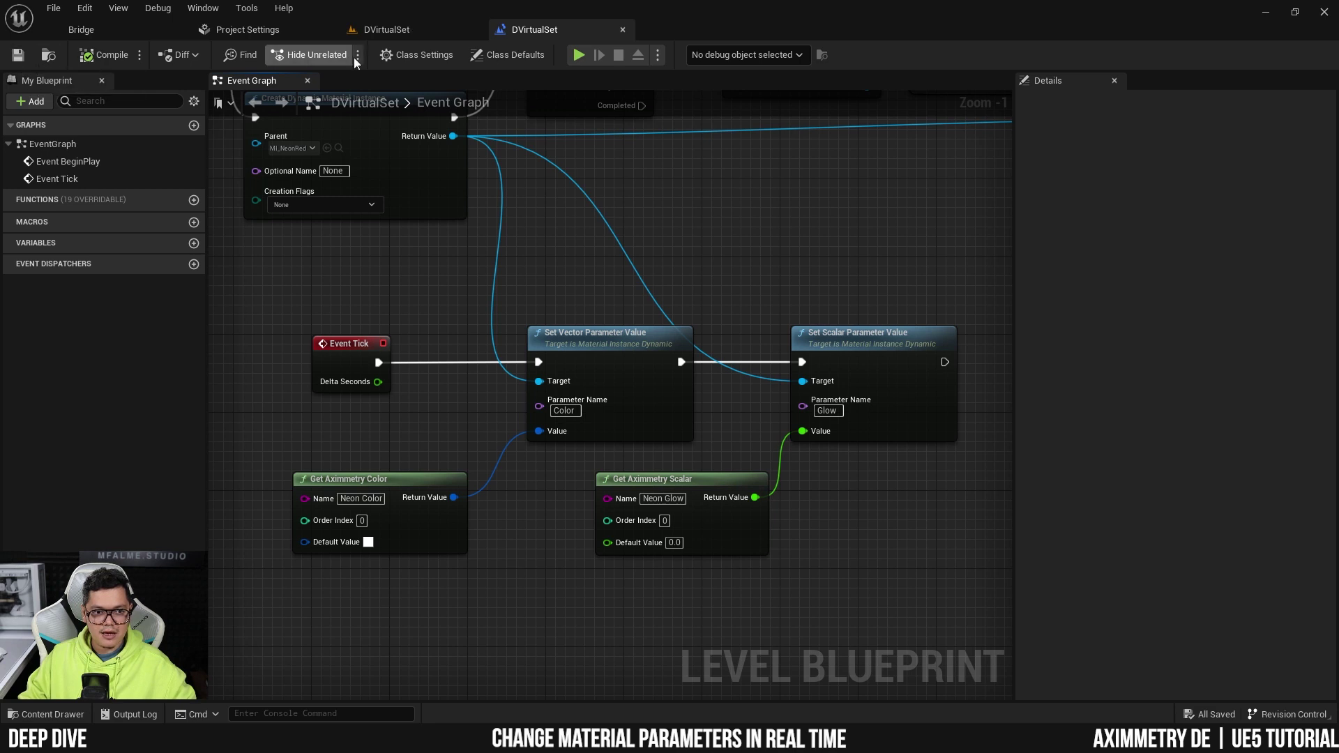
# Step: Return to the DVirtualSet level editor and cook the project for Aximmetry
pyautogui.click(396, 30)
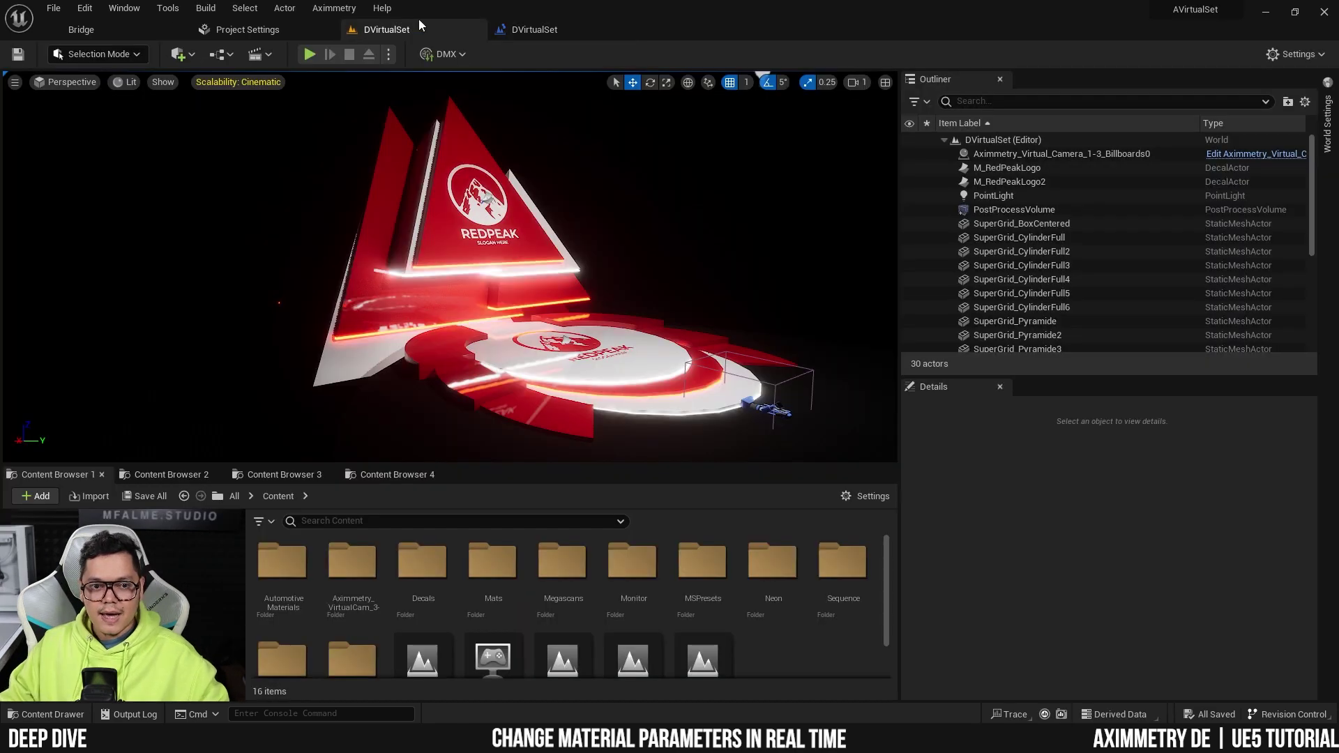
pyautogui.click(334, 8)
pyautogui.click(368, 45)
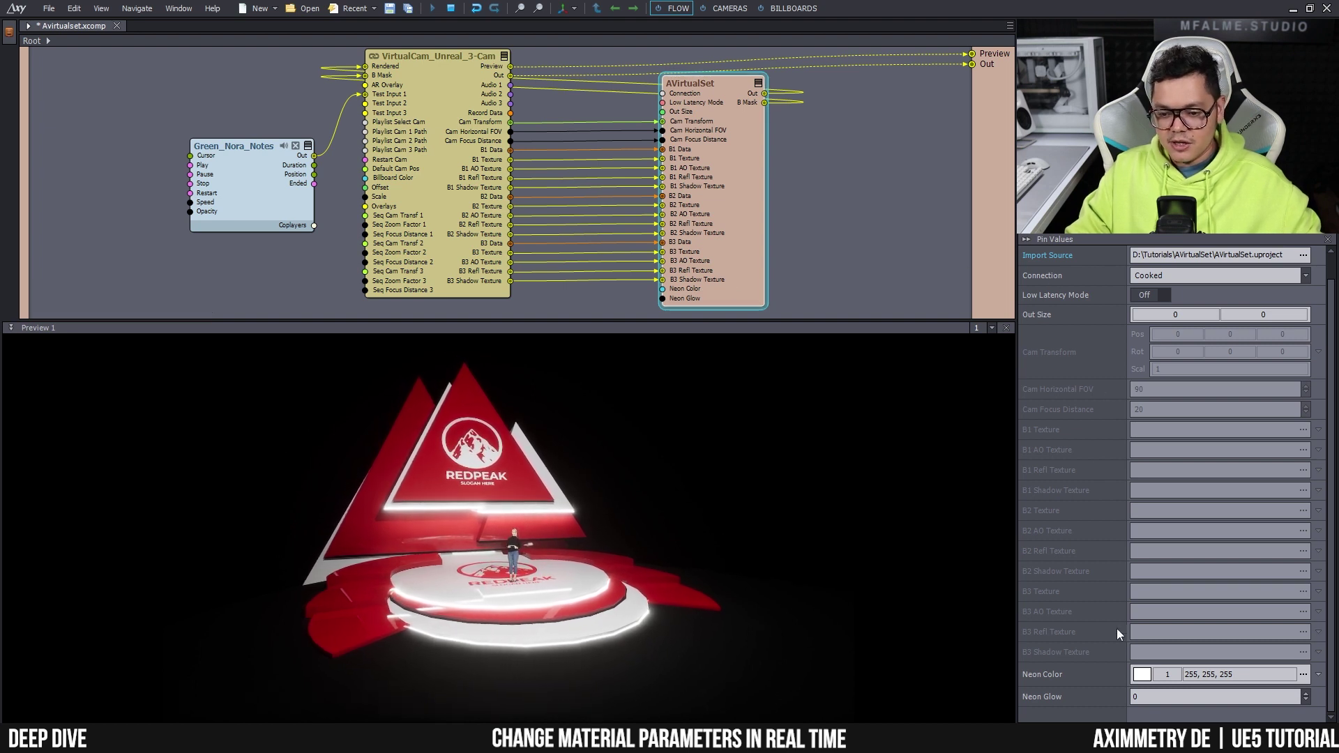
# Step: Set the AVirtualSet node's Neon Color to red (255, 0, 16)
pyautogui.click(1141, 674)
pyautogui.moveTo(1128, 483); pyautogui.dragTo(1146, 436)
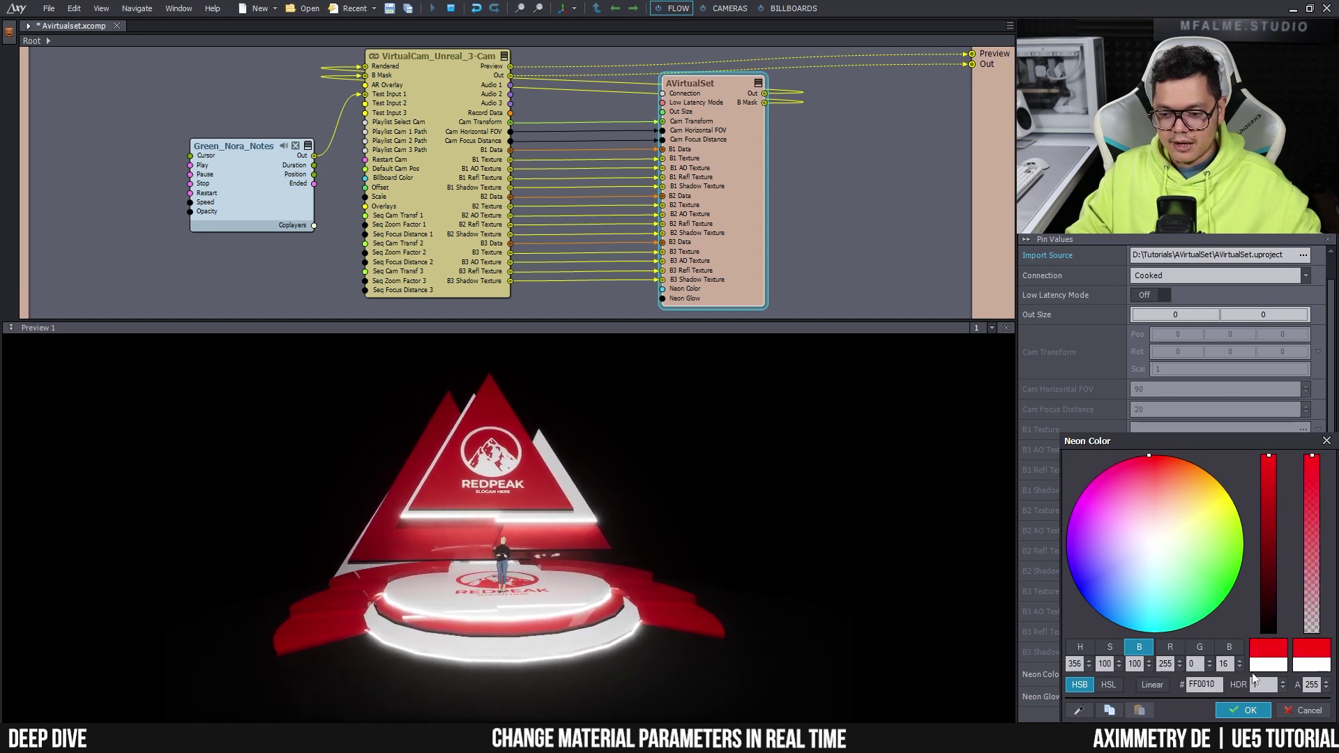
pyautogui.click(1250, 710)
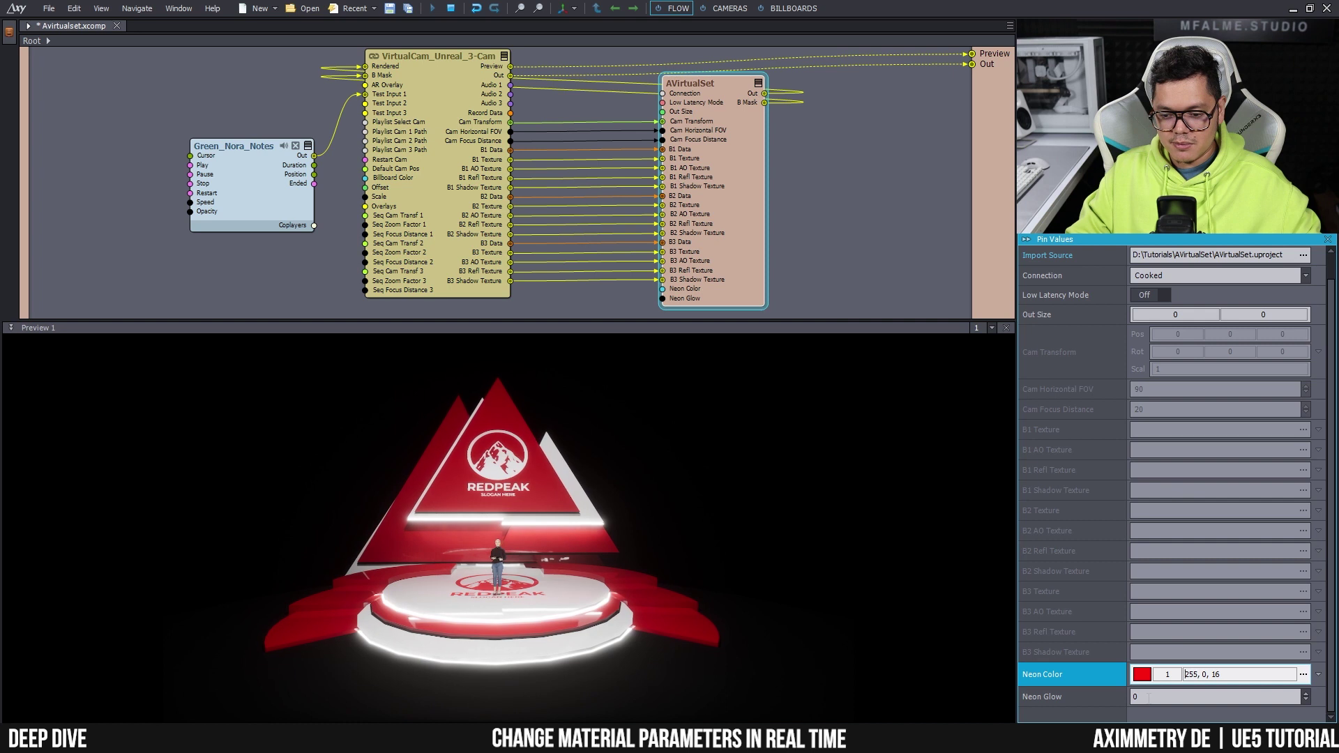
# Step: Raise the AVirtualSet node's Neon Glow value to intensify the glow of the set's neon strips
pyautogui.click(1074, 693)
pyautogui.moveTo(1305, 696); pyautogui.dragTo(1305, 648)
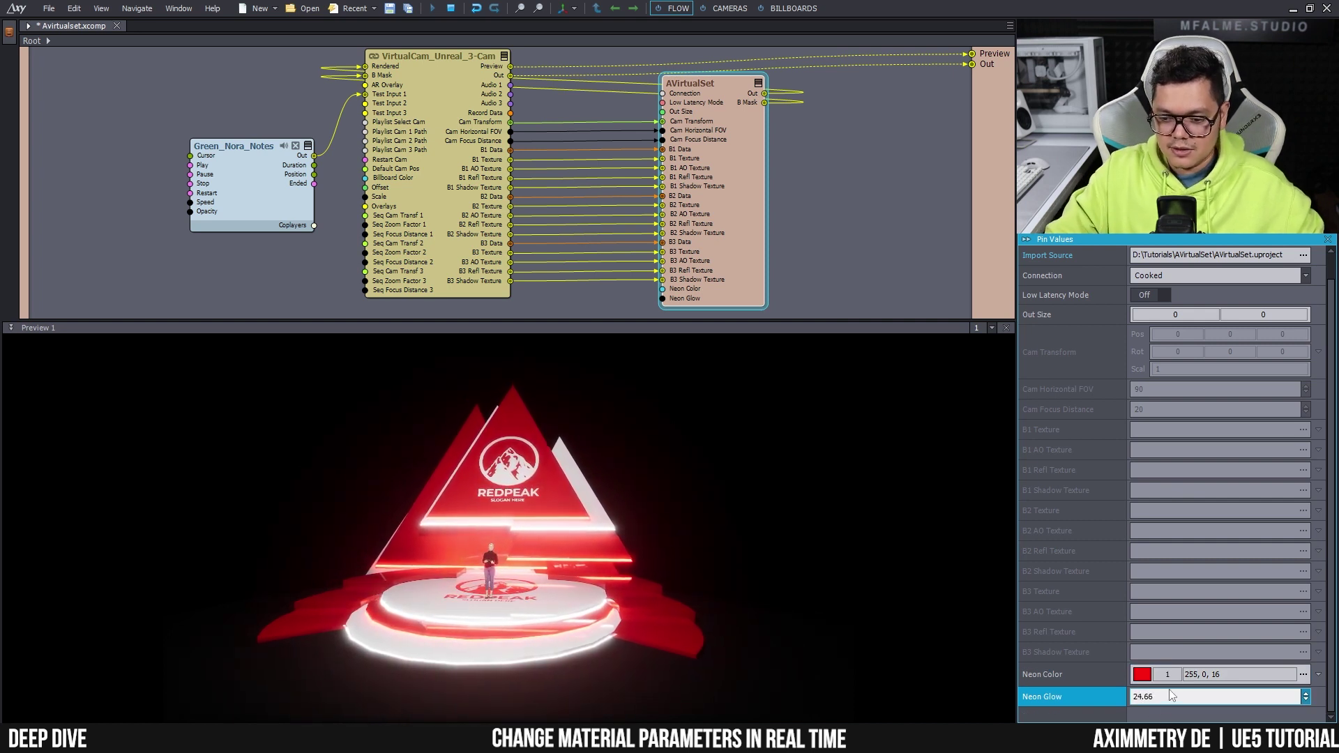
pyautogui.moveTo(1168, 699); pyautogui.dragTo(1152, 697)
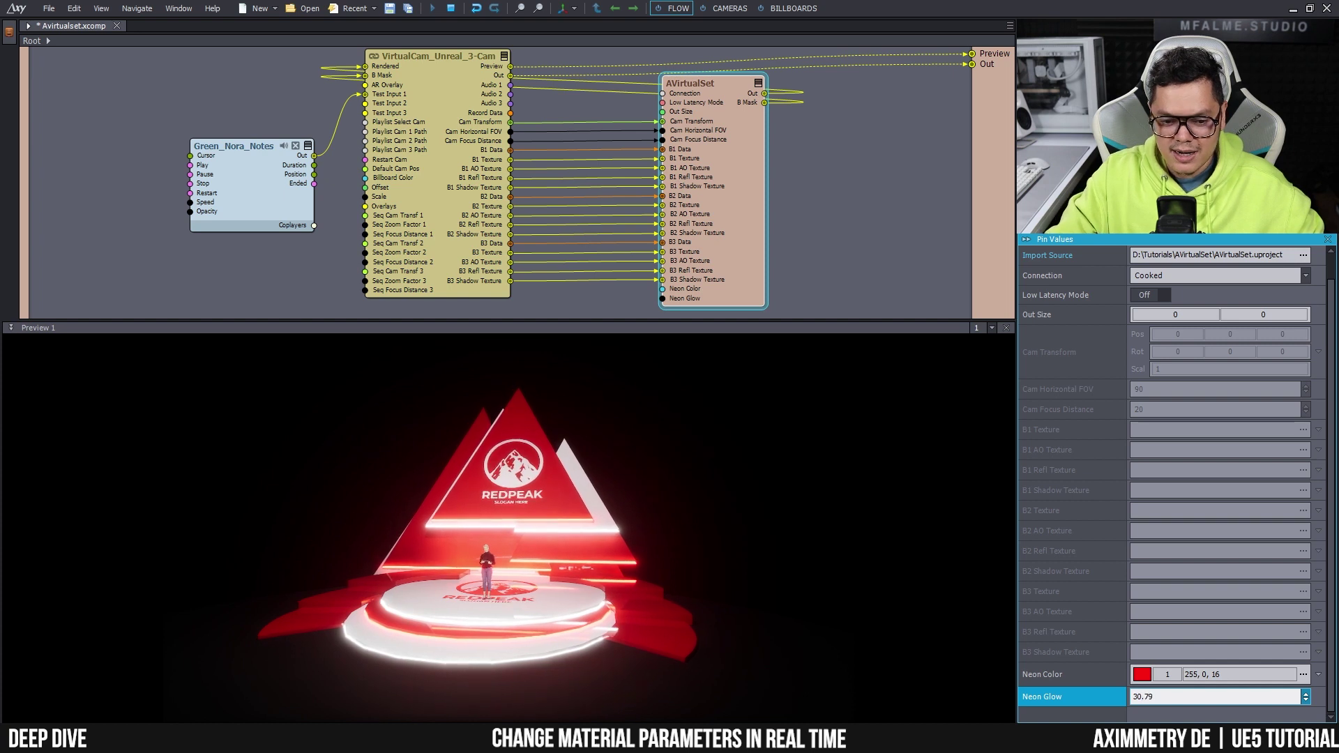
pyautogui.moveTo(1305, 696); pyautogui.dragTo(1129, 660)
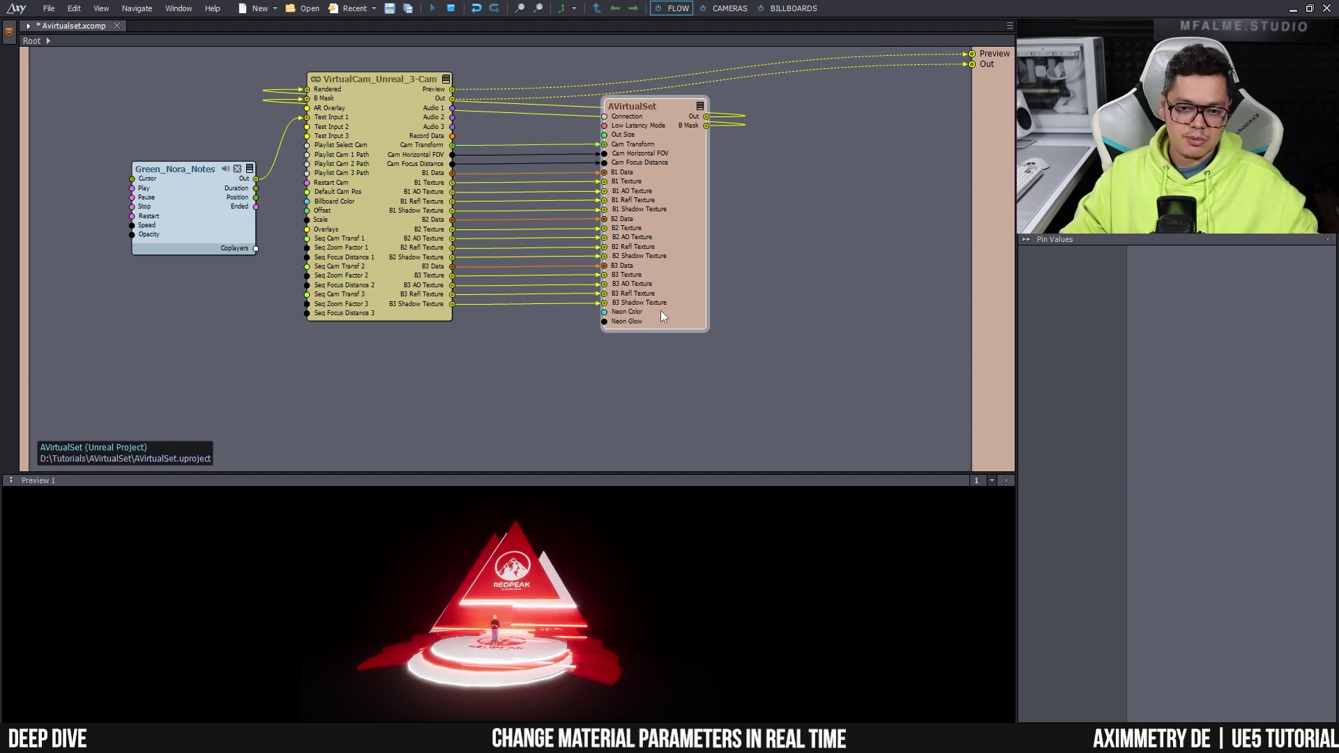
# Step: Insert a Switch Color module below the camera node and connect its Out to AVirtualSet's Neon Color input
pyautogui.rightClick(558, 320)
pyautogui.click(603, 323)
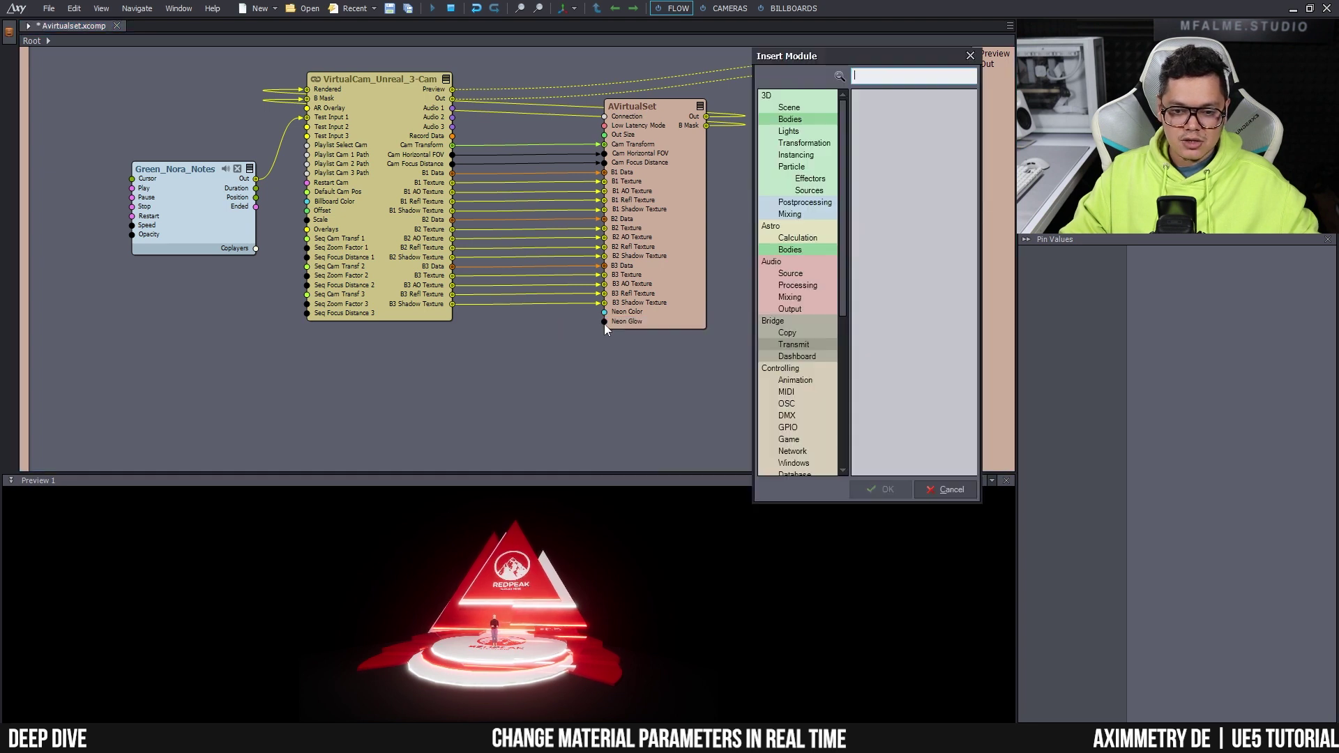
pyautogui.write('color')
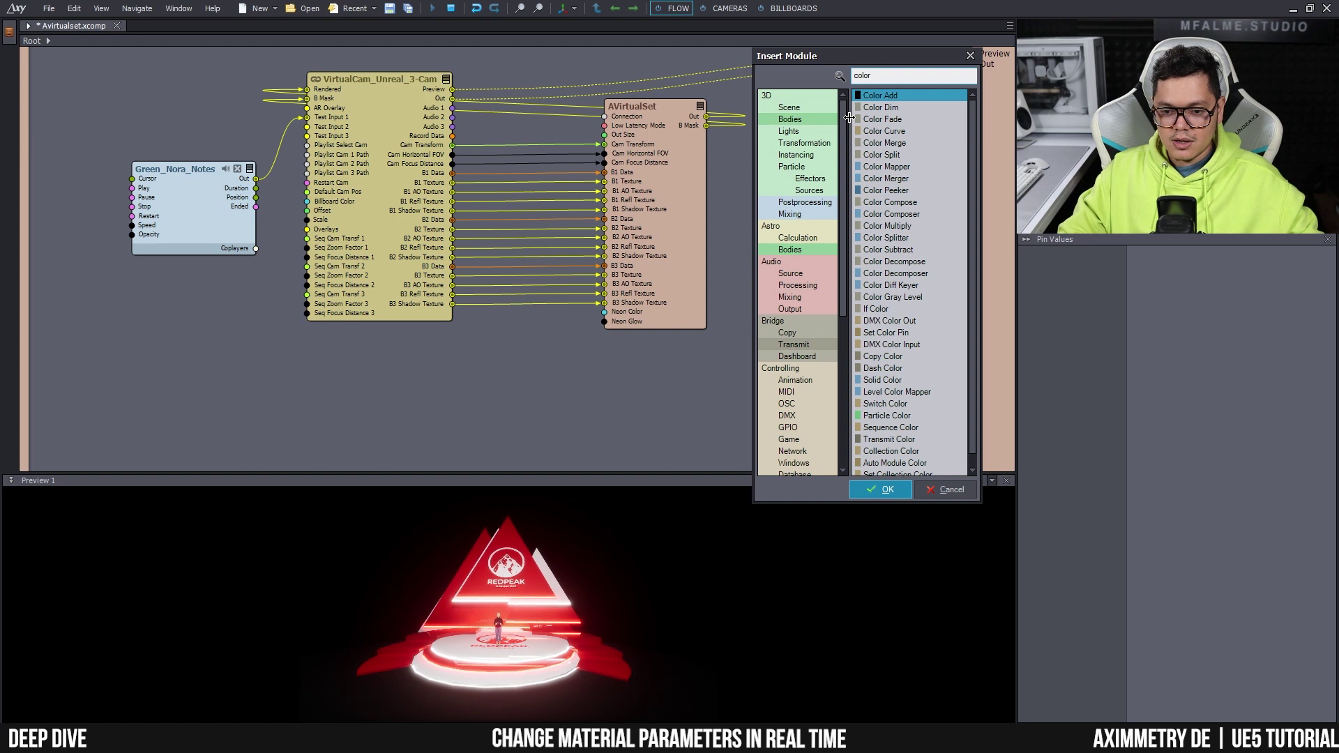
pyautogui.click(897, 404)
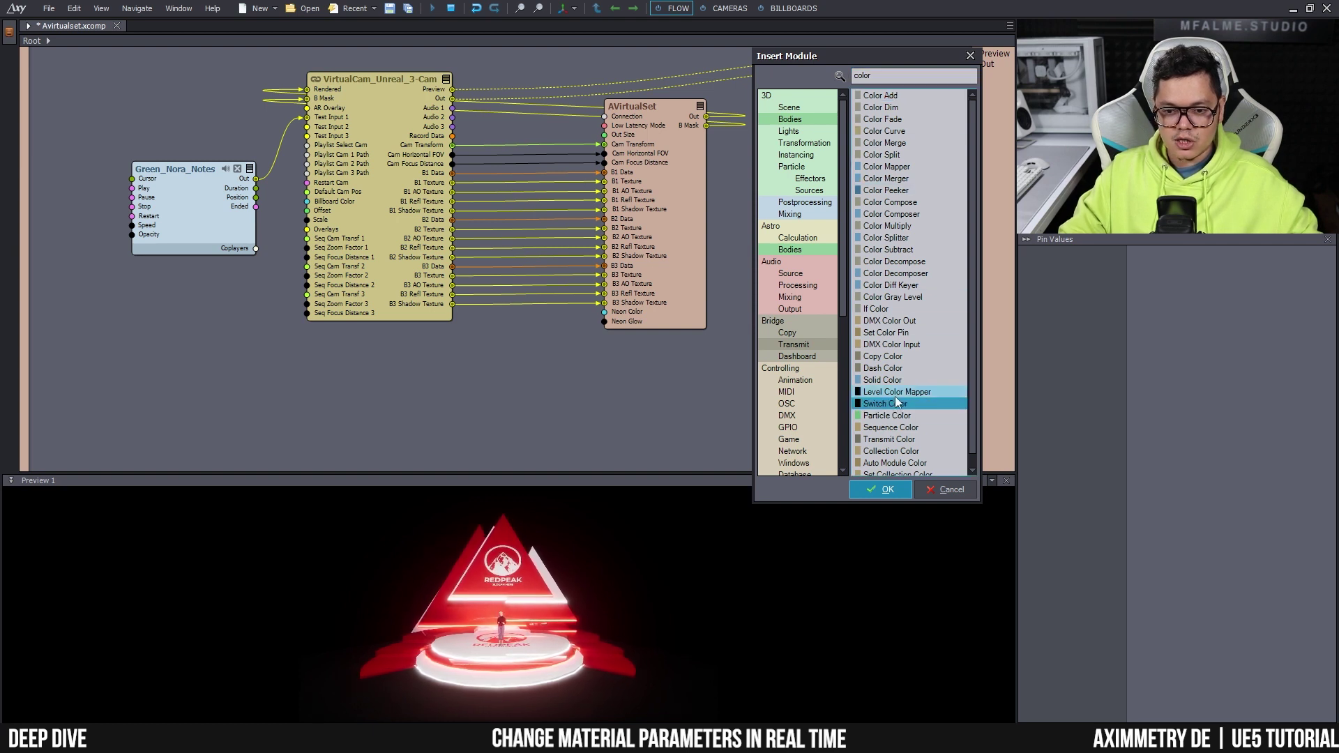
pyautogui.click(879, 489)
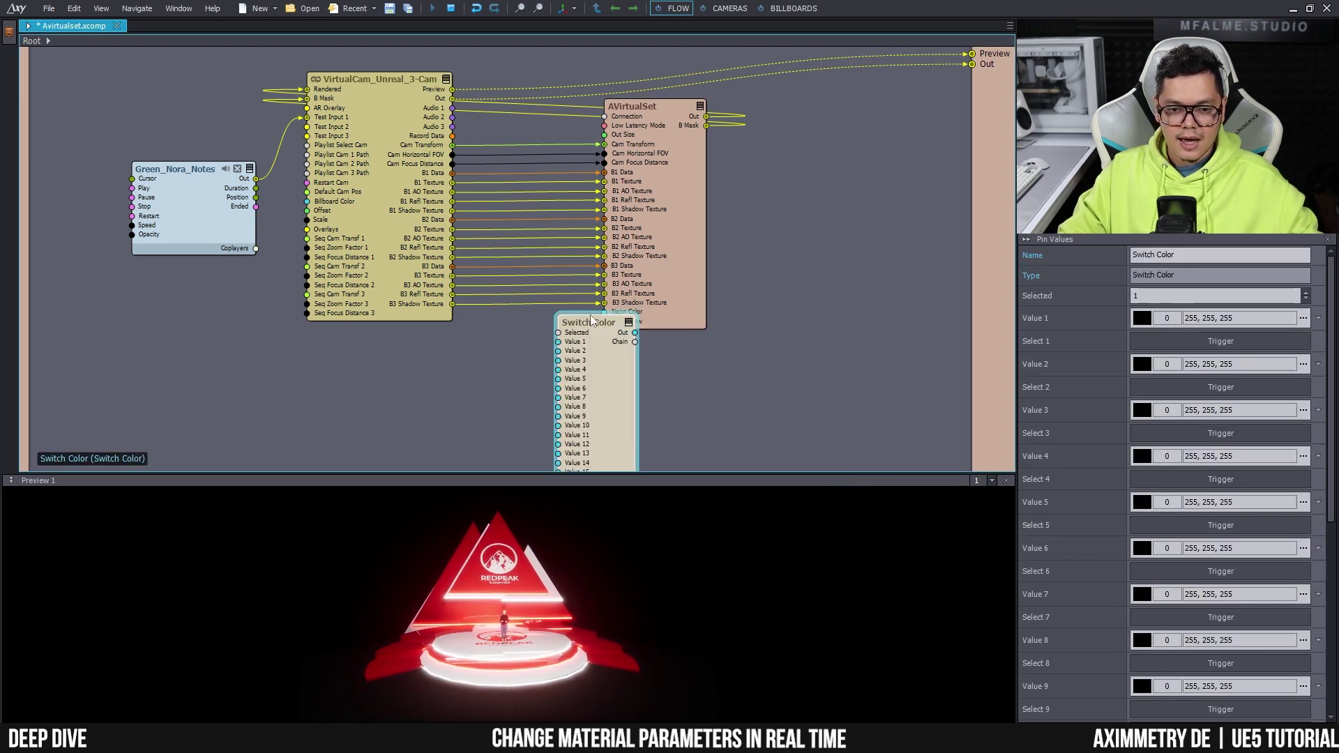
pyautogui.click(486, 333)
pyautogui.moveTo(542, 337); pyautogui.dragTo(615, 319)
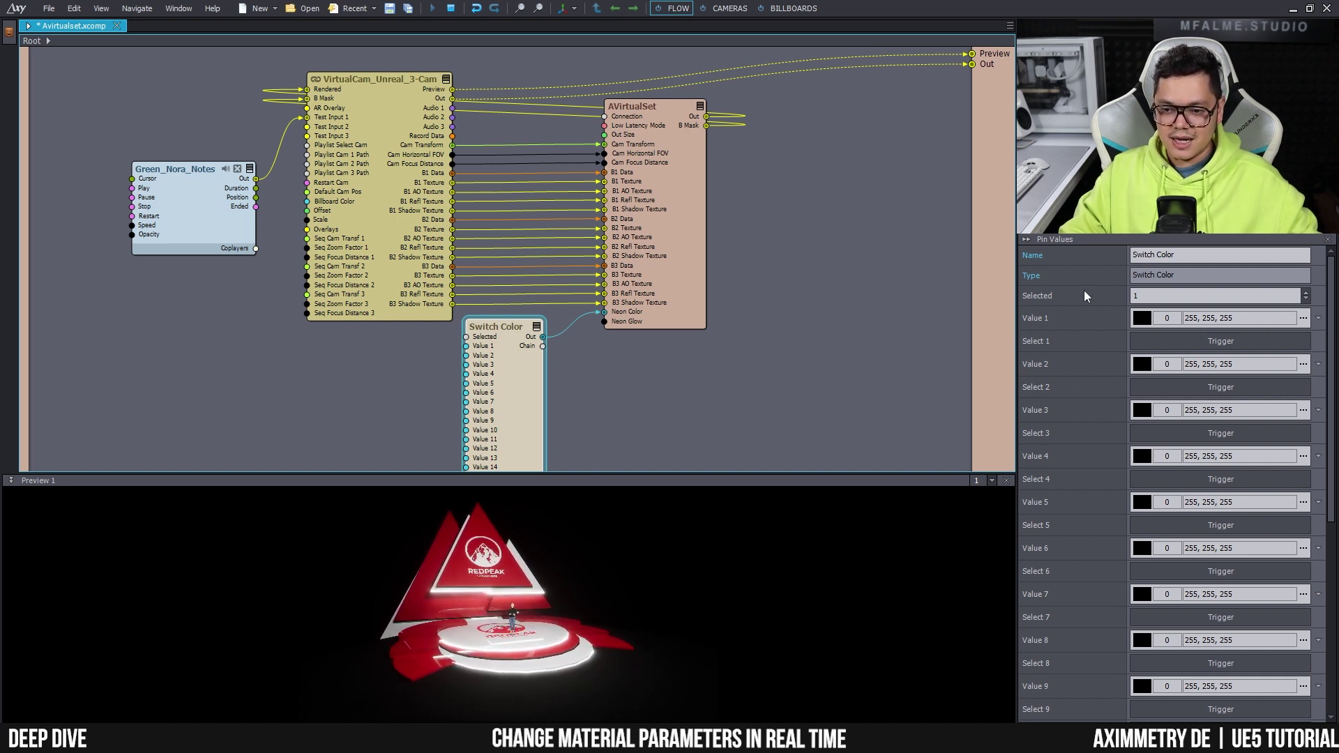
# Step: Set Value 1 of the Switch Color module to a full-brightness red (255, 0, 68)
pyautogui.click(1142, 320)
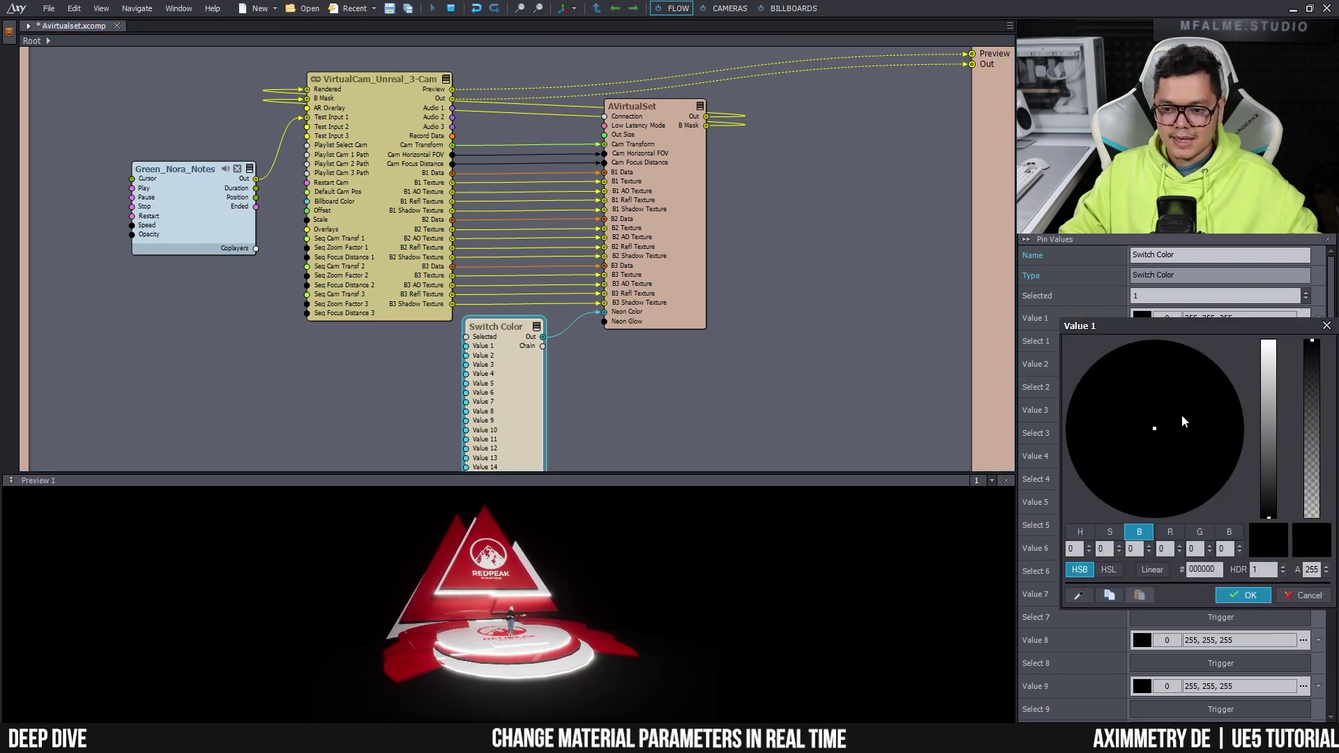
pyautogui.moveTo(1269, 417); pyautogui.dragTo(1266, 301)
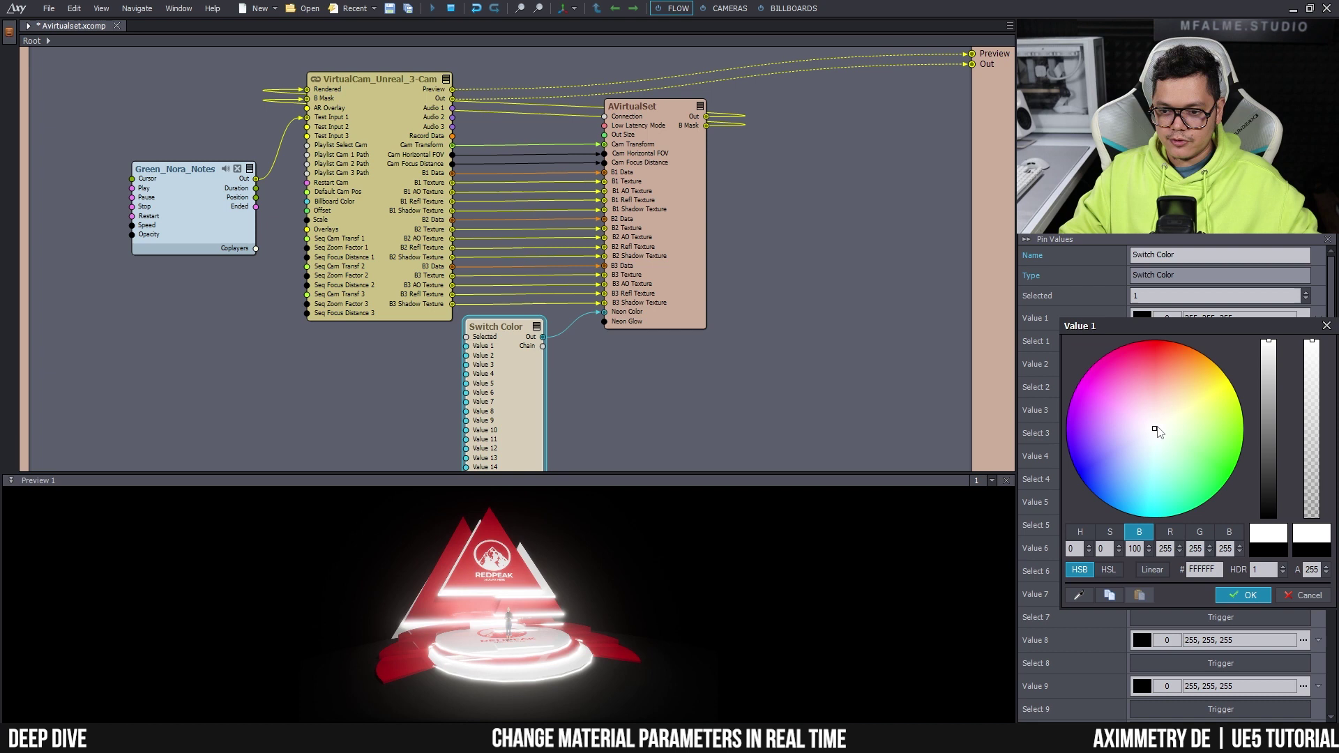
pyautogui.moveTo(1156, 431); pyautogui.dragTo(1131, 320)
pyautogui.click(1243, 595)
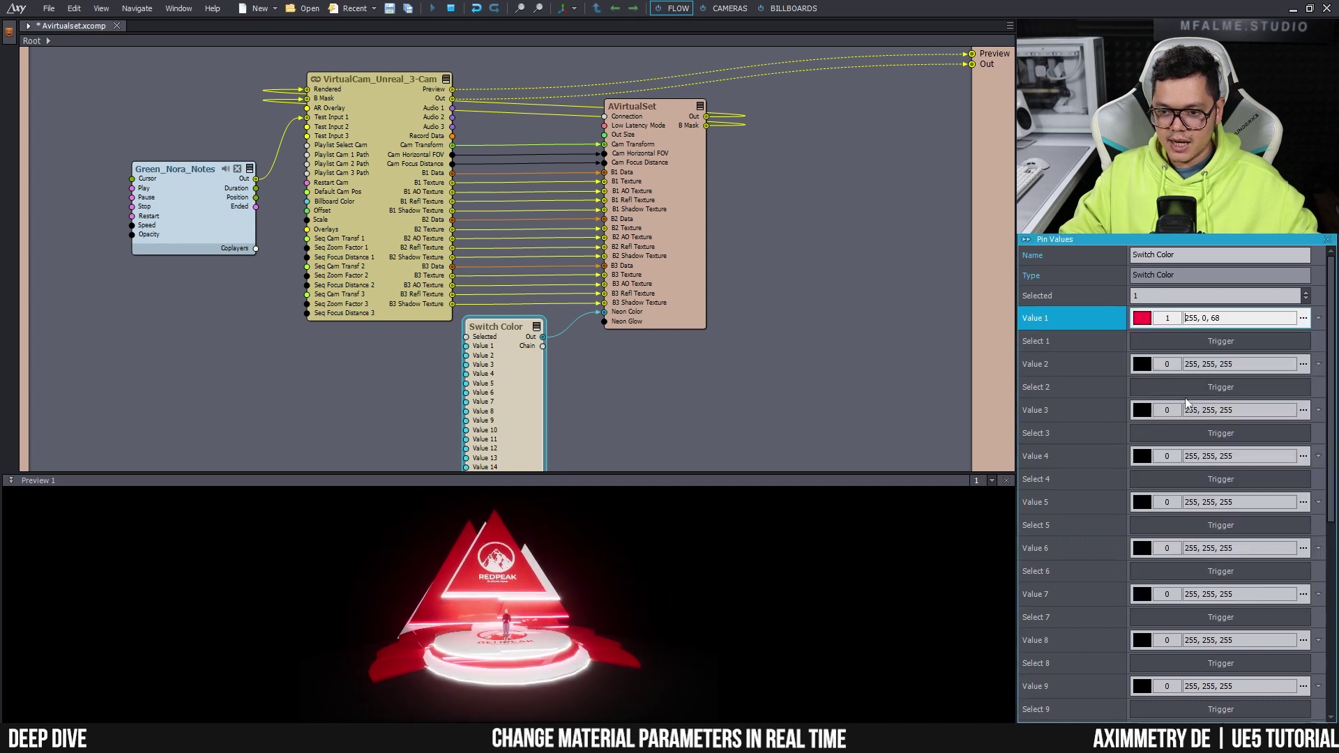
# Step: Set Value 2 of the Switch Color module to a full-brightness green (0, 255, 18)
pyautogui.click(1142, 364)
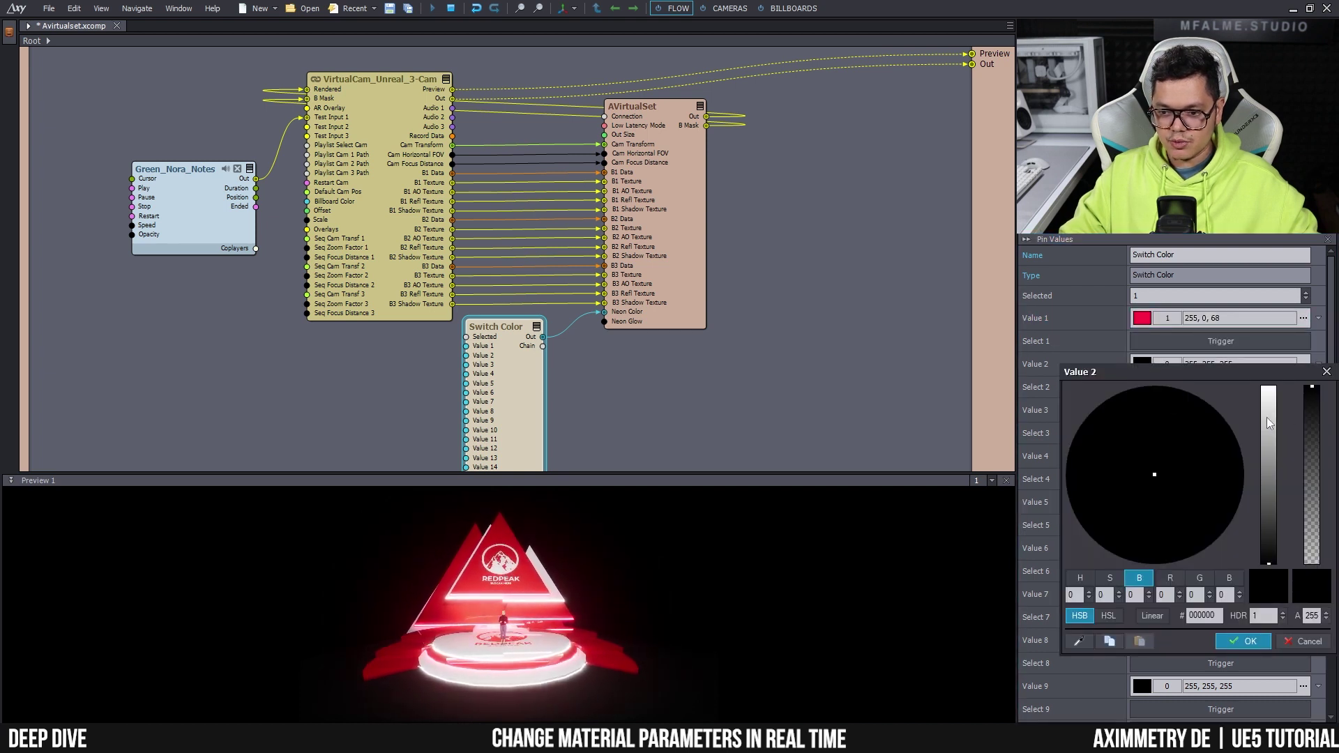
pyautogui.moveTo(1266, 417); pyautogui.dragTo(1268, 386)
pyautogui.moveTo(1156, 476); pyautogui.dragTo(1228, 524)
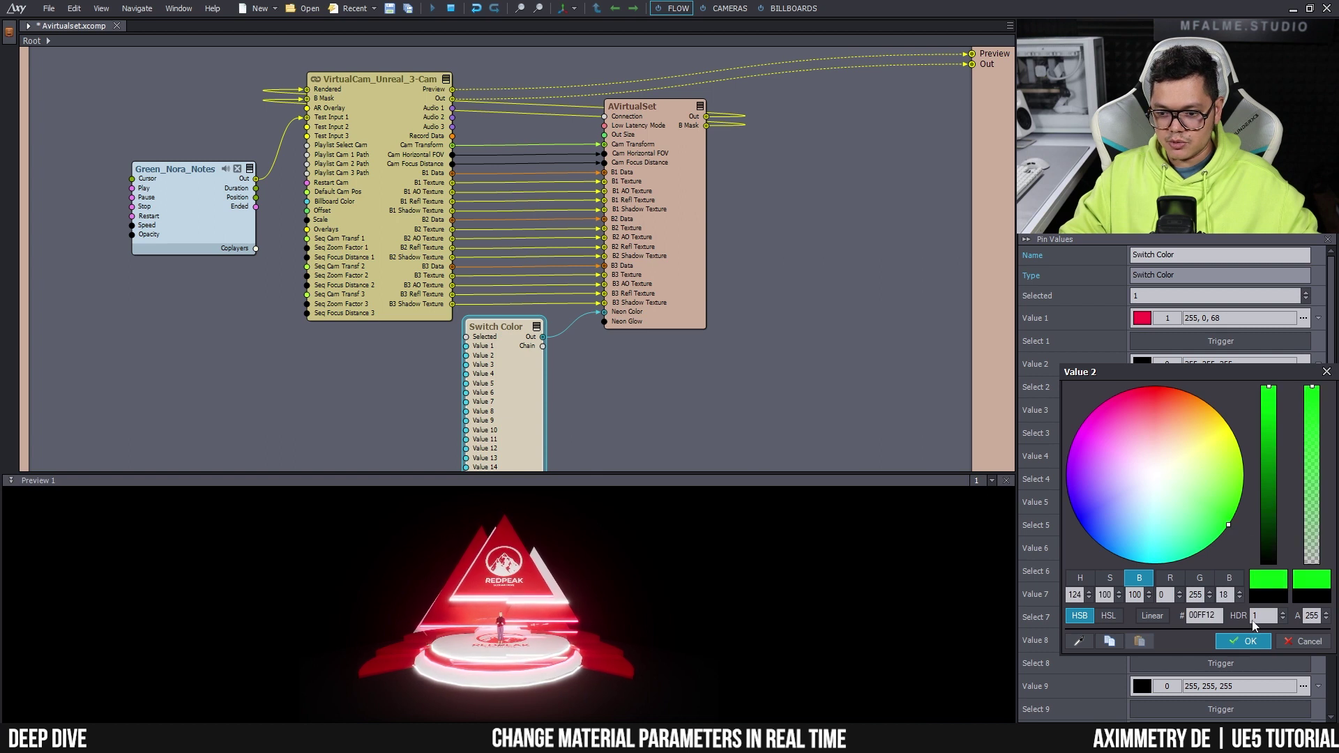
pyautogui.click(1247, 641)
# Step: Set Value 3 of the Switch Color module to a full-brightness blue (16, 0, 255)
pyautogui.click(1142, 410)
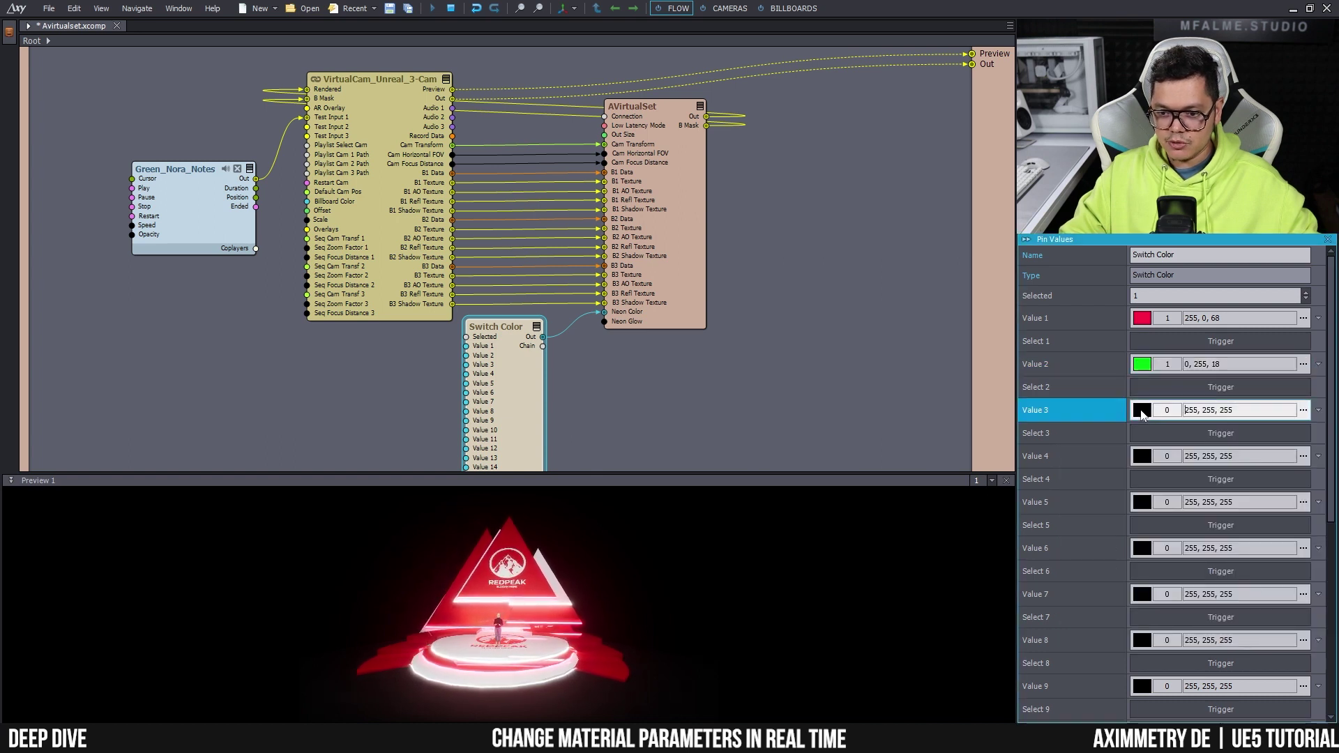
pyautogui.moveTo(1266, 475); pyautogui.dragTo(1270, 413)
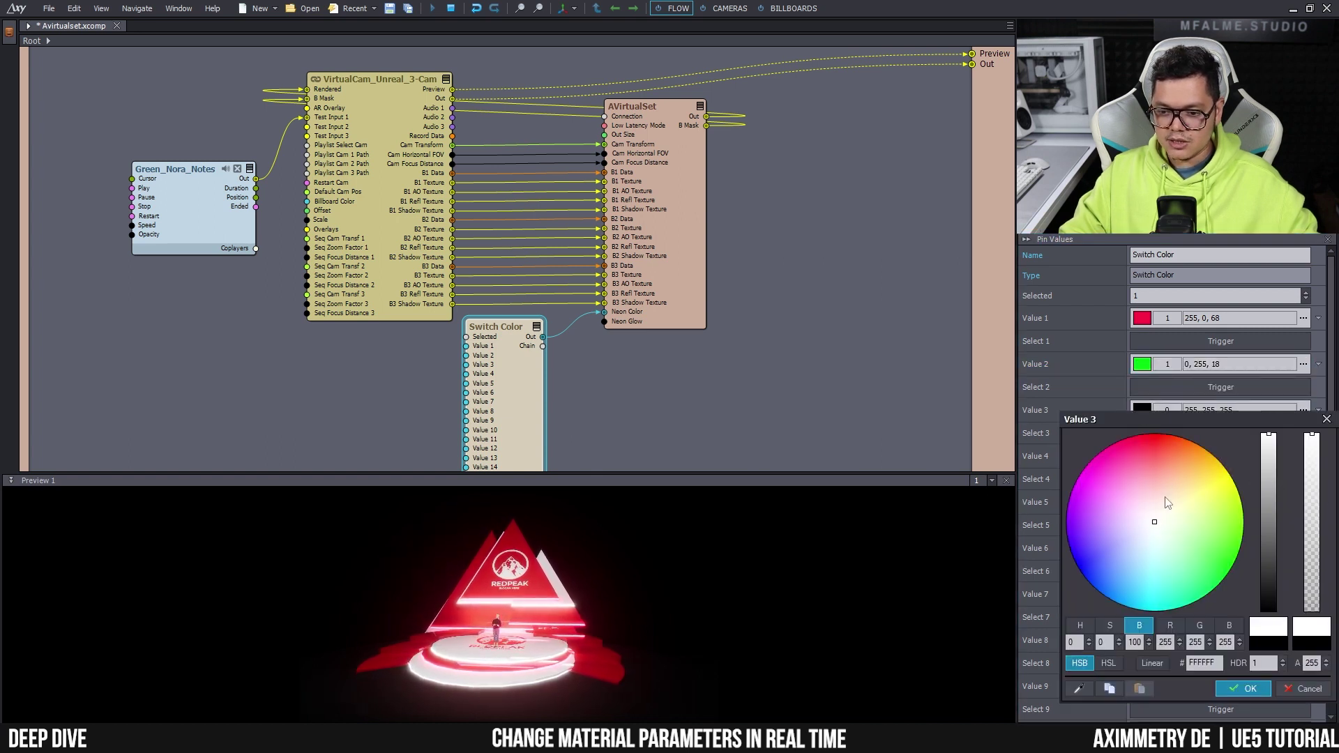
pyautogui.moveTo(1151, 522); pyautogui.dragTo(1071, 558)
pyautogui.click(1242, 688)
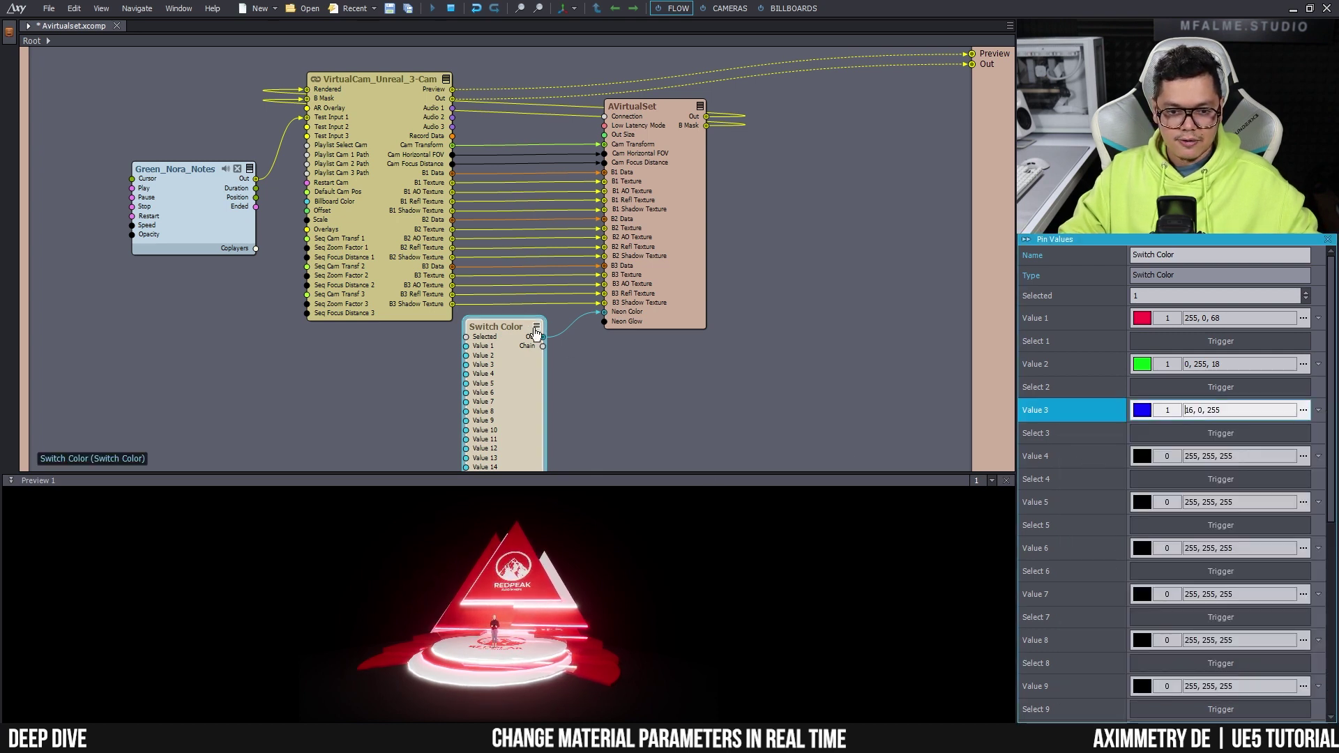
# Step: Collapse the Switch Color node's unused pins and trigger Select 2 followed by Select 3 to switch the neon colour
pyautogui.doubleClick(504, 332)
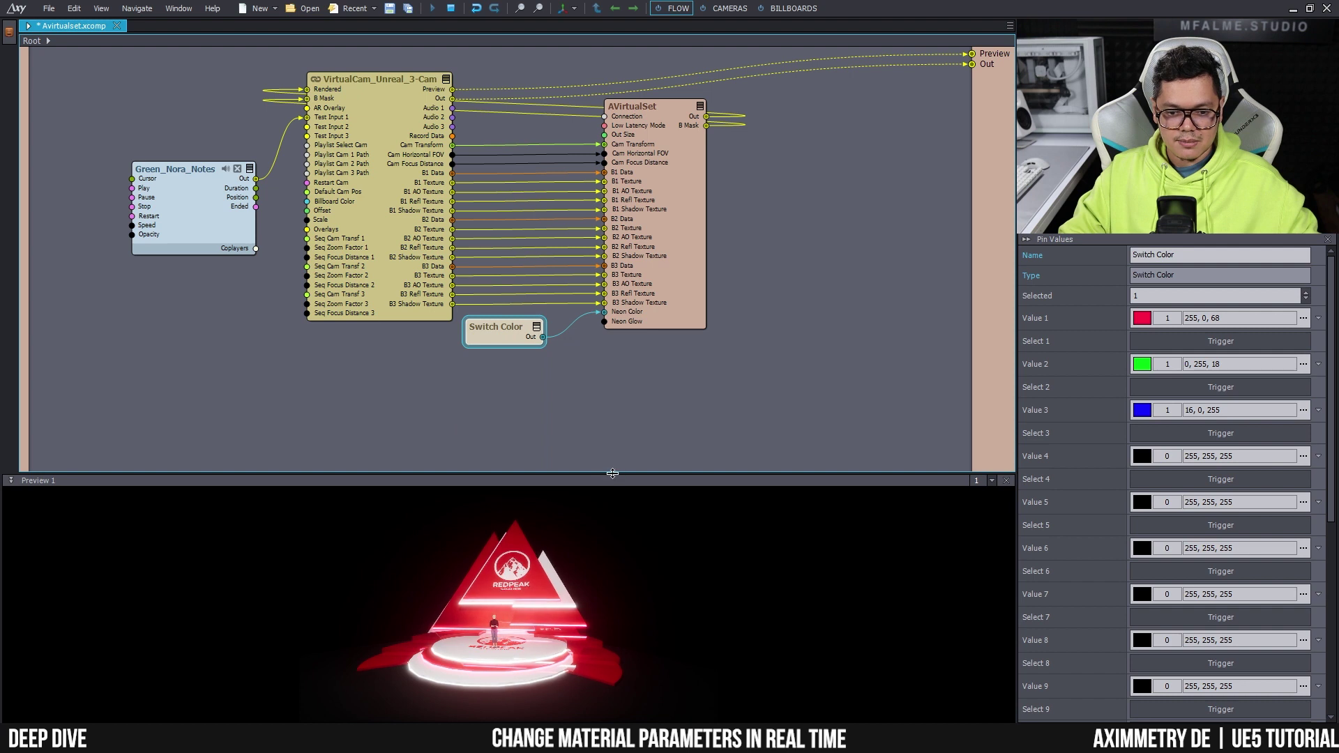
pyautogui.moveTo(609, 474); pyautogui.dragTo(643, 276)
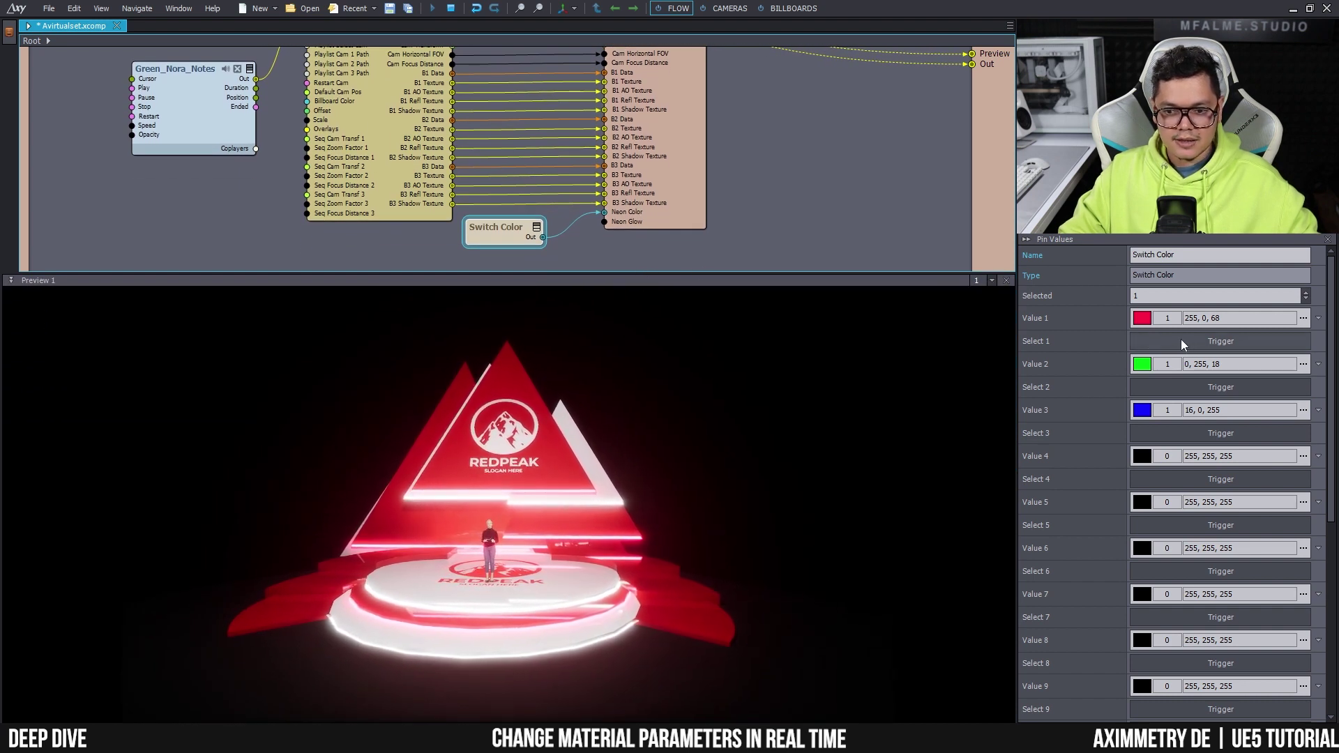
pyautogui.click(1184, 385)
pyautogui.click(1186, 433)
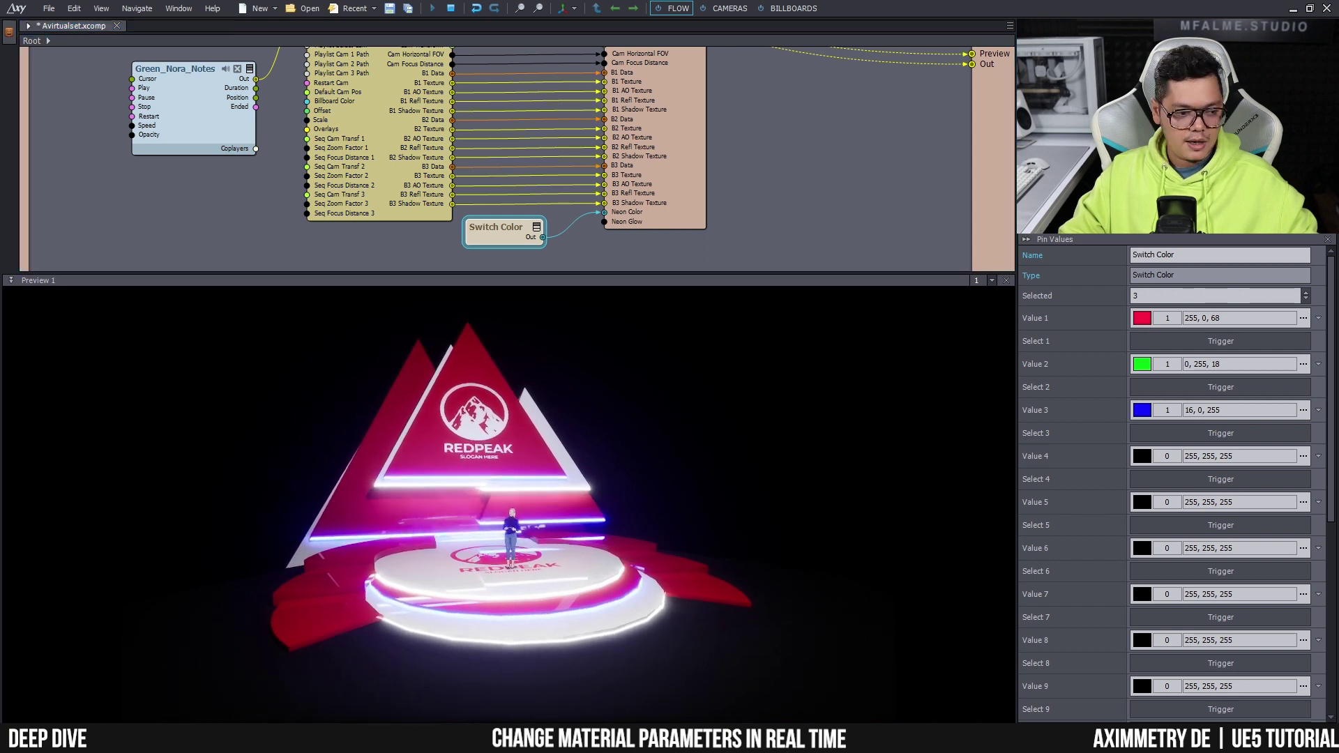
# Step: Check the external control assignment options for the Switch Color module's Select 1 trigger without assigning any
pyautogui.rightClick(1071, 320)
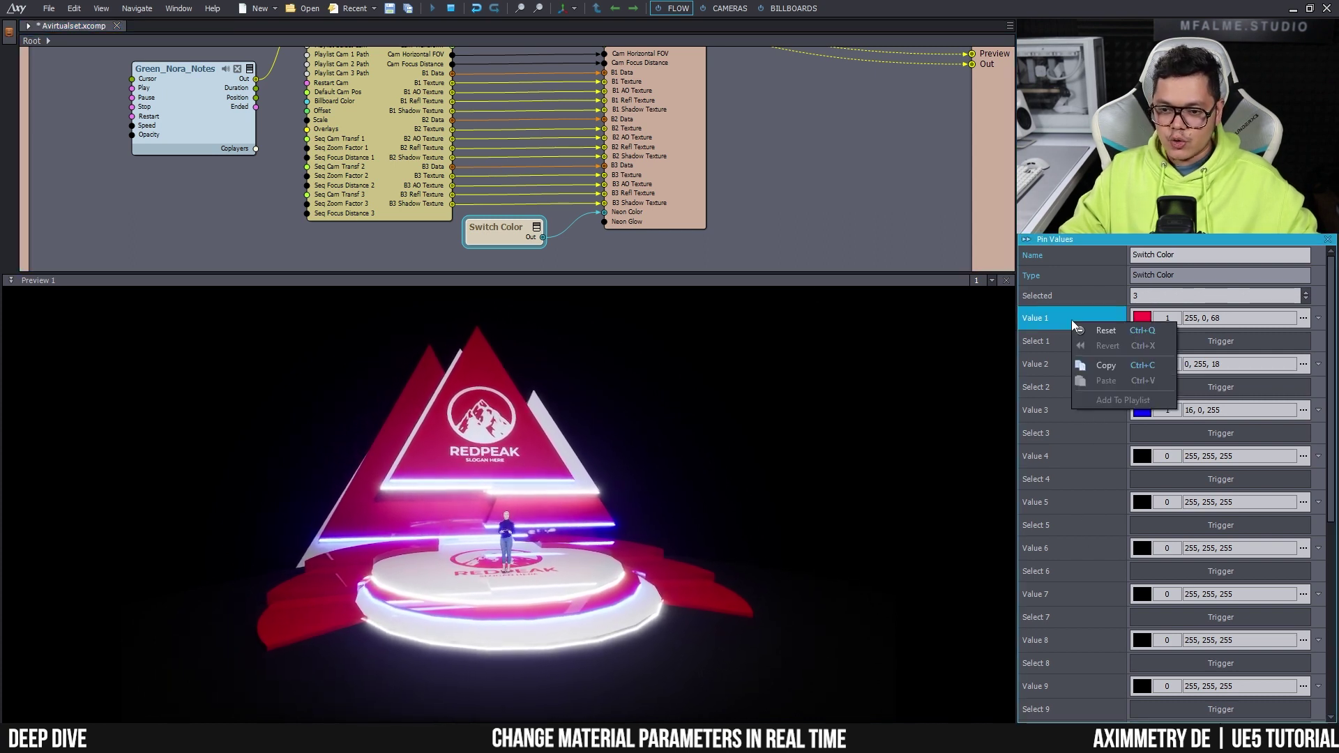
pyautogui.click(1058, 337)
pyautogui.rightClick(1059, 337)
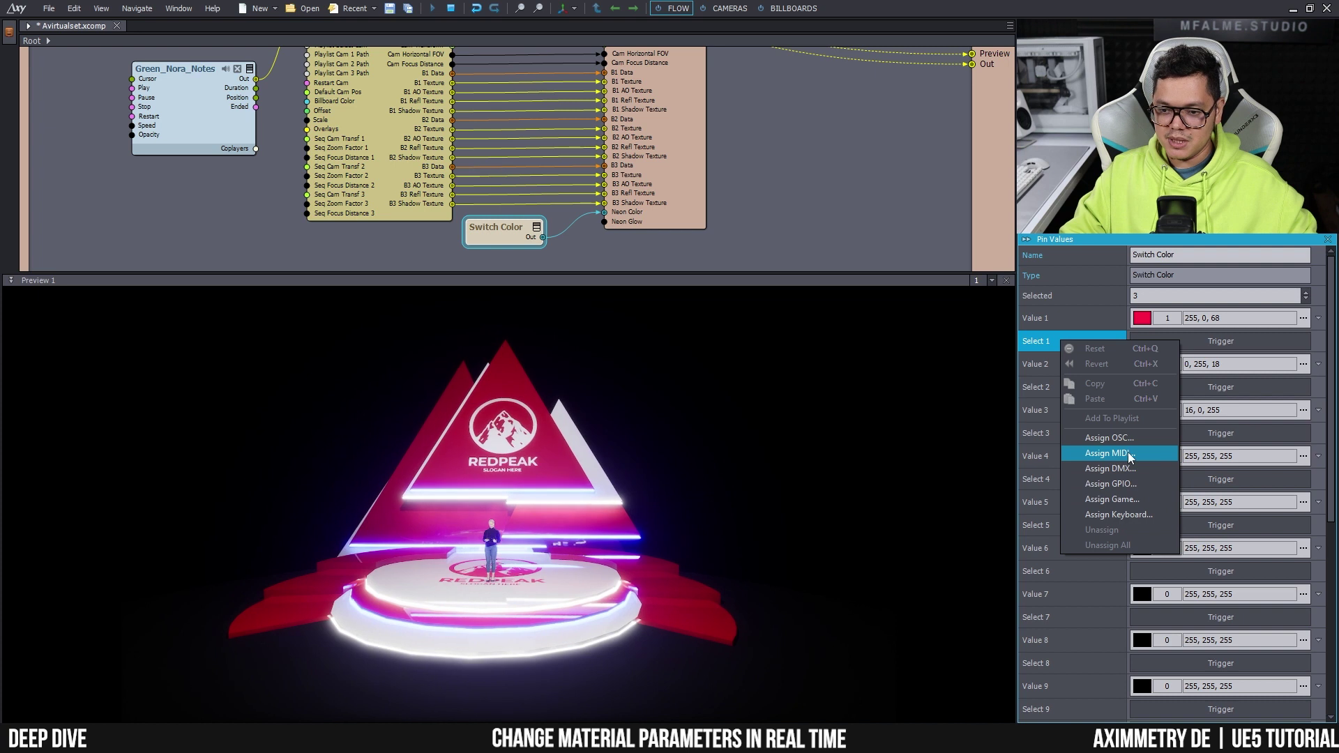
pyautogui.click(1046, 389)
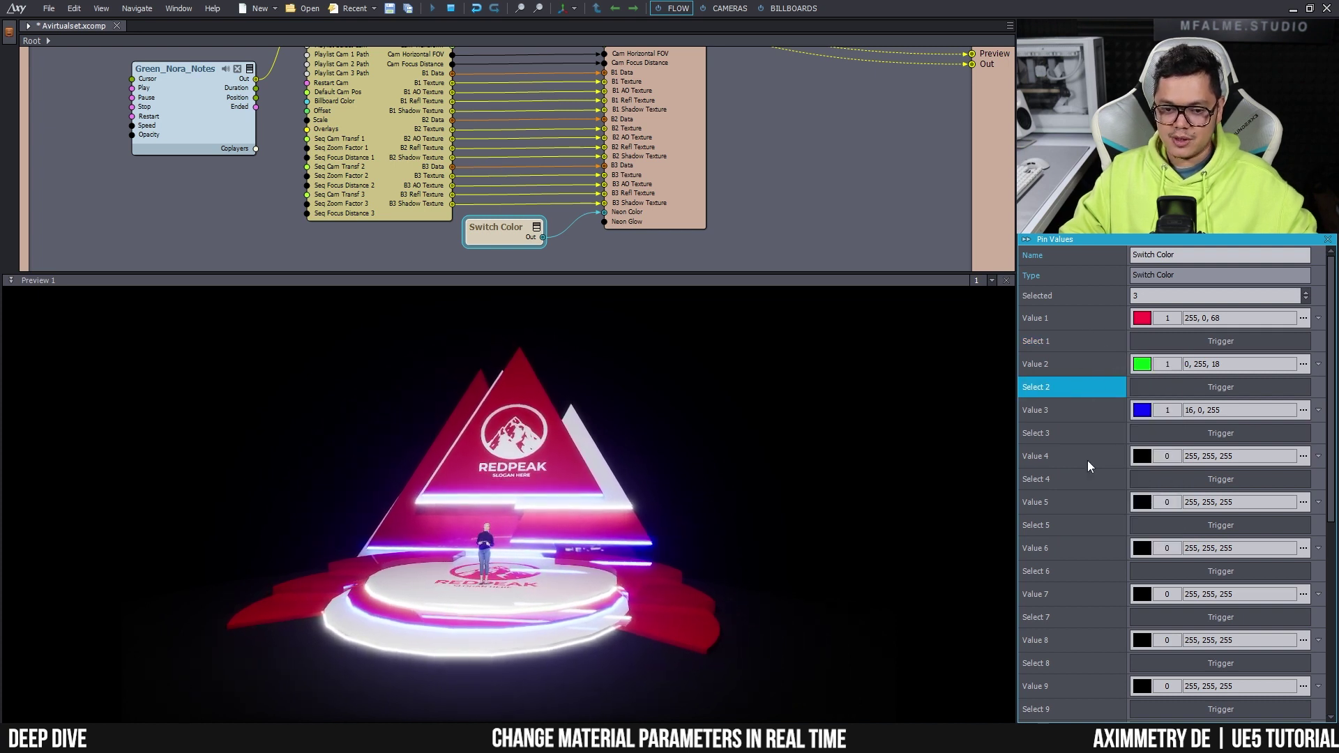
pyautogui.click(836, 206)
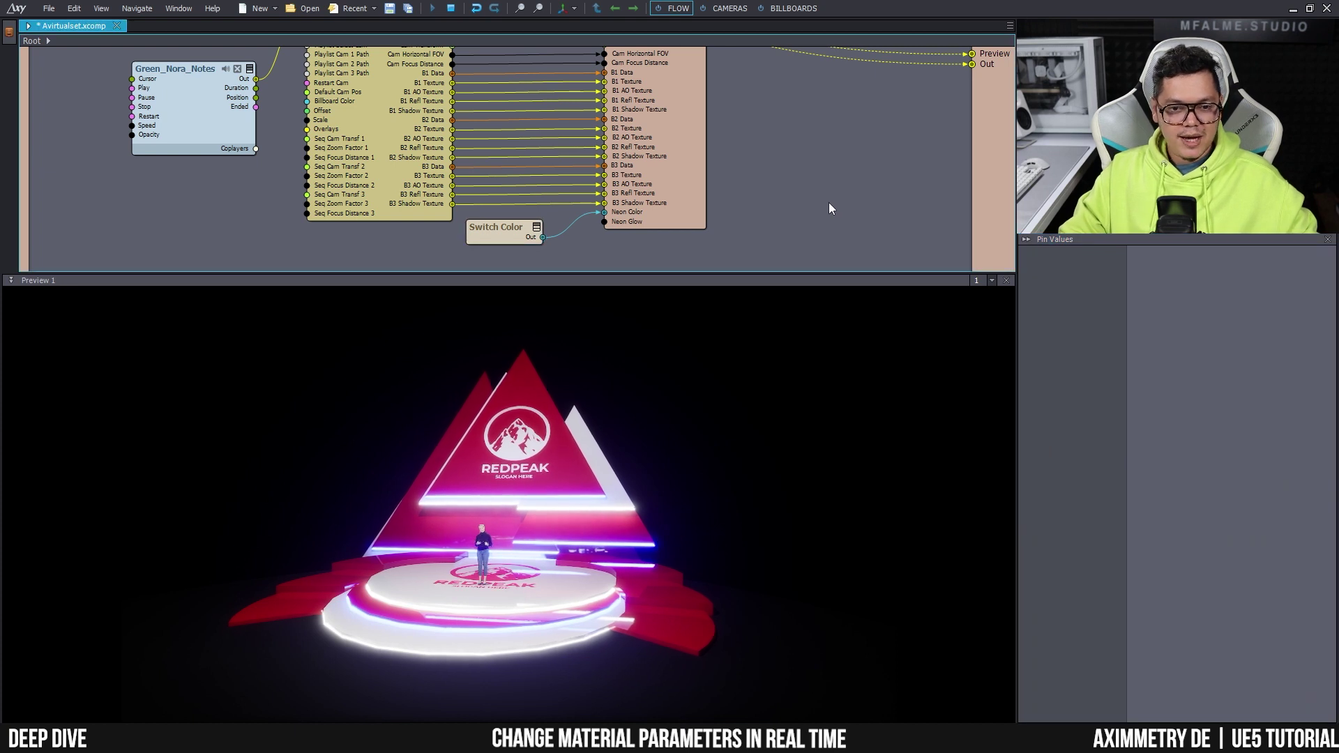